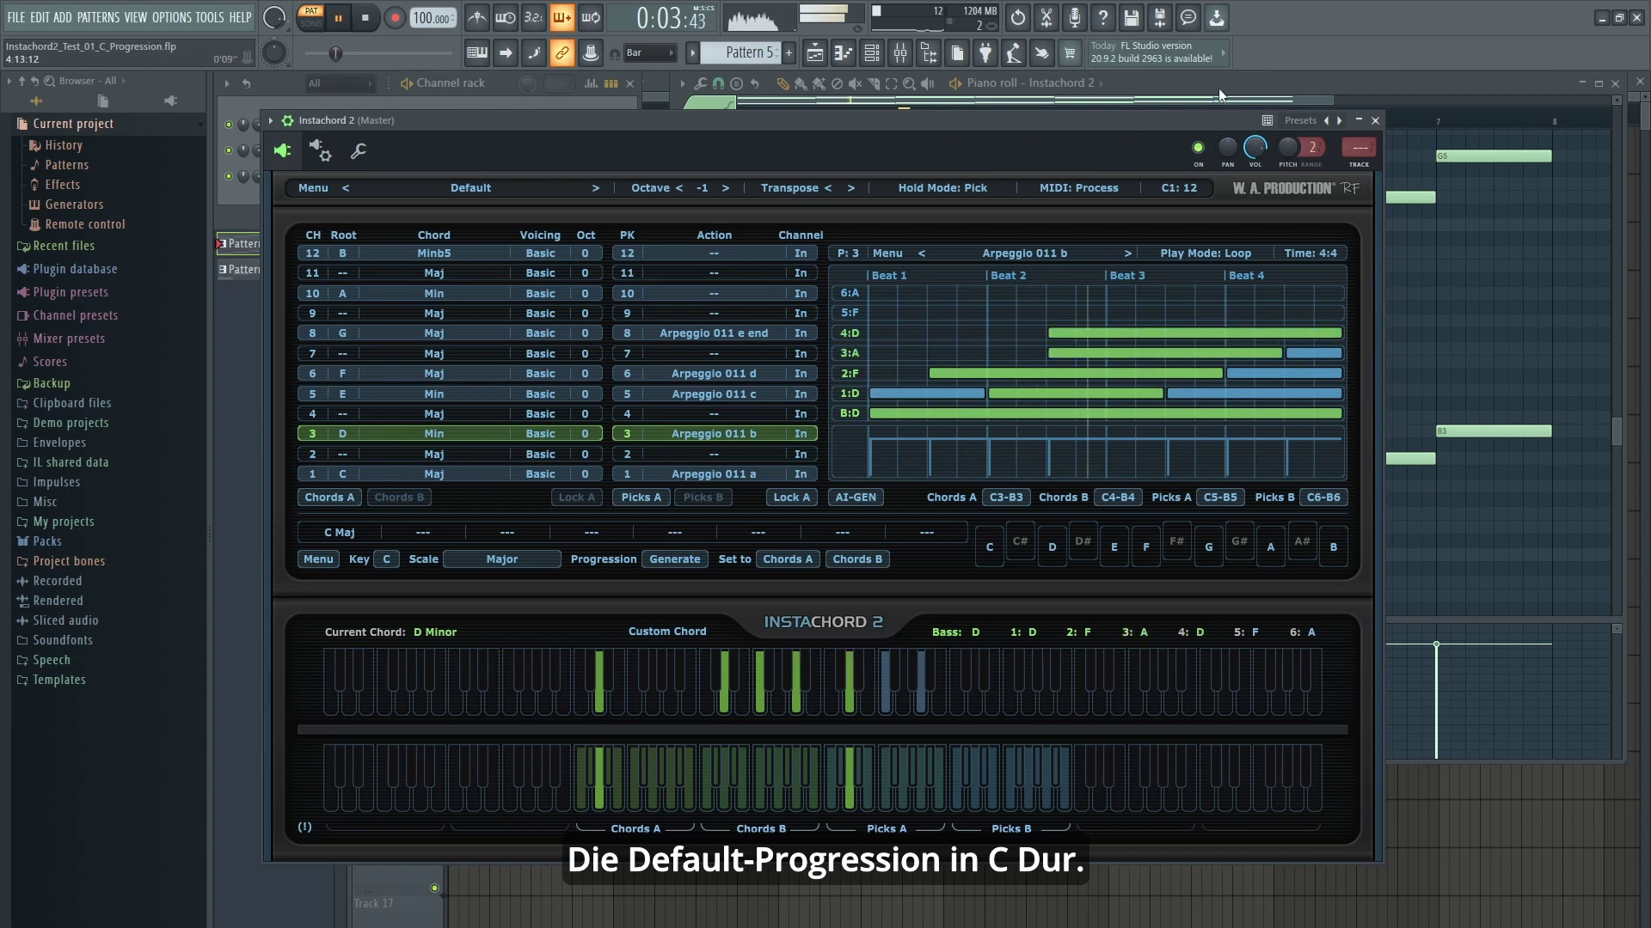
# Check the default C major progression's notes in the piano roll, return to the Instachord 2 window and stop playback
pyautogui.click(1282, 84)
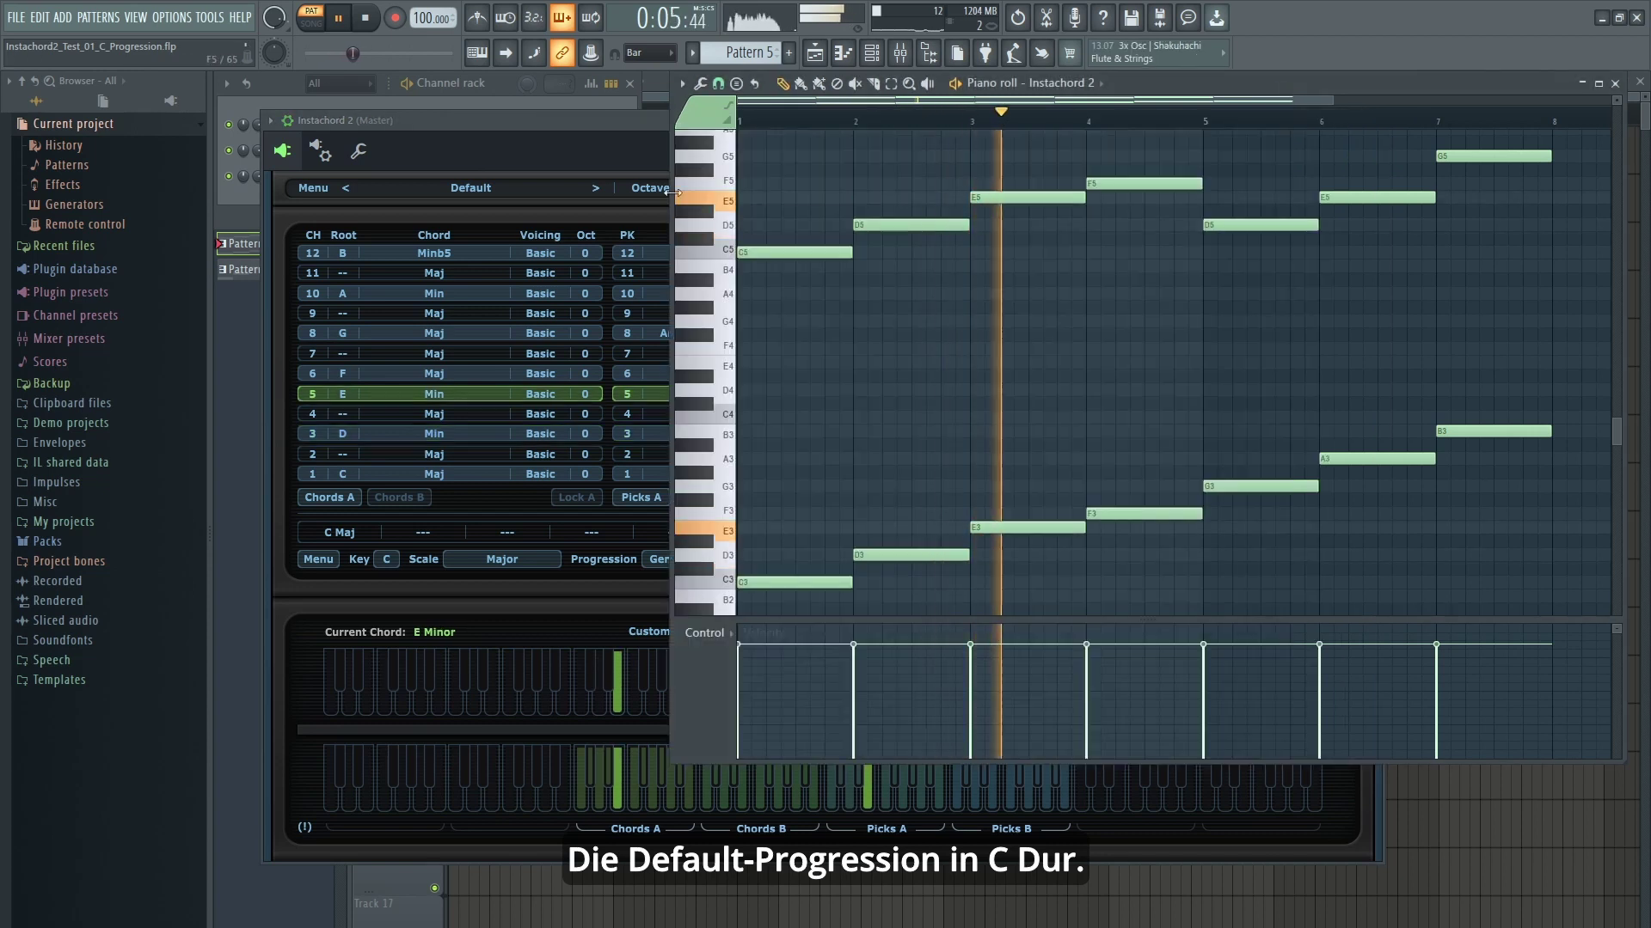
pyautogui.click(582, 122)
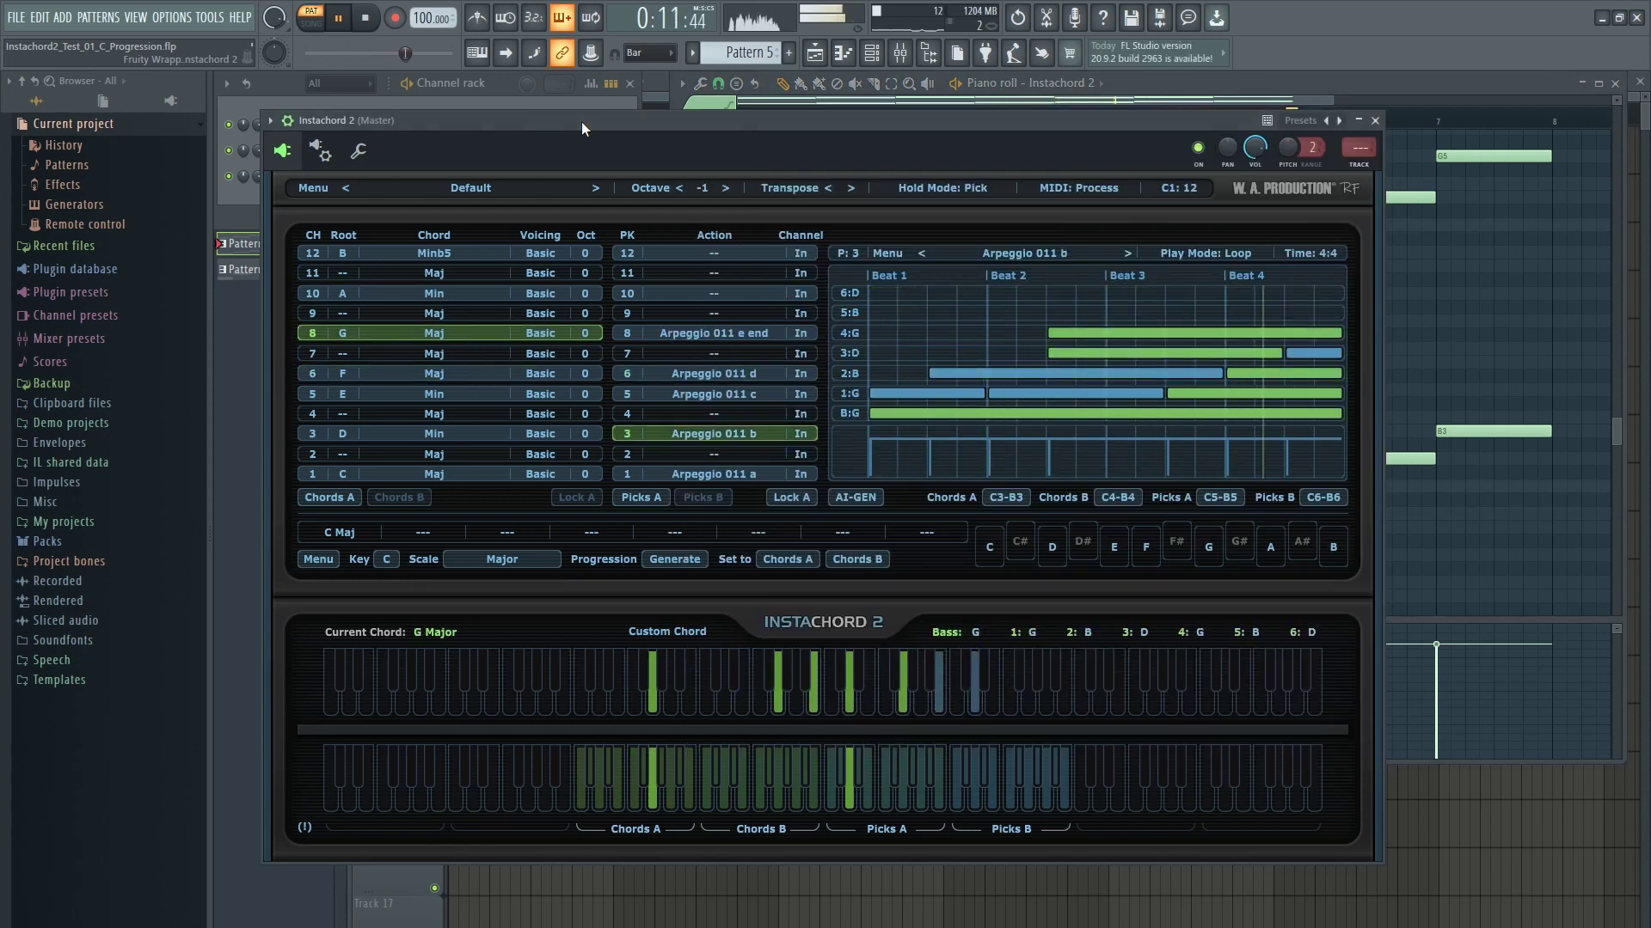
pyautogui.click(366, 19)
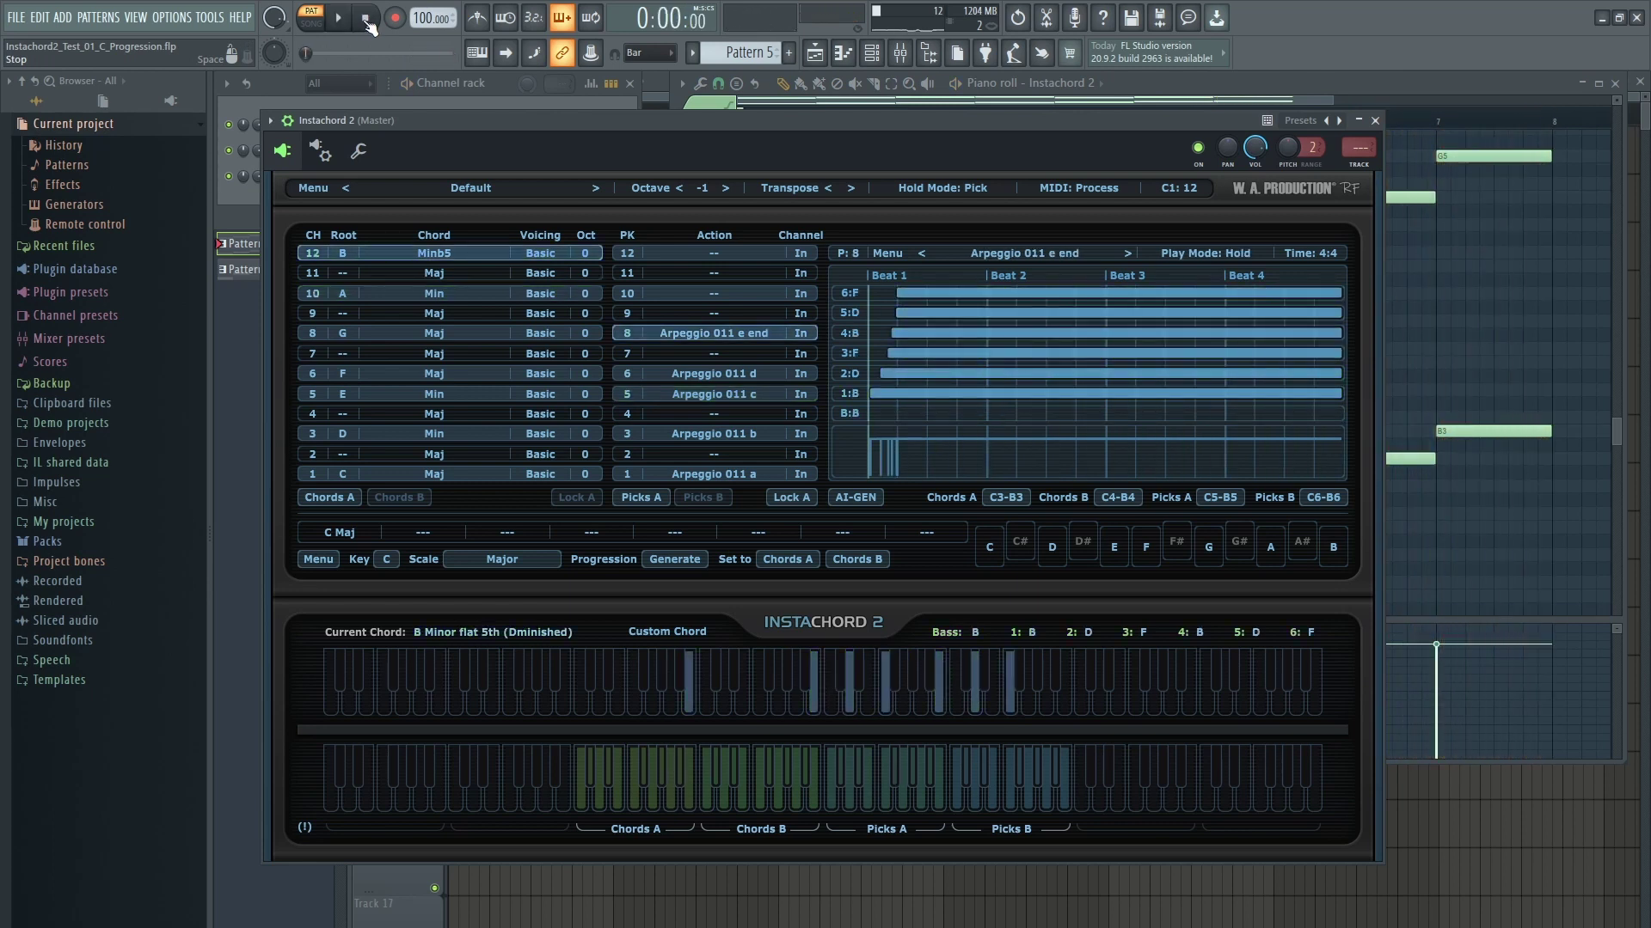
pyautogui.click(593, 662)
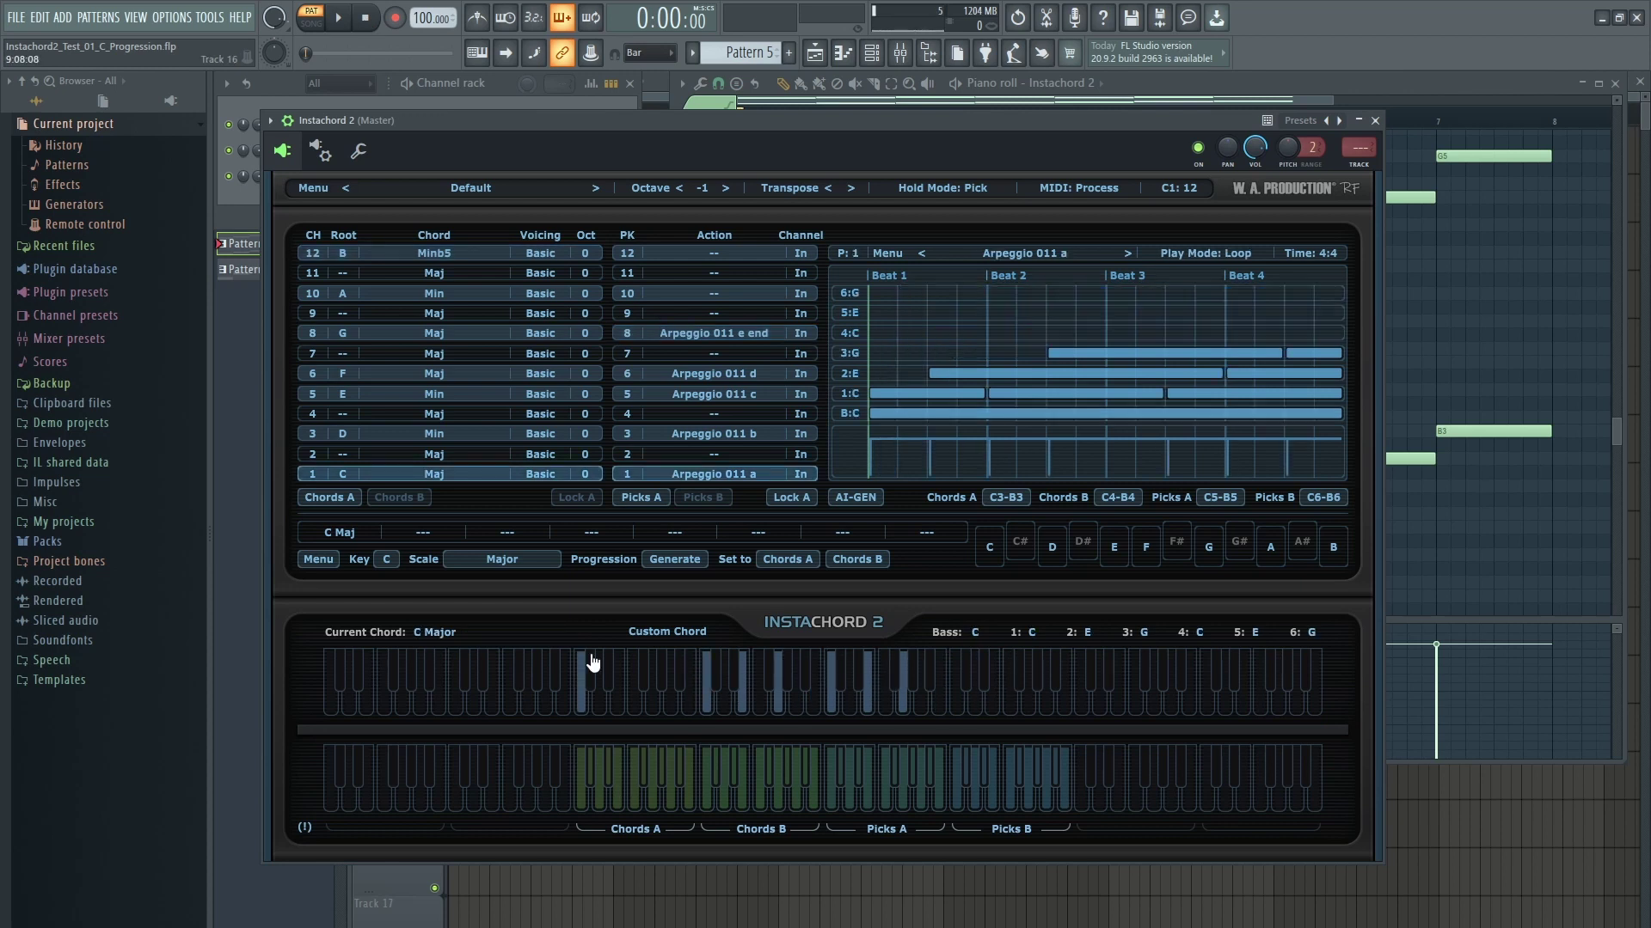
# Set the scale to Minor and change the type of chord 1 (root C) to Minor
pyautogui.click(487, 558)
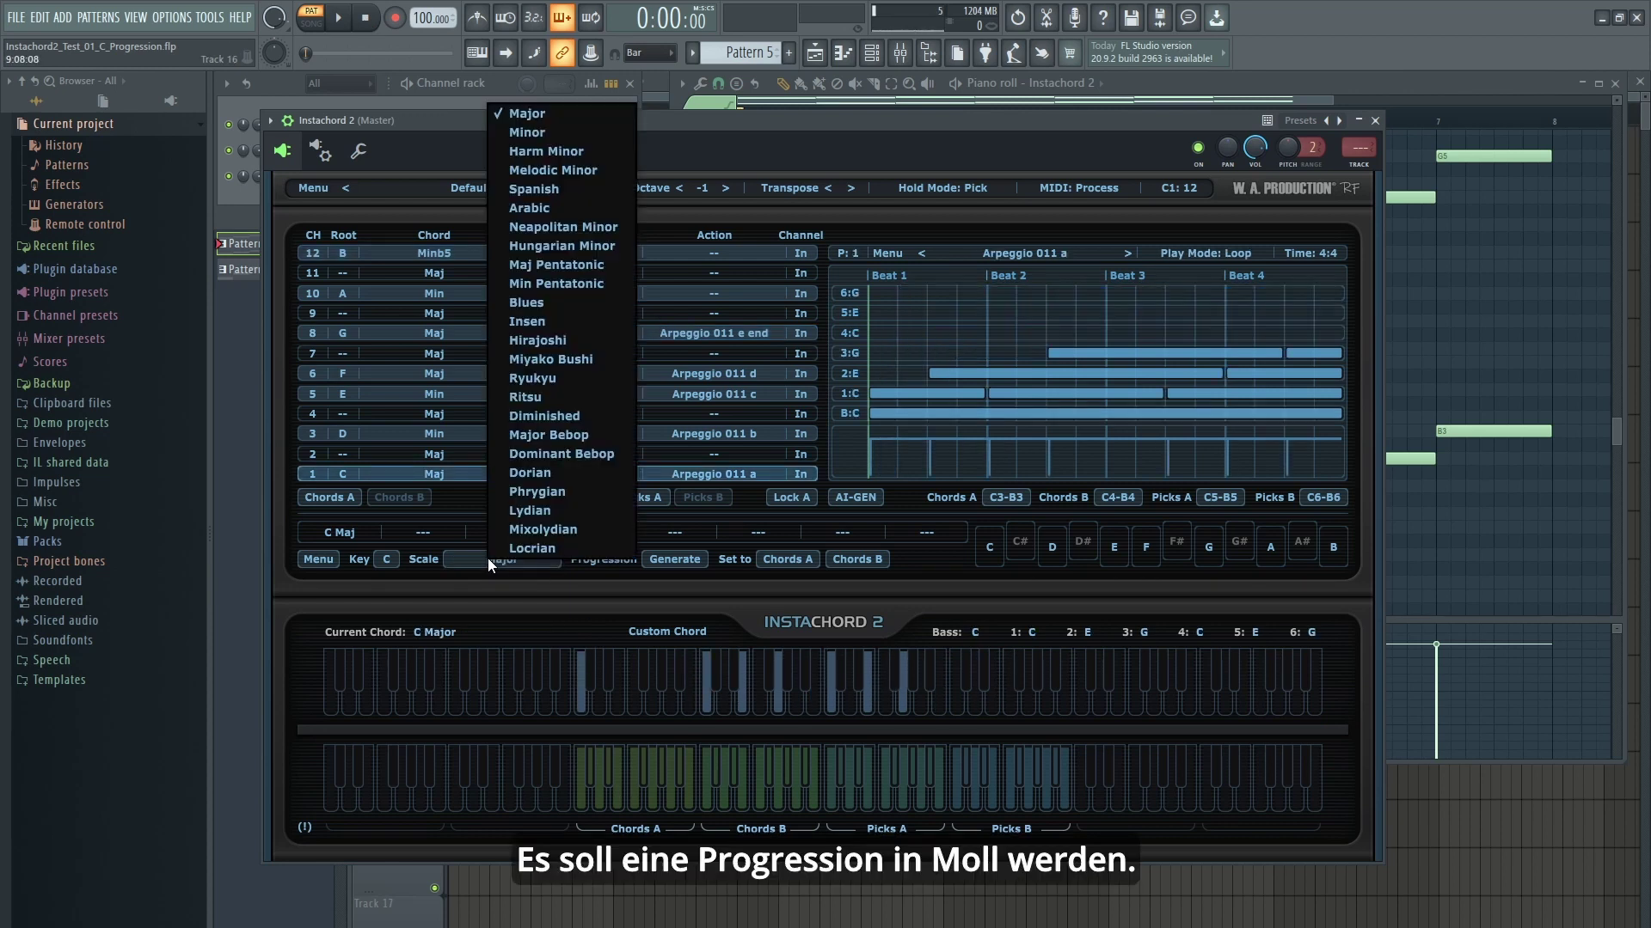
pyautogui.click(526, 132)
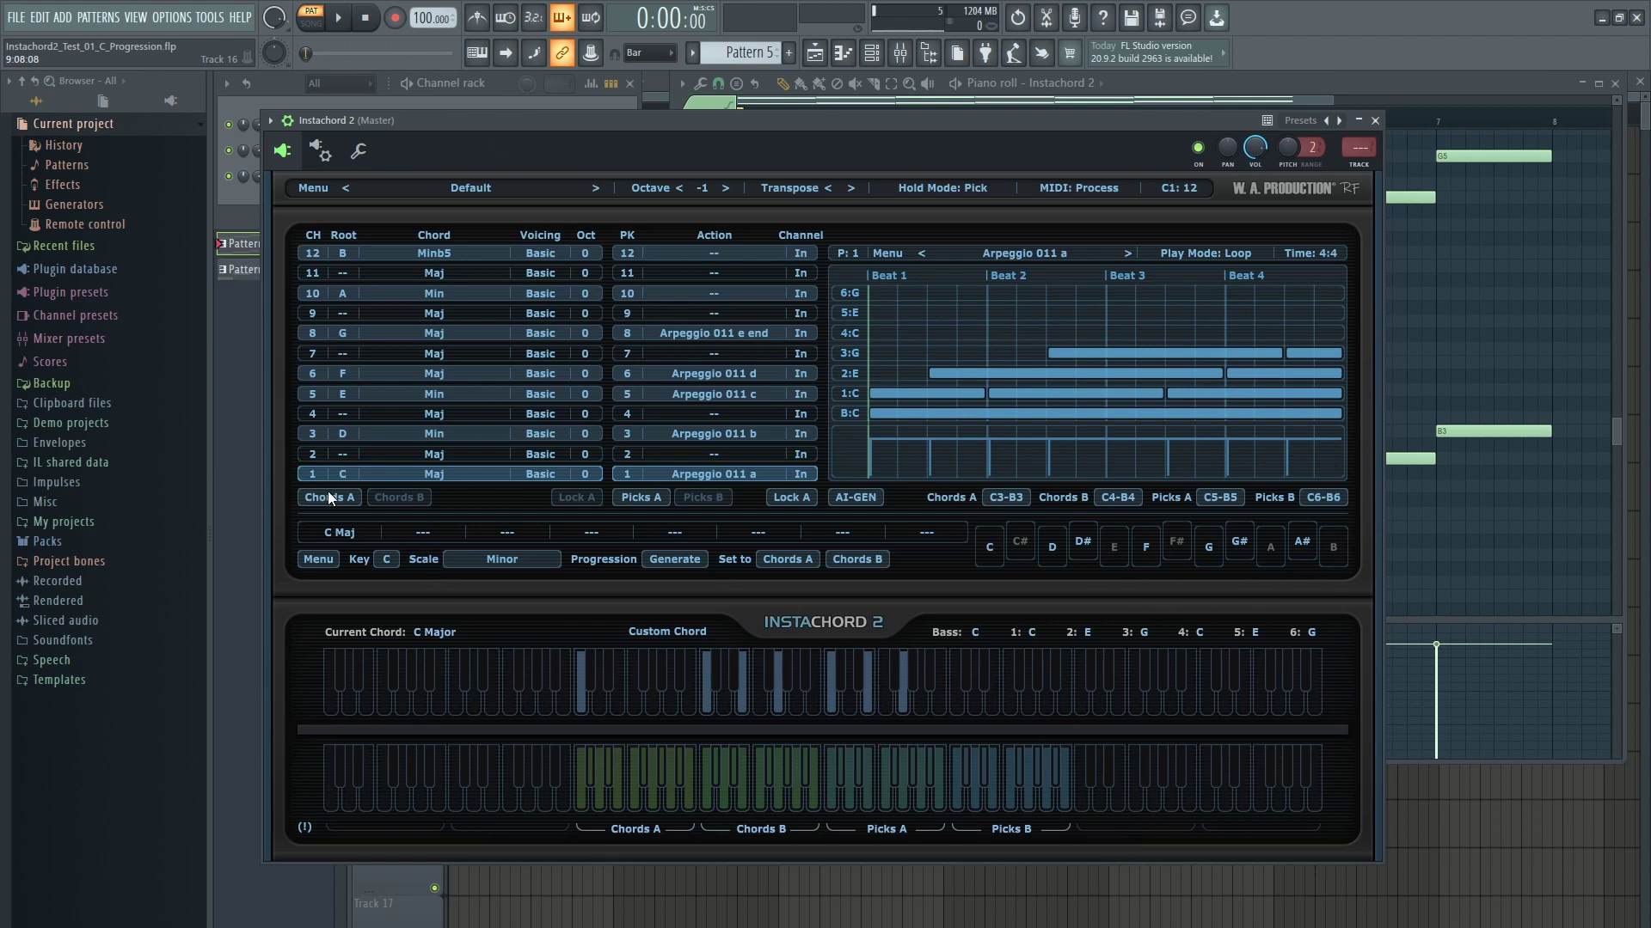
pyautogui.click(431, 472)
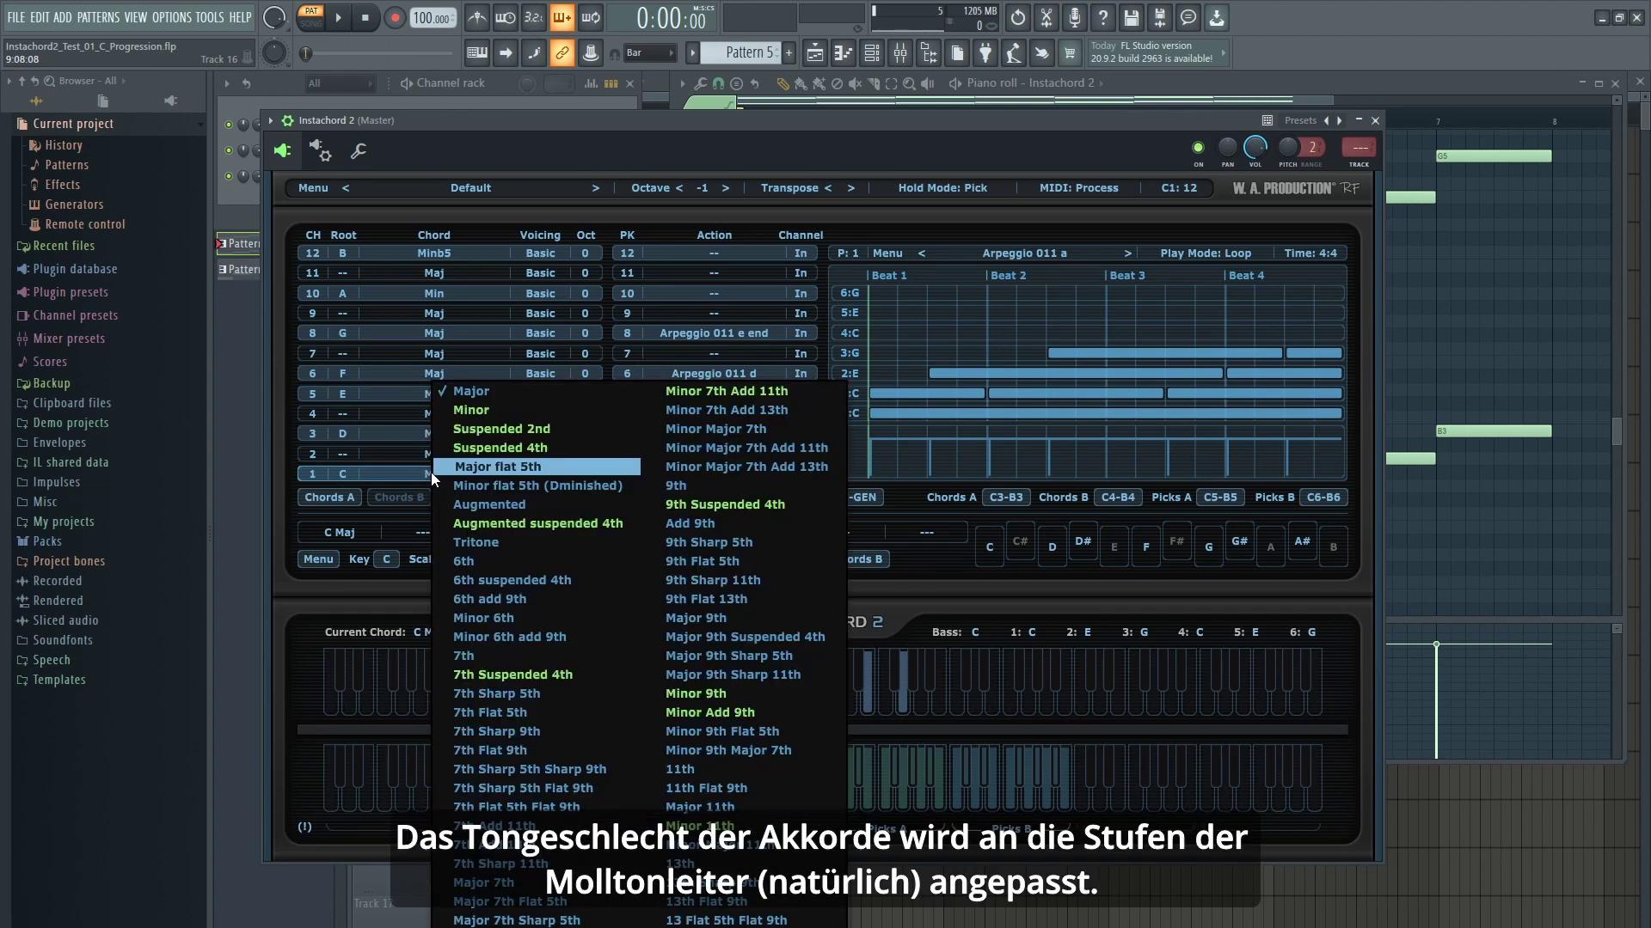
pyautogui.click(479, 412)
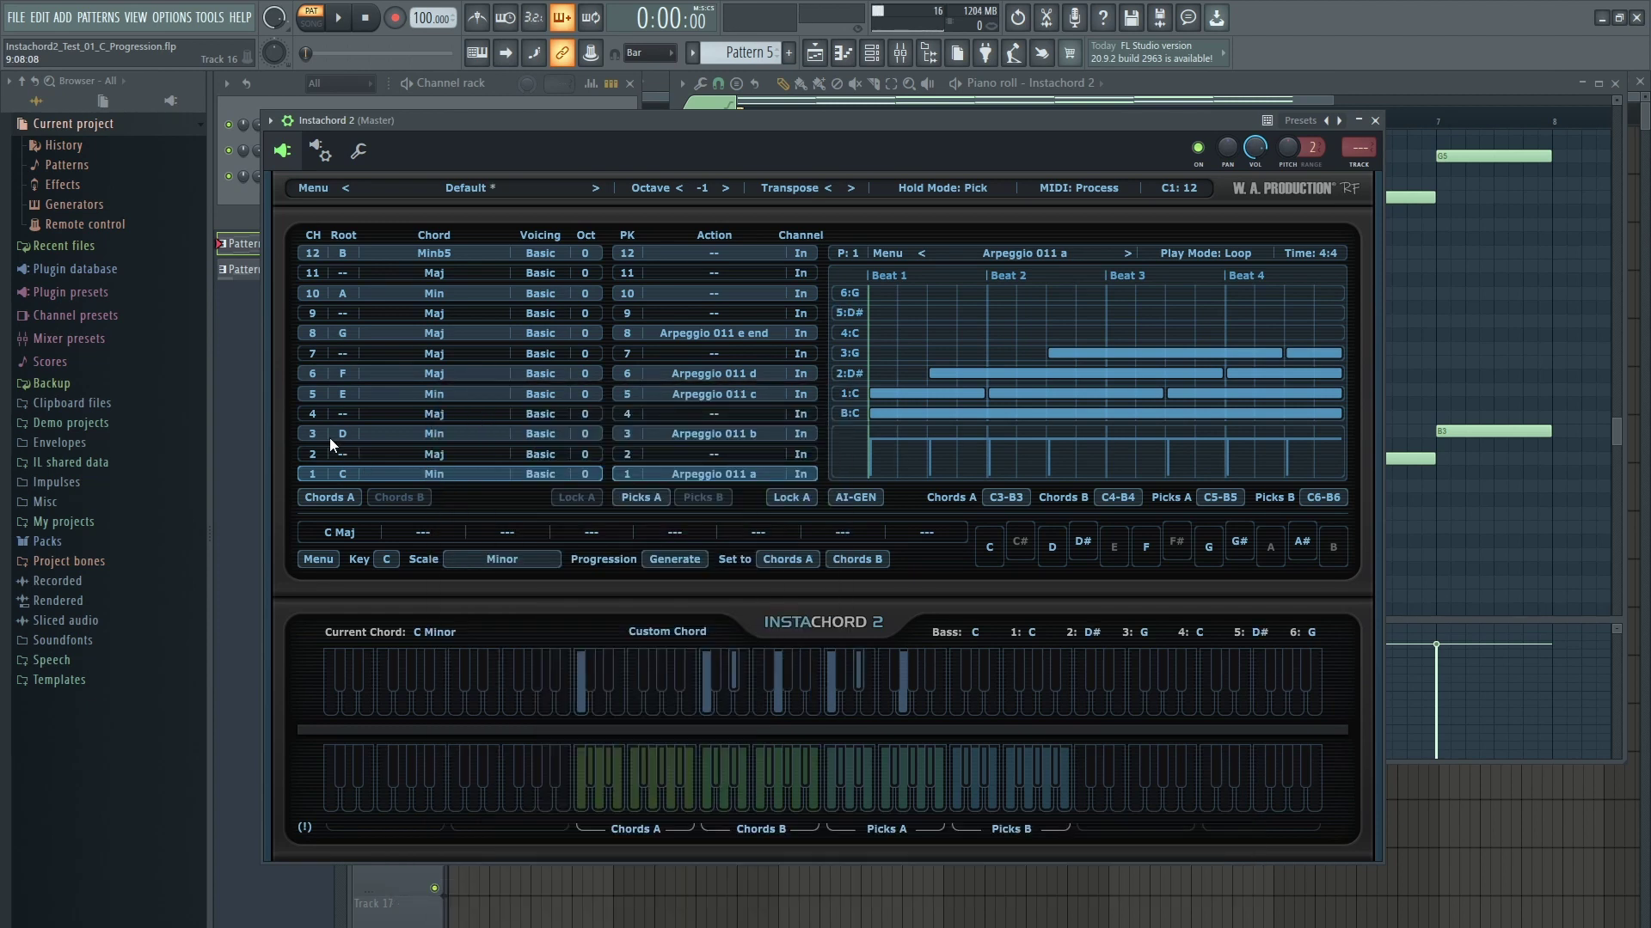
# Change chord 3 to Minor flat 5th (Diminished), and set chord 5 to root D# with a Major chord
pyautogui.click(435, 434)
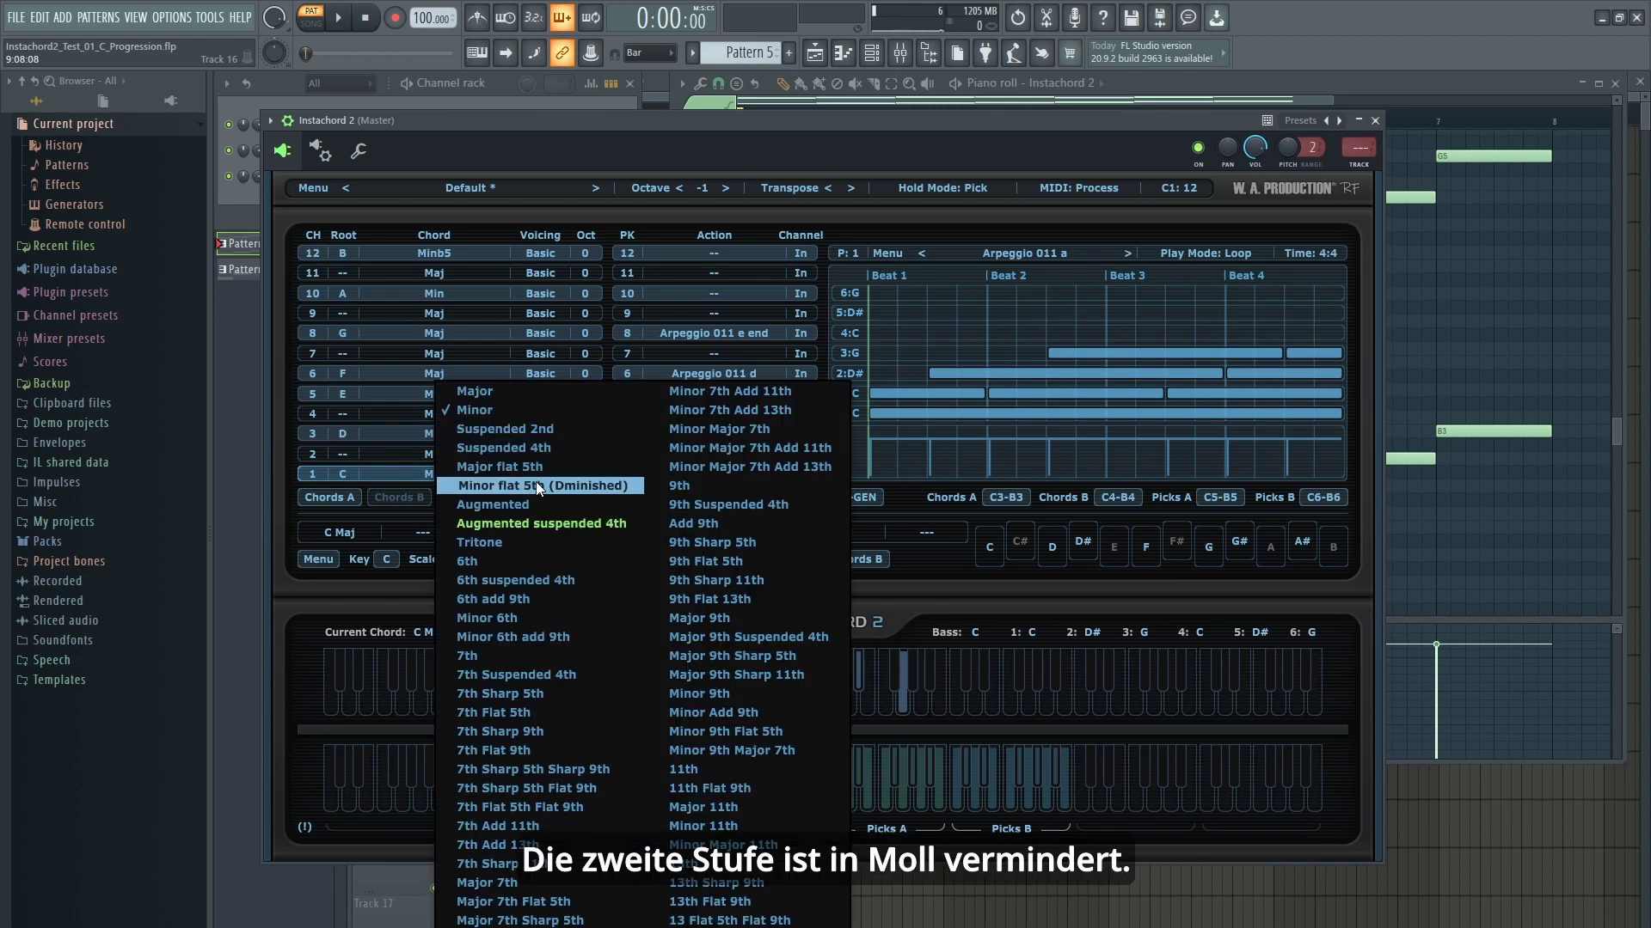
pyautogui.click(494, 485)
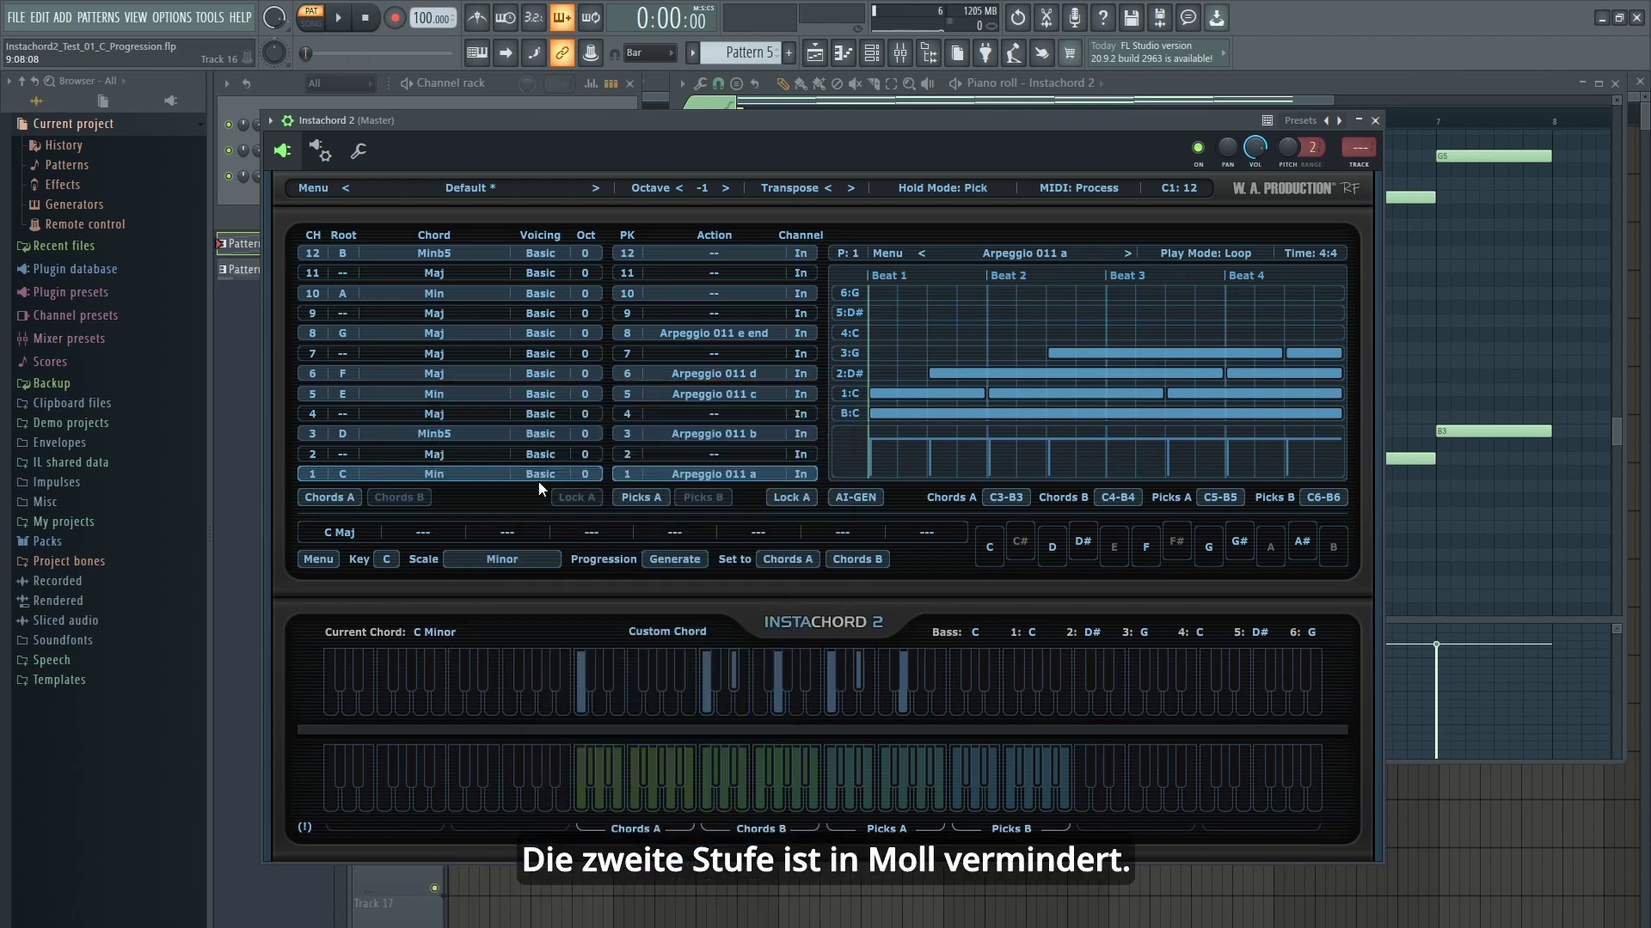
pyautogui.click(342, 394)
pyautogui.click(385, 478)
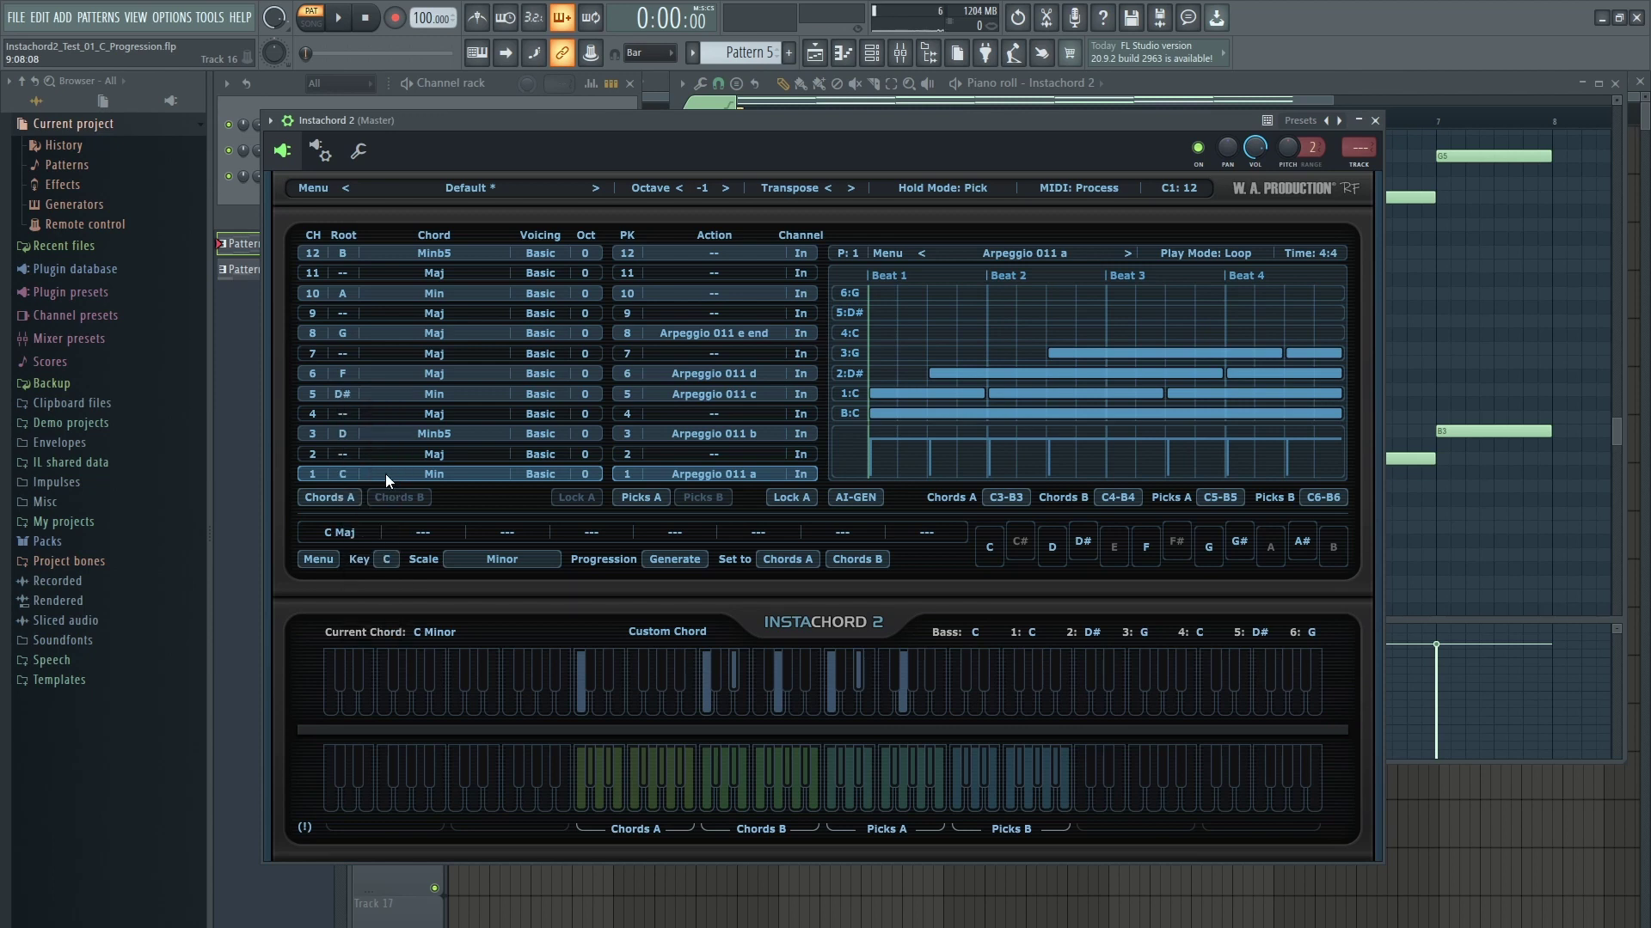
pyautogui.click(433, 392)
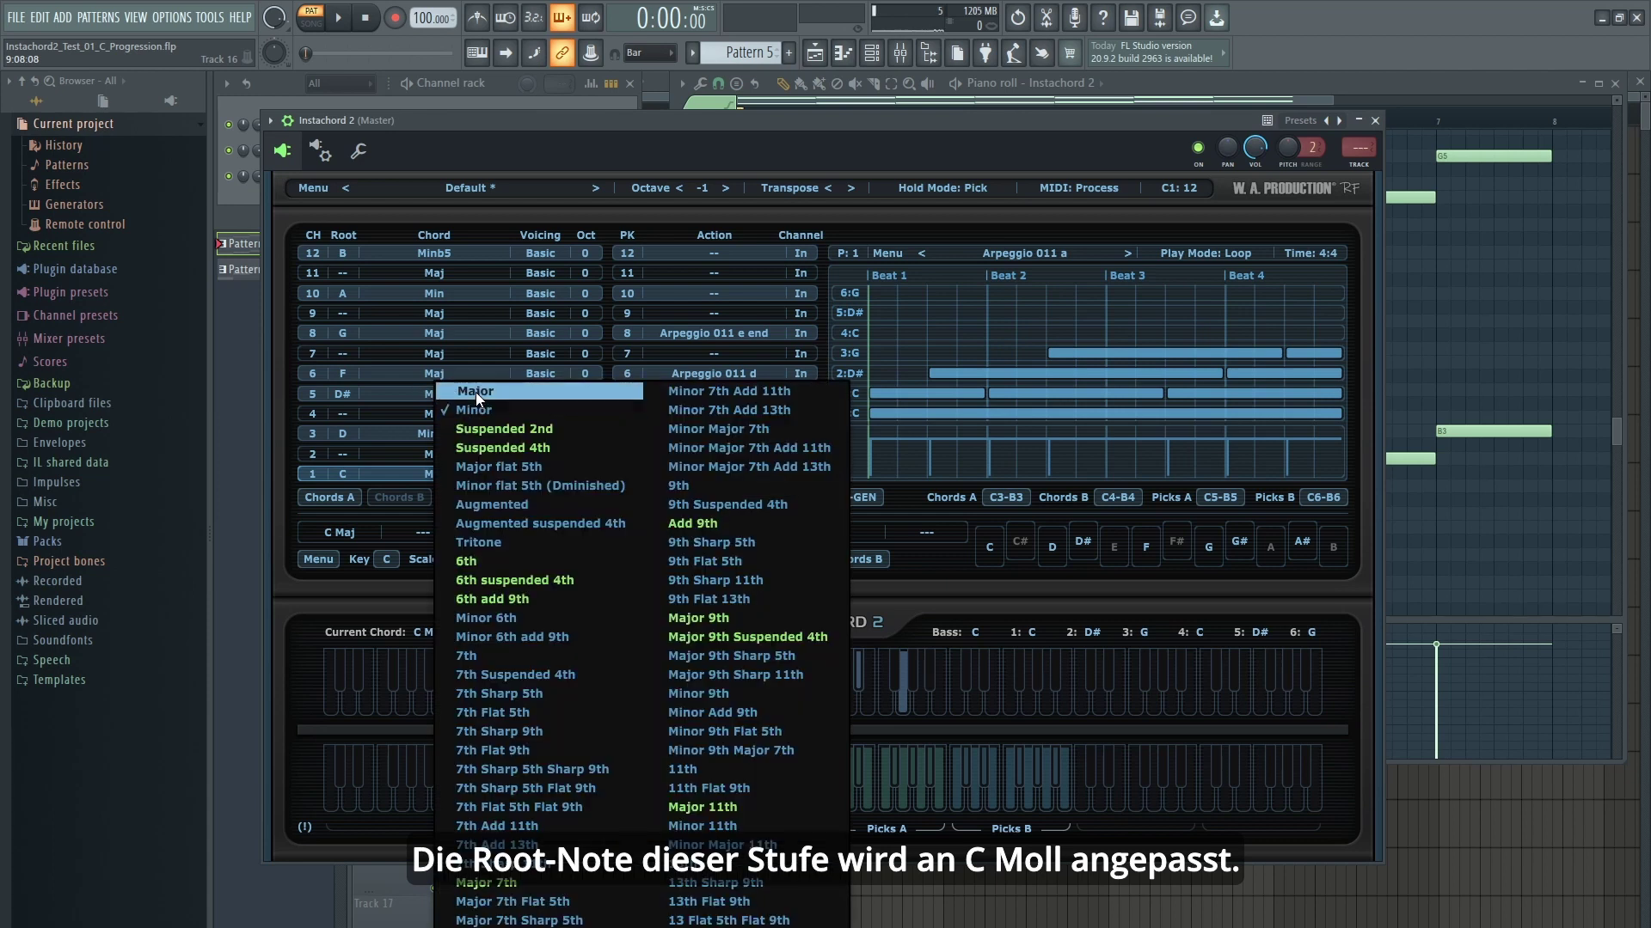
pyautogui.click(476, 392)
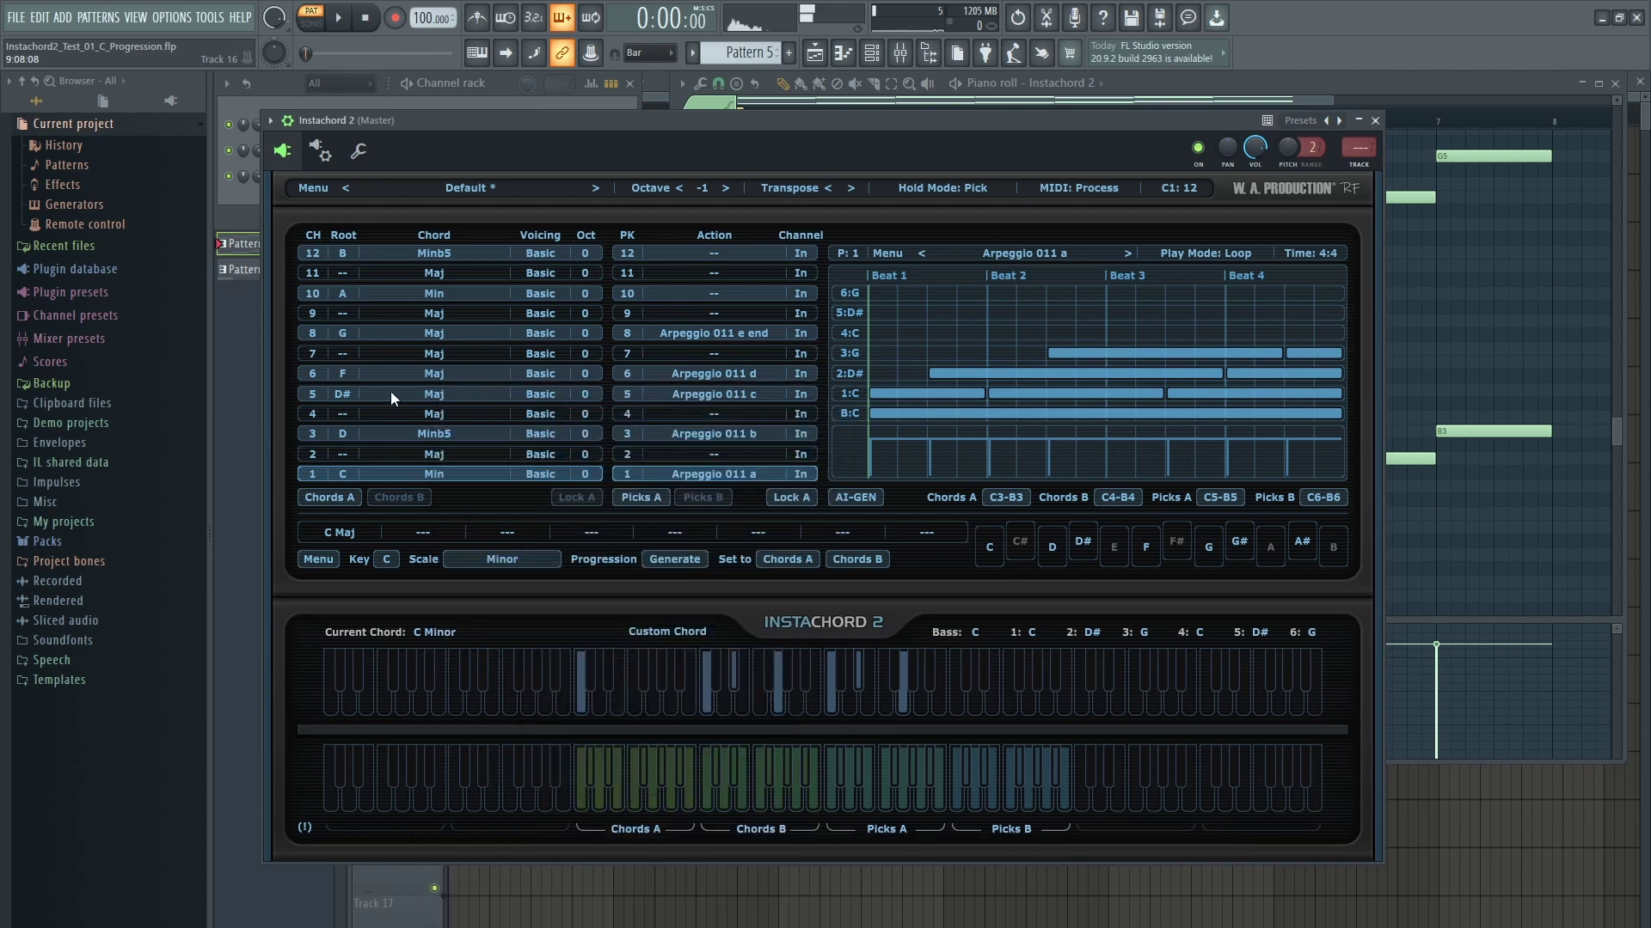
# Change chord 6 (root F) and chord 8 (root G) to Minor
pyautogui.click(344, 373)
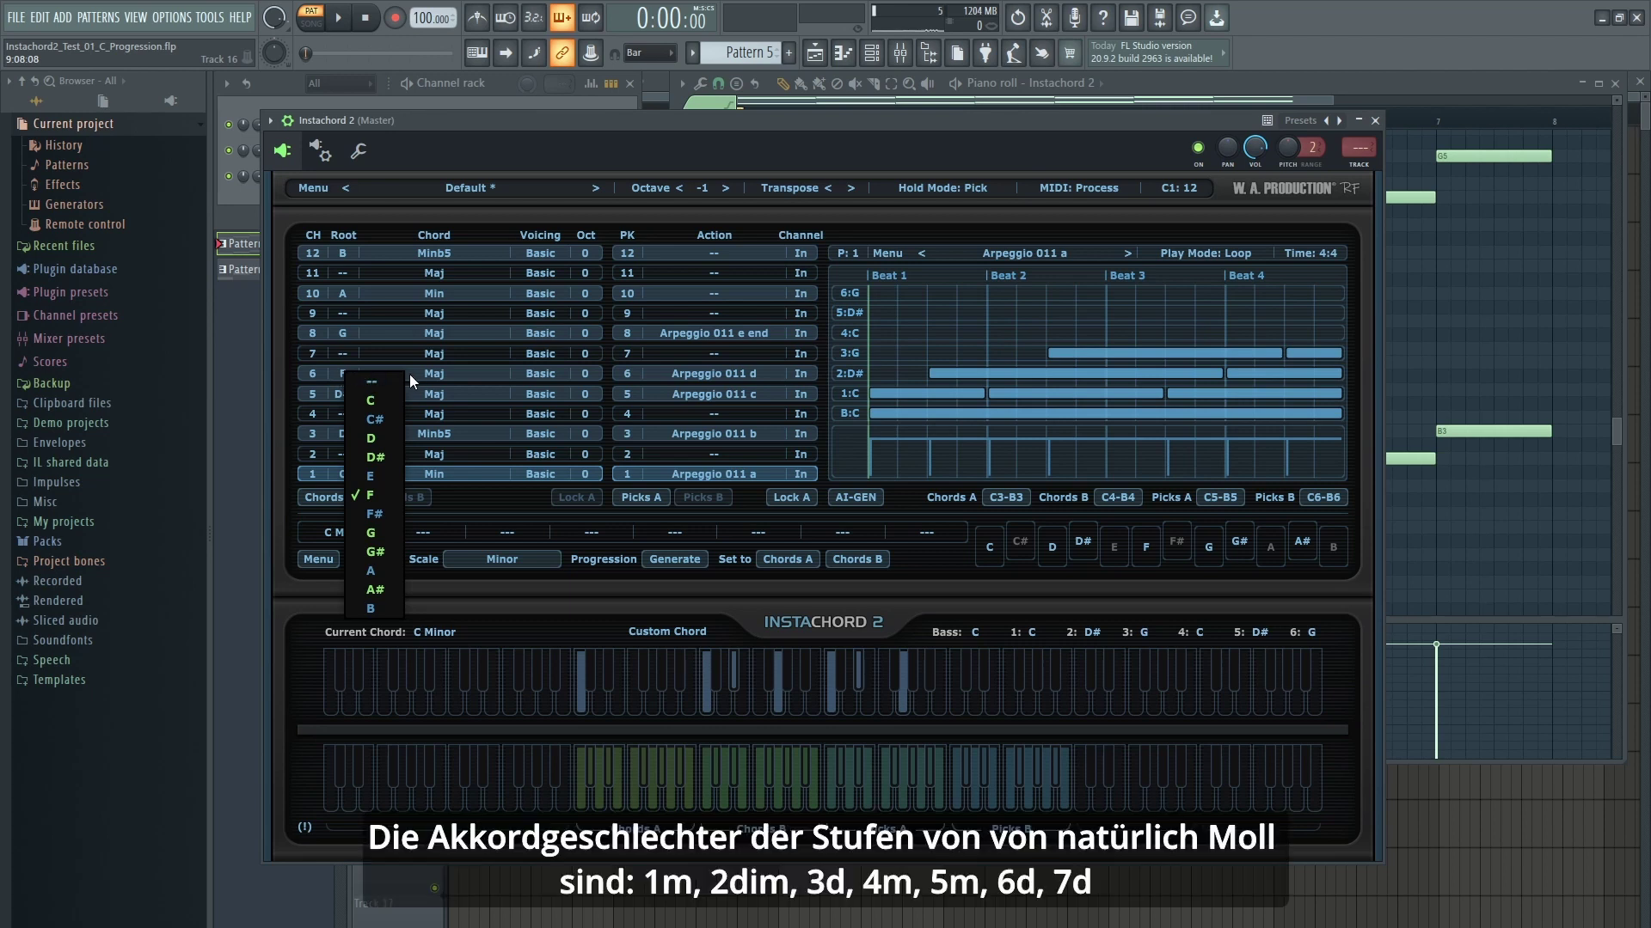
pyautogui.click(432, 373)
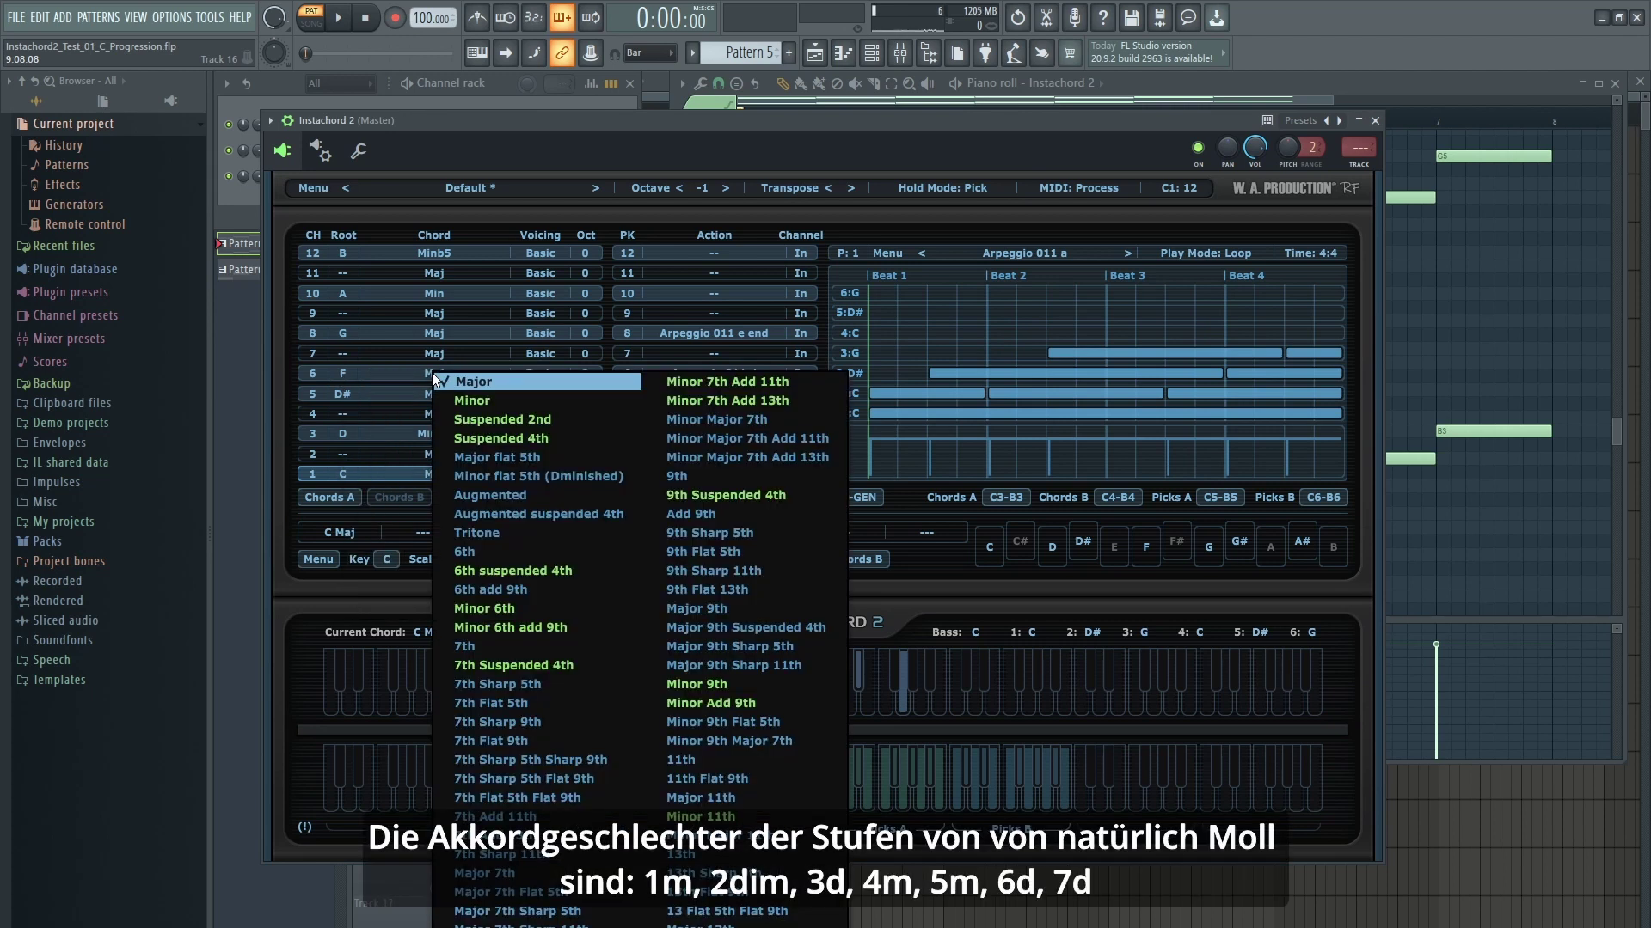
pyautogui.click(474, 402)
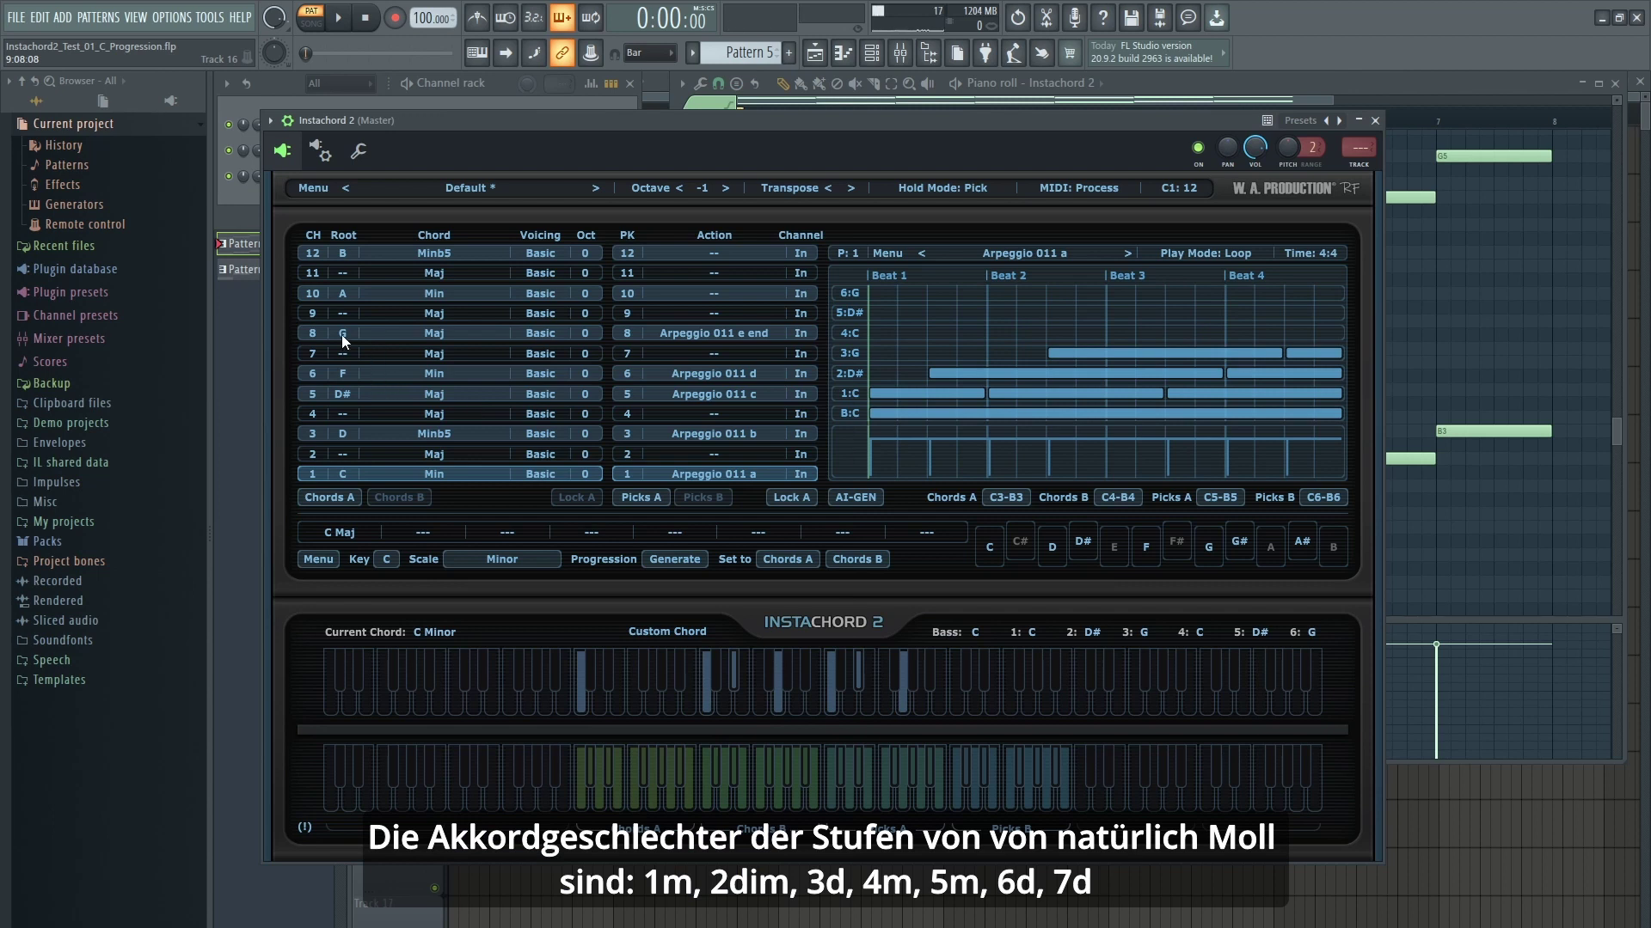
pyautogui.click(425, 334)
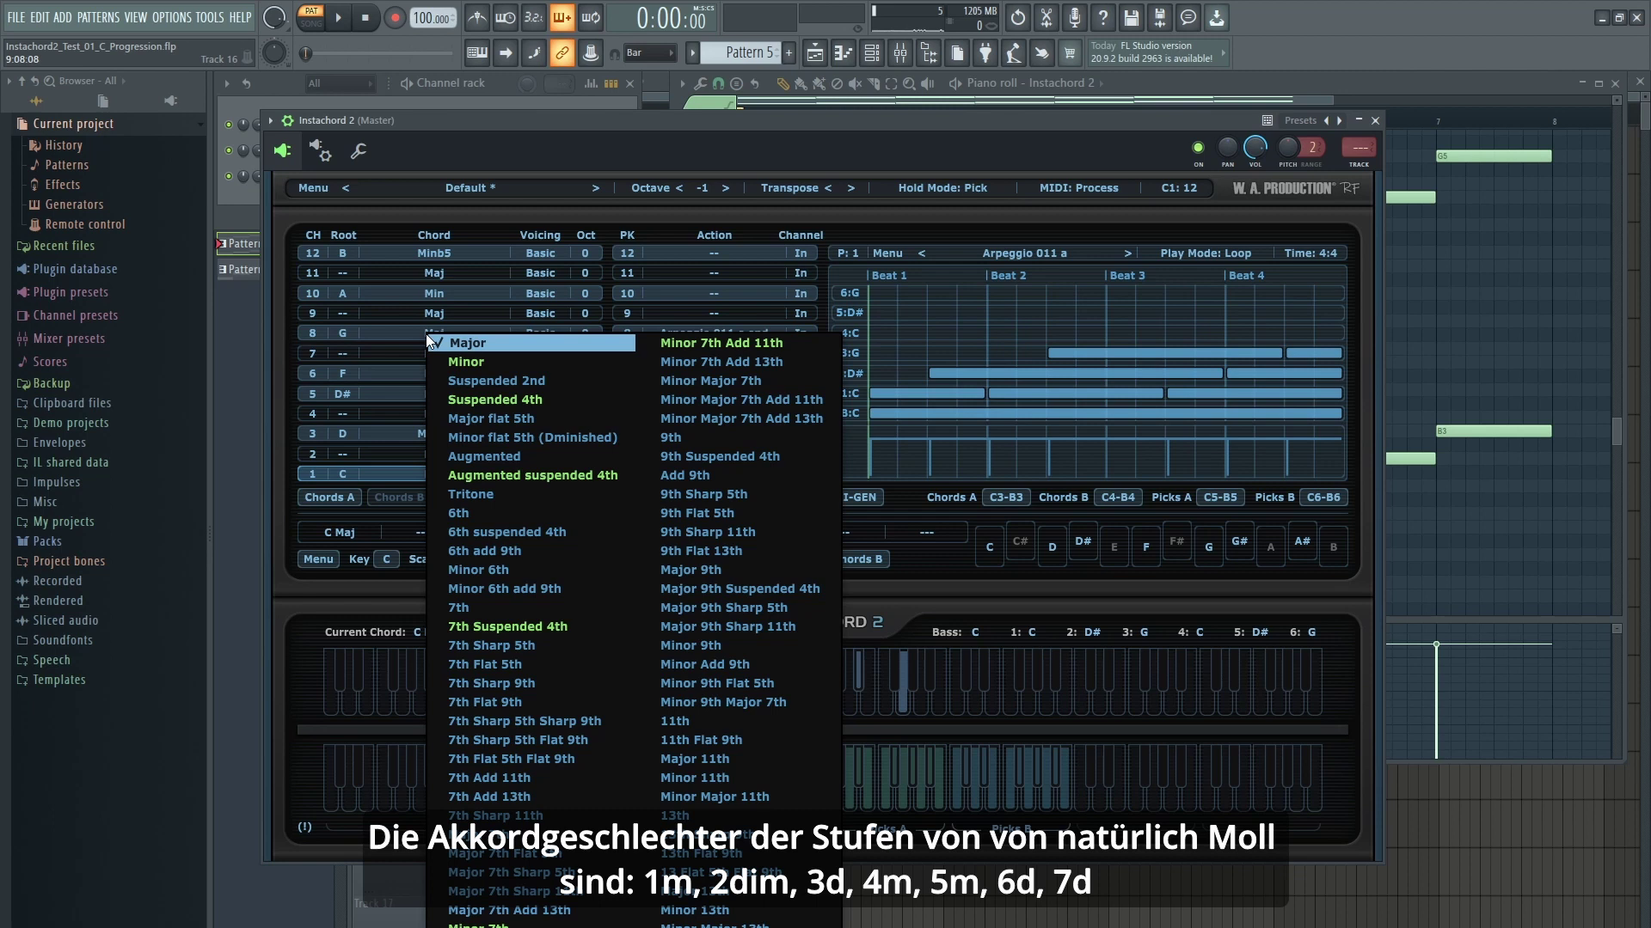
pyautogui.click(462, 366)
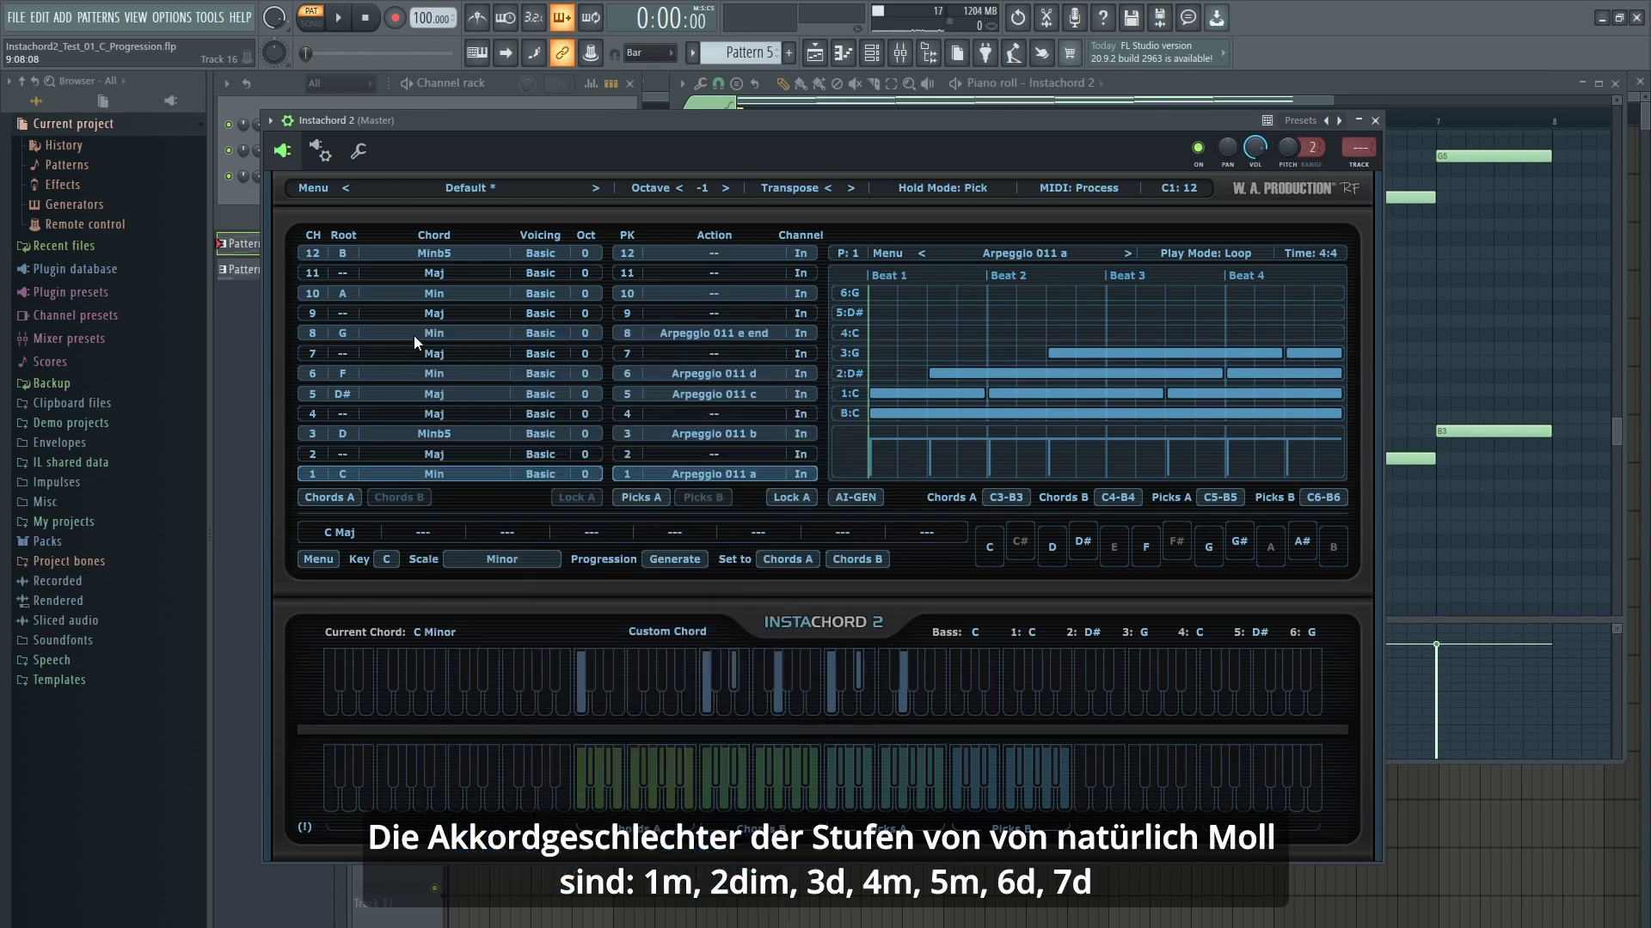
# Set chord 10 to root G# with a Major chord and chord 12 to root A# with a Major chord
pyautogui.click(344, 294)
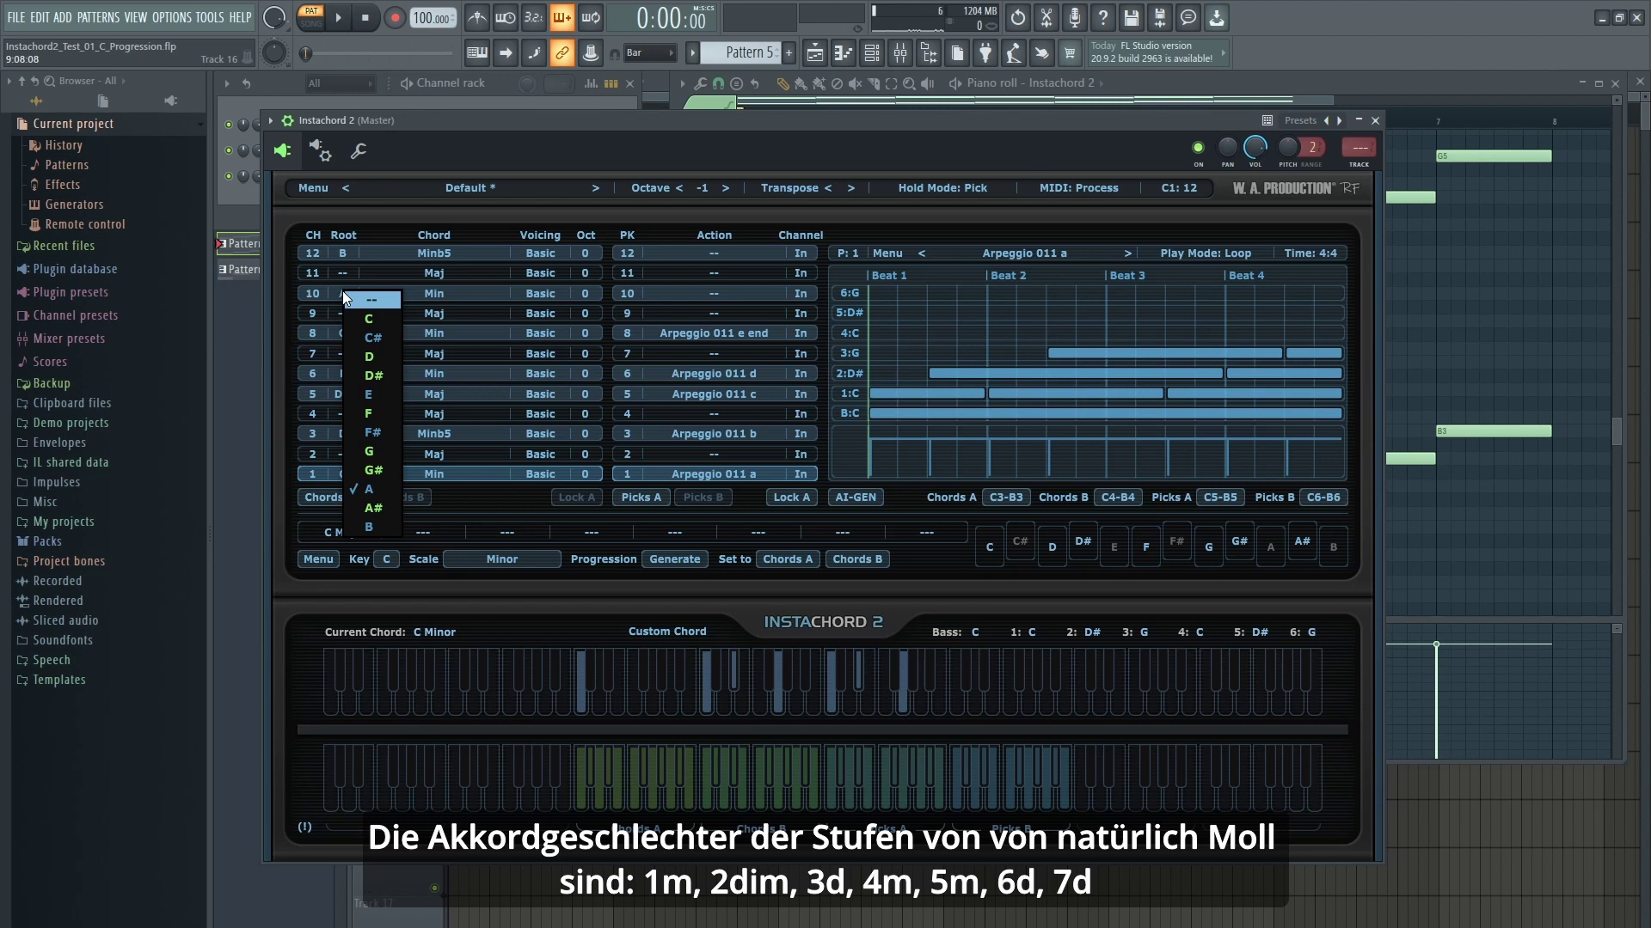
pyautogui.click(380, 468)
pyautogui.click(446, 296)
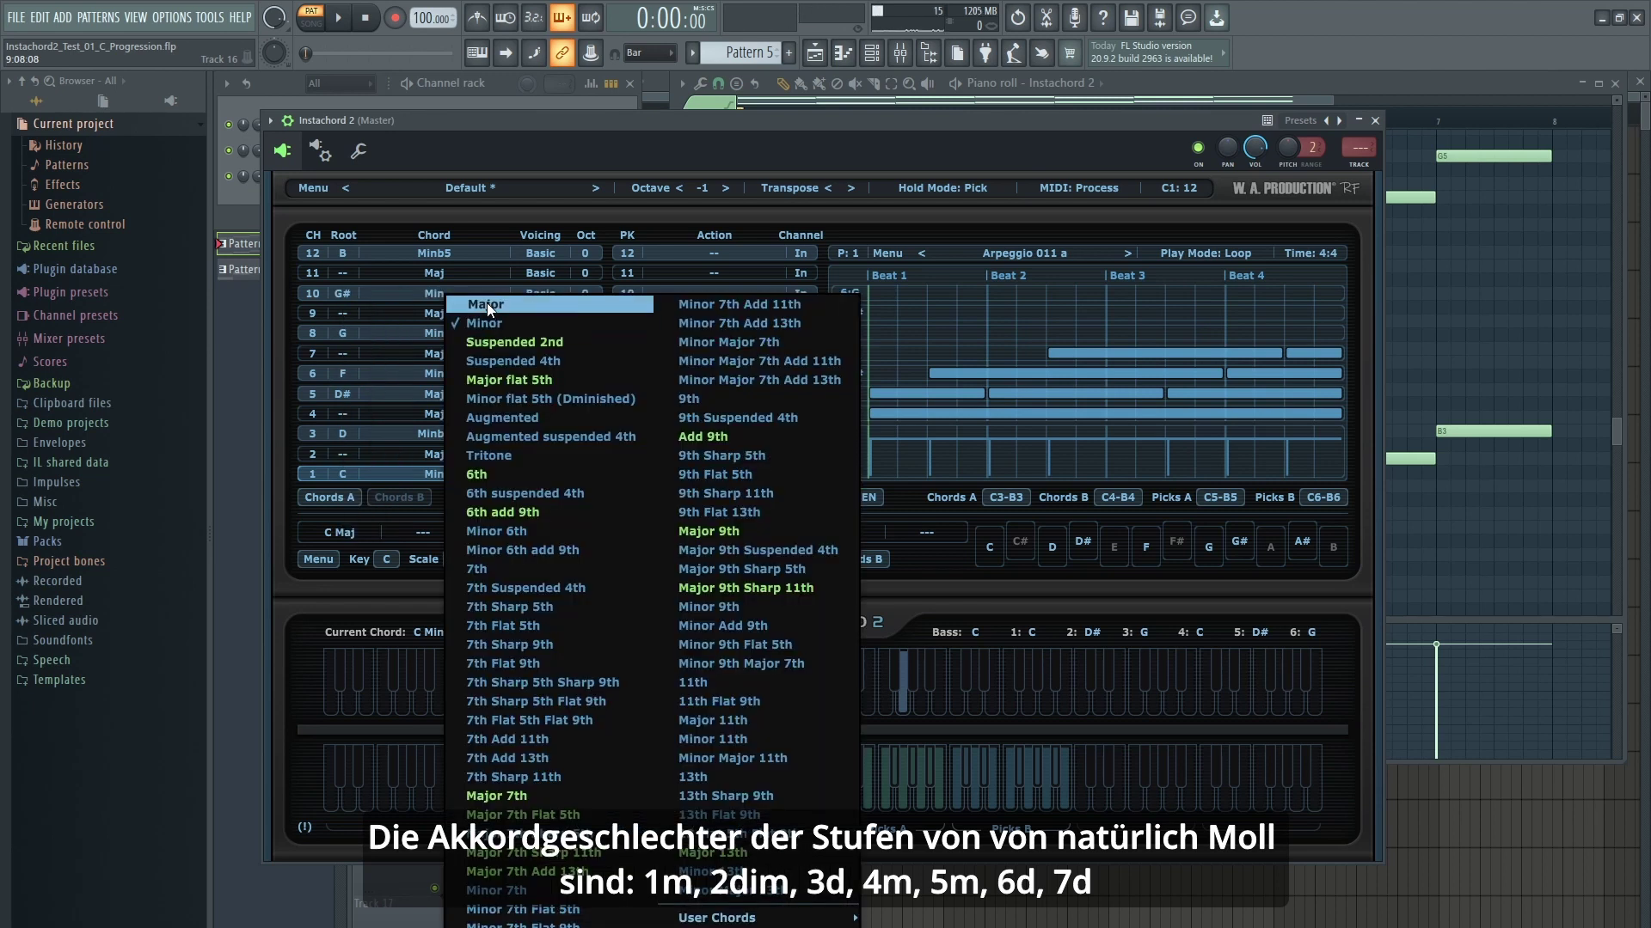
pyautogui.click(485, 304)
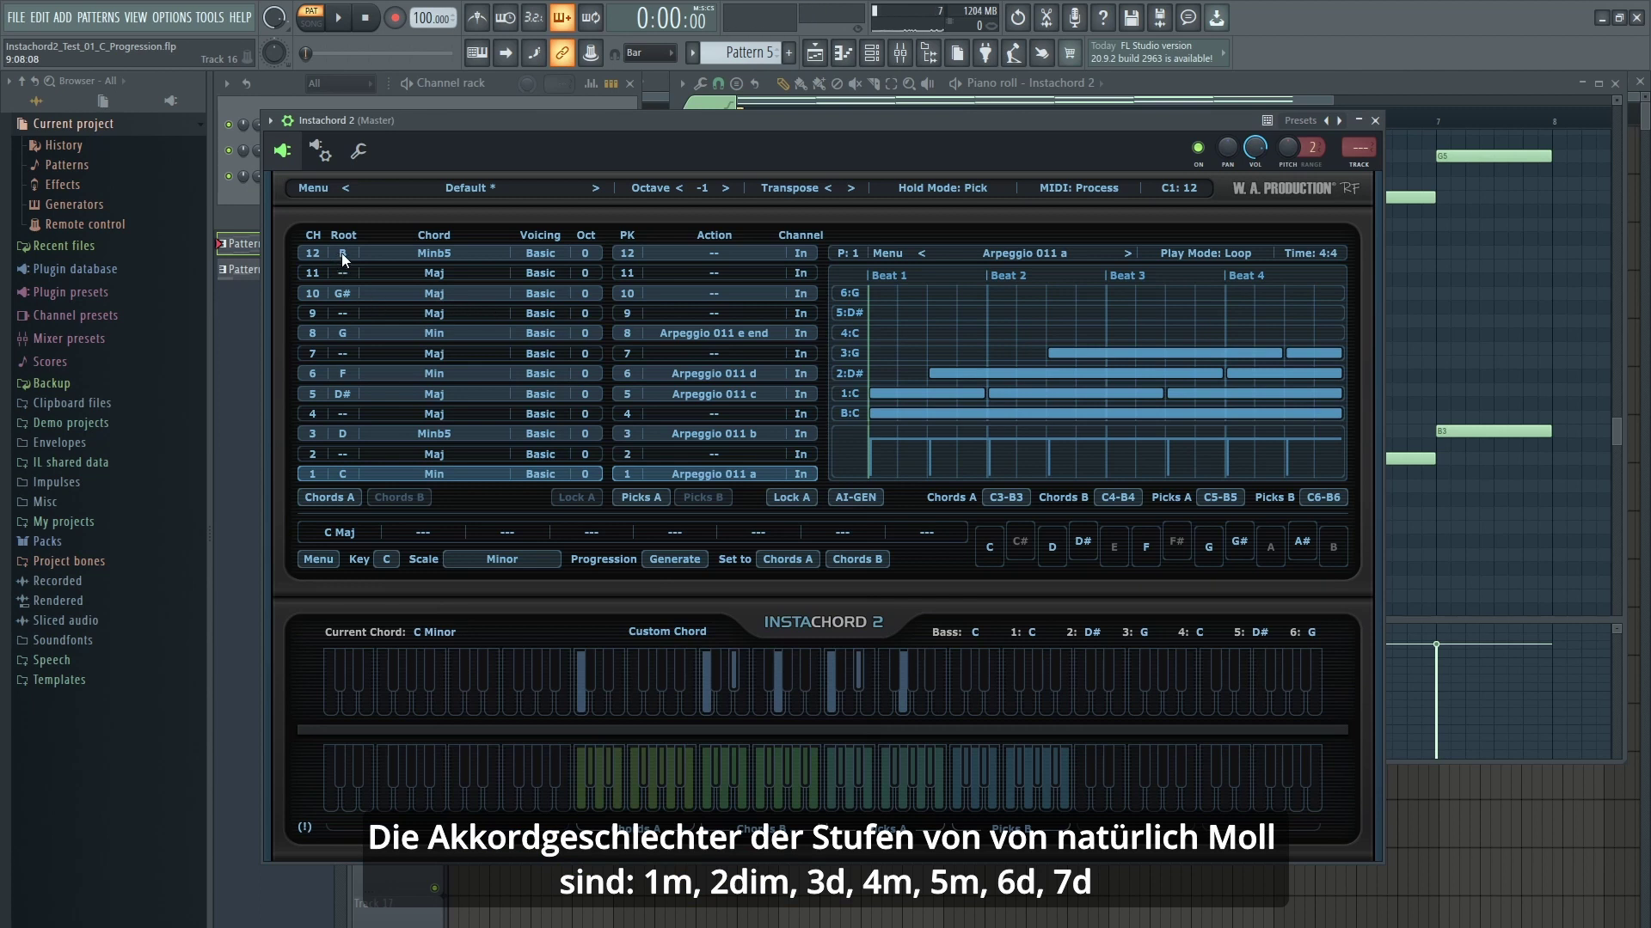
pyautogui.click(342, 253)
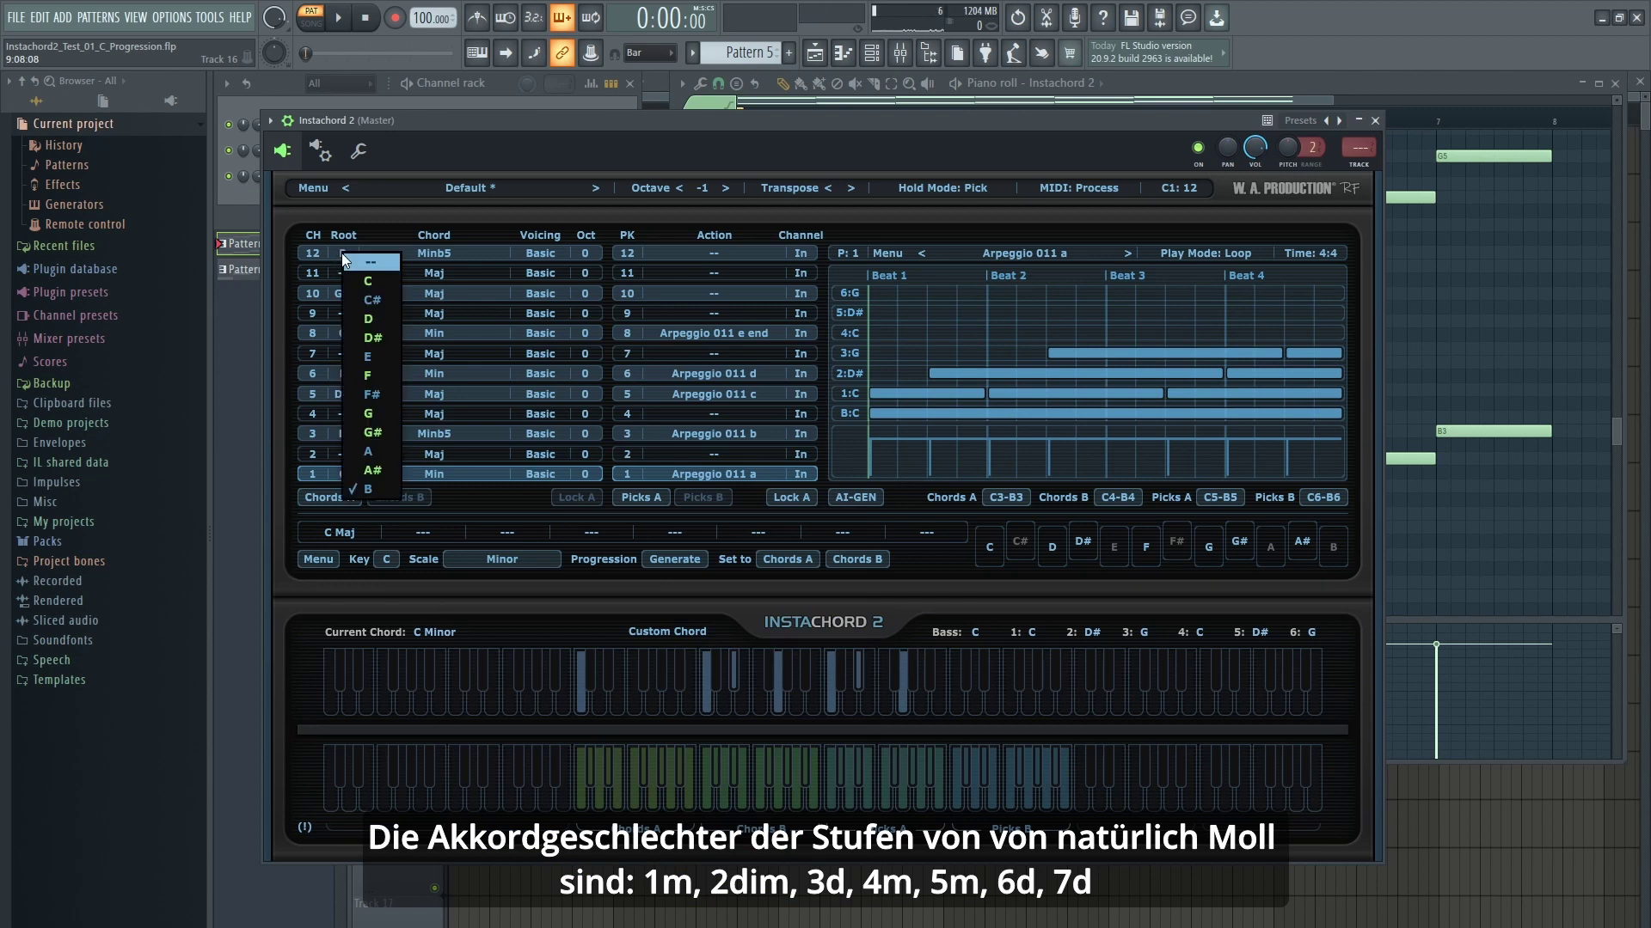
pyautogui.click(381, 478)
pyautogui.click(432, 250)
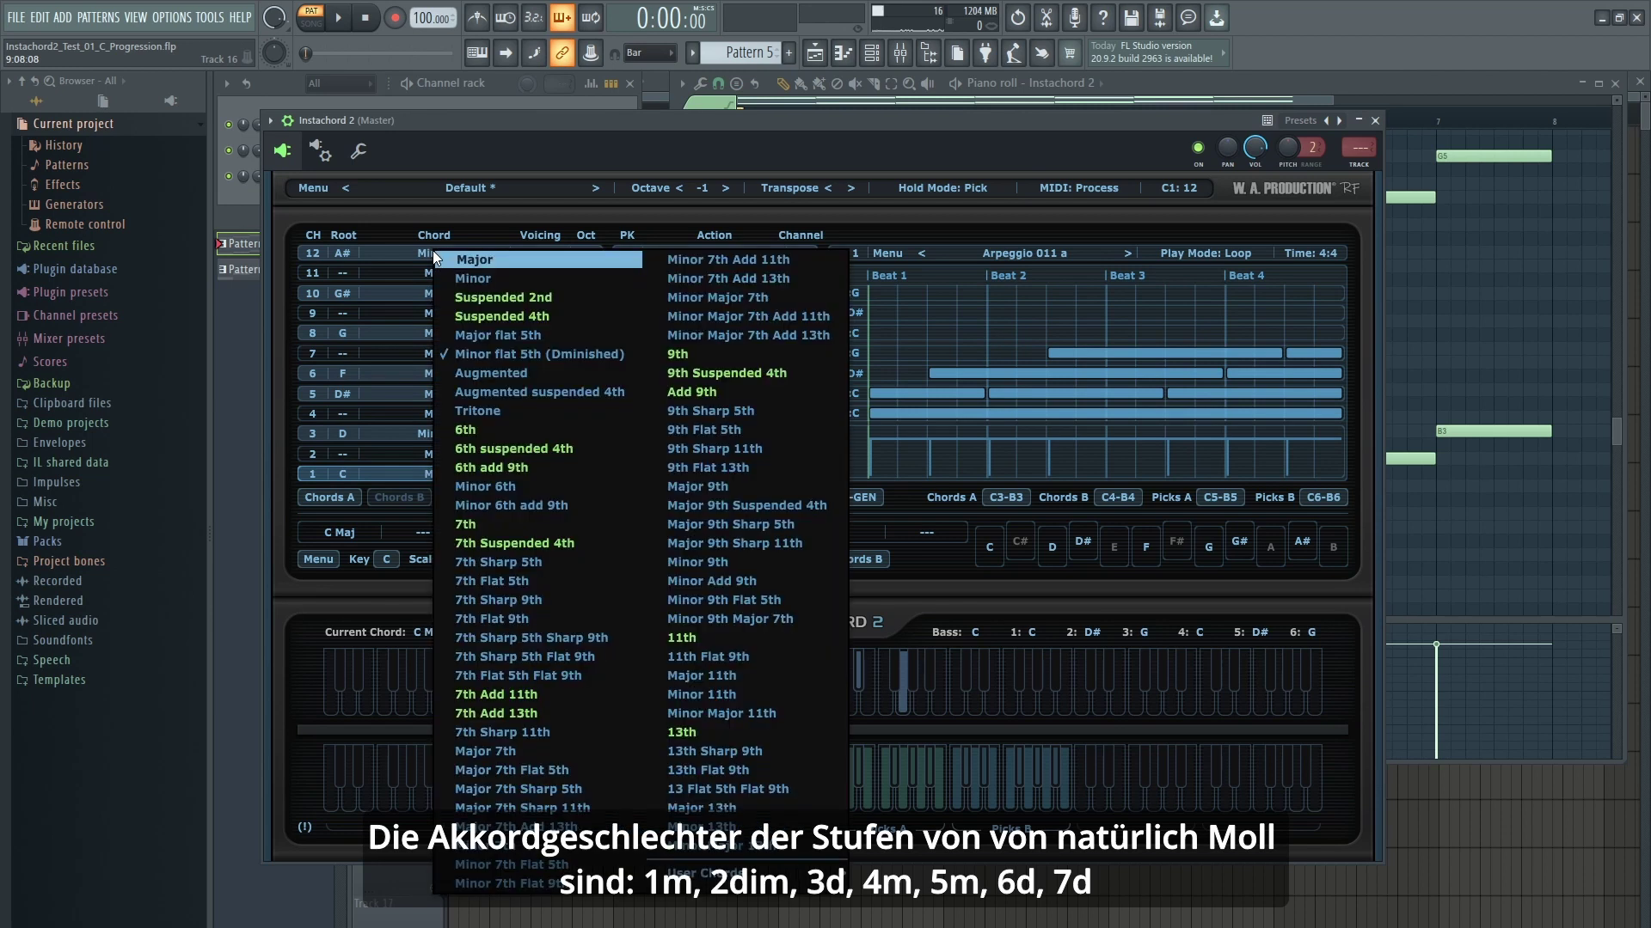
pyautogui.click(478, 261)
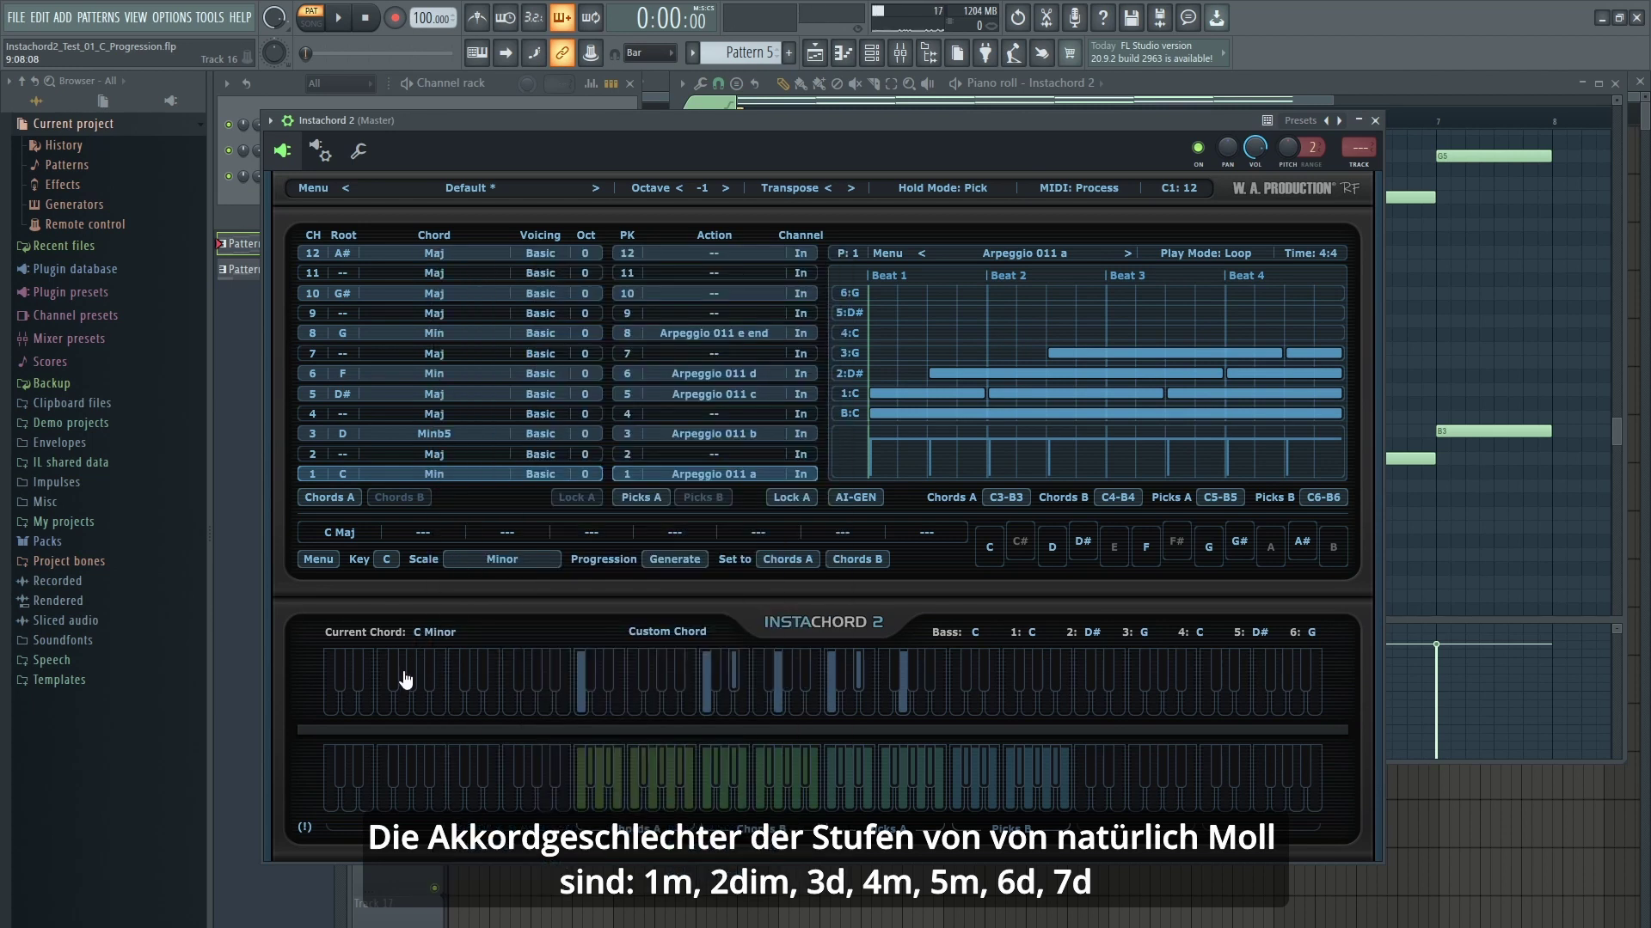
# Play the adapted C minor progression to audition it, and stop playback at the end
pyautogui.click(342, 22)
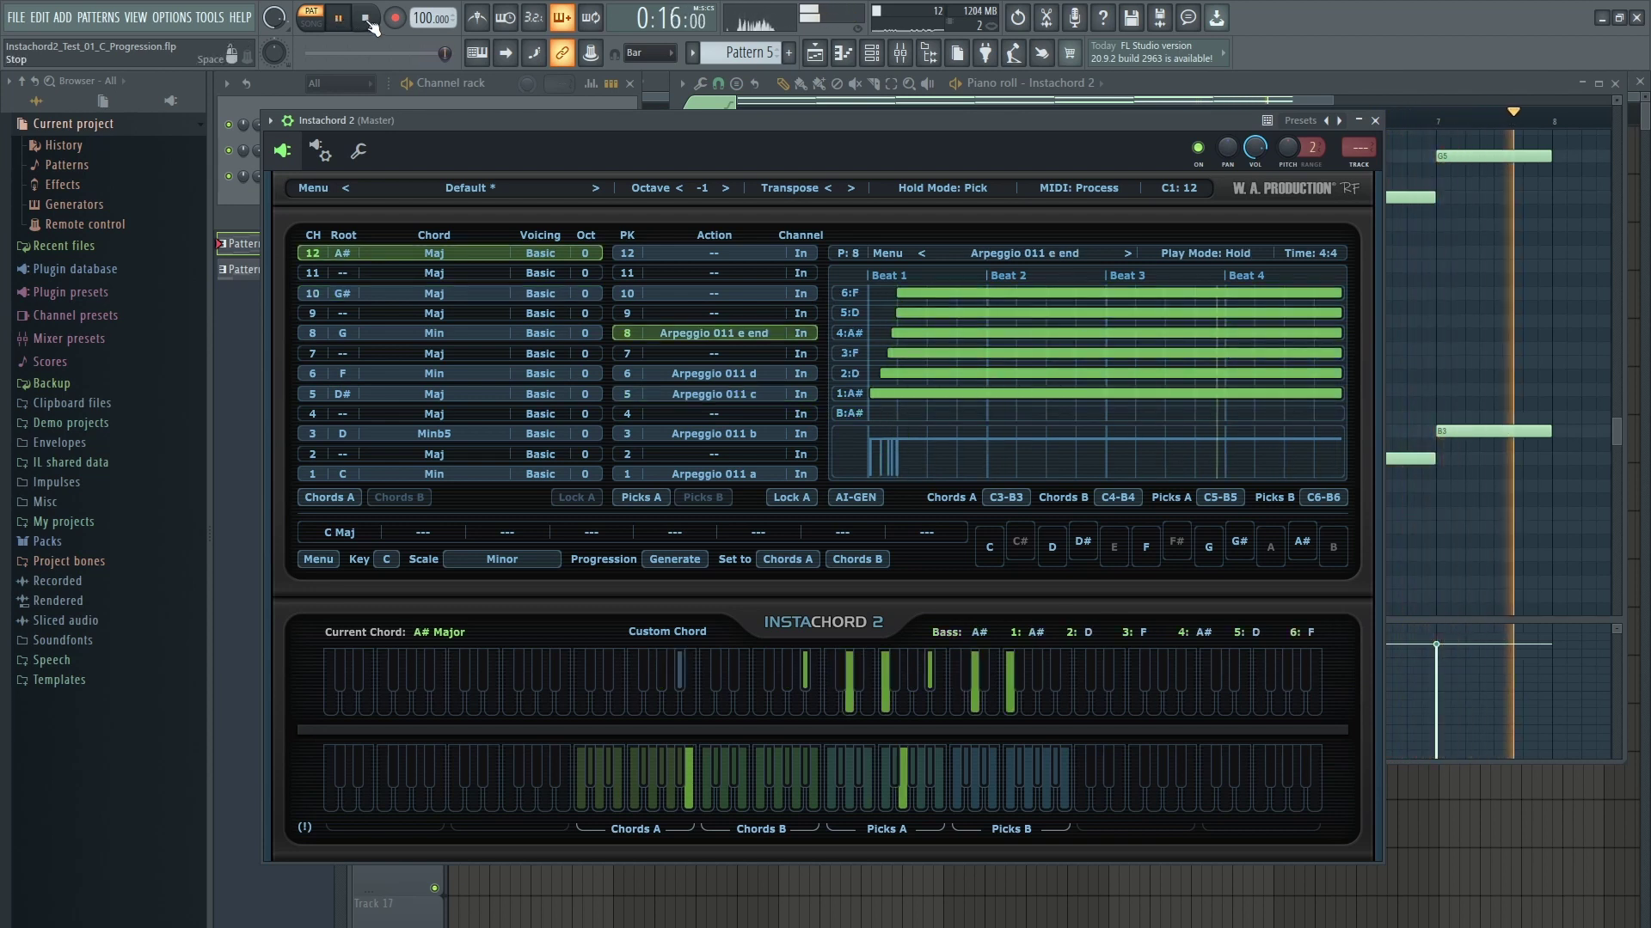
pyautogui.click(366, 19)
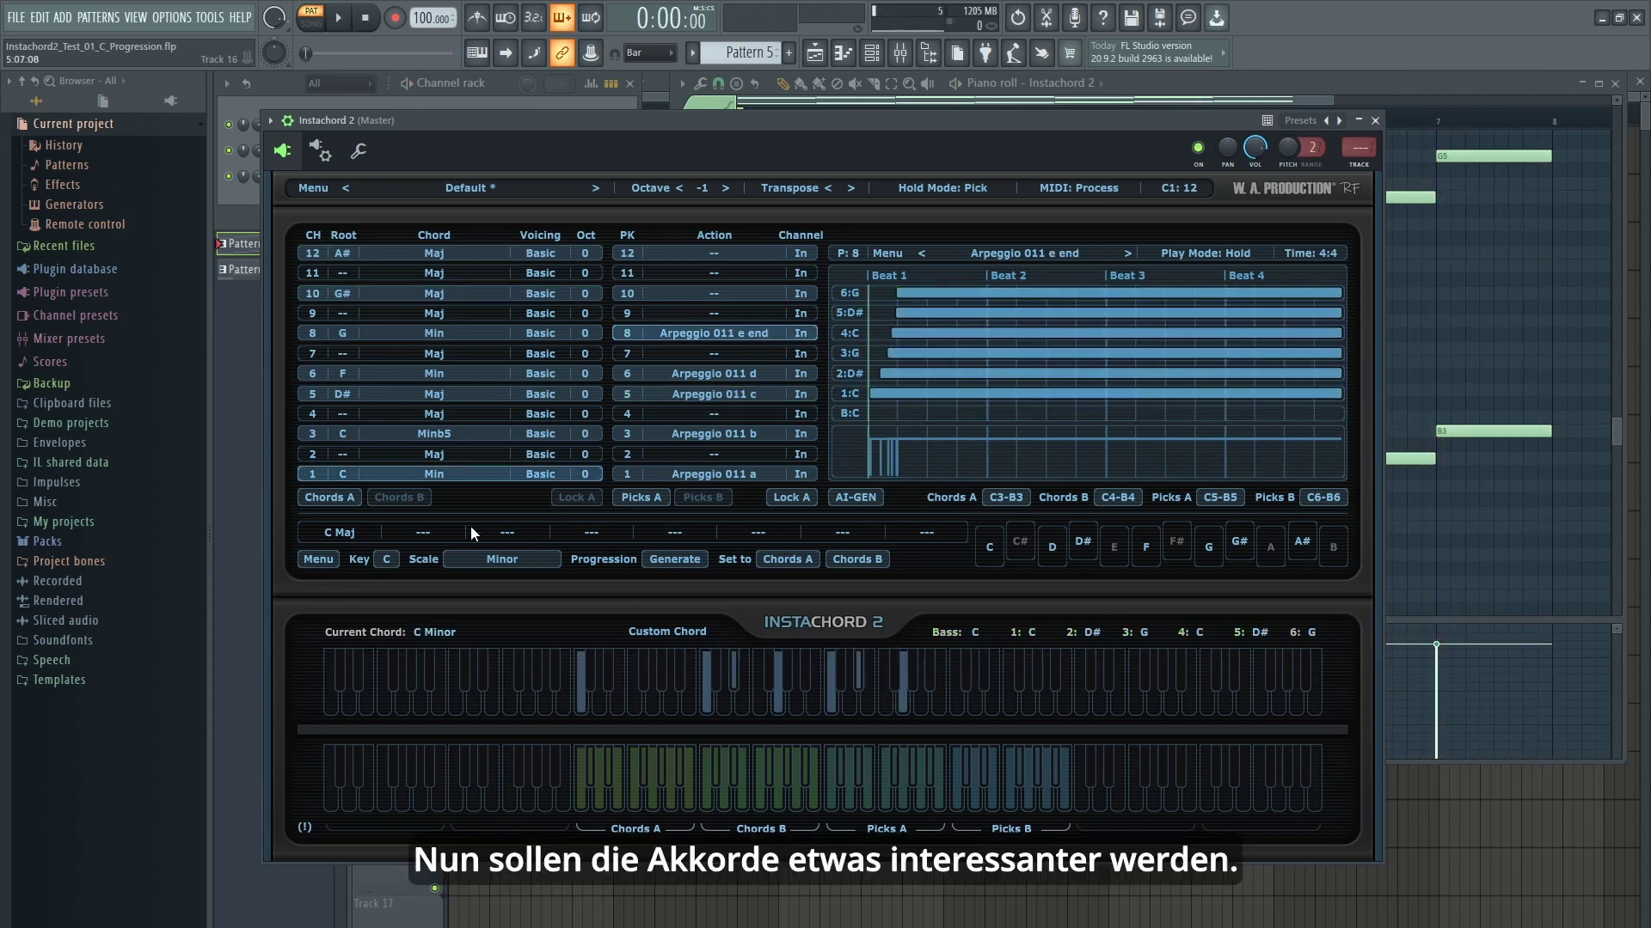
# Change chord 1 (root C) to Minor 7th
pyautogui.click(437, 471)
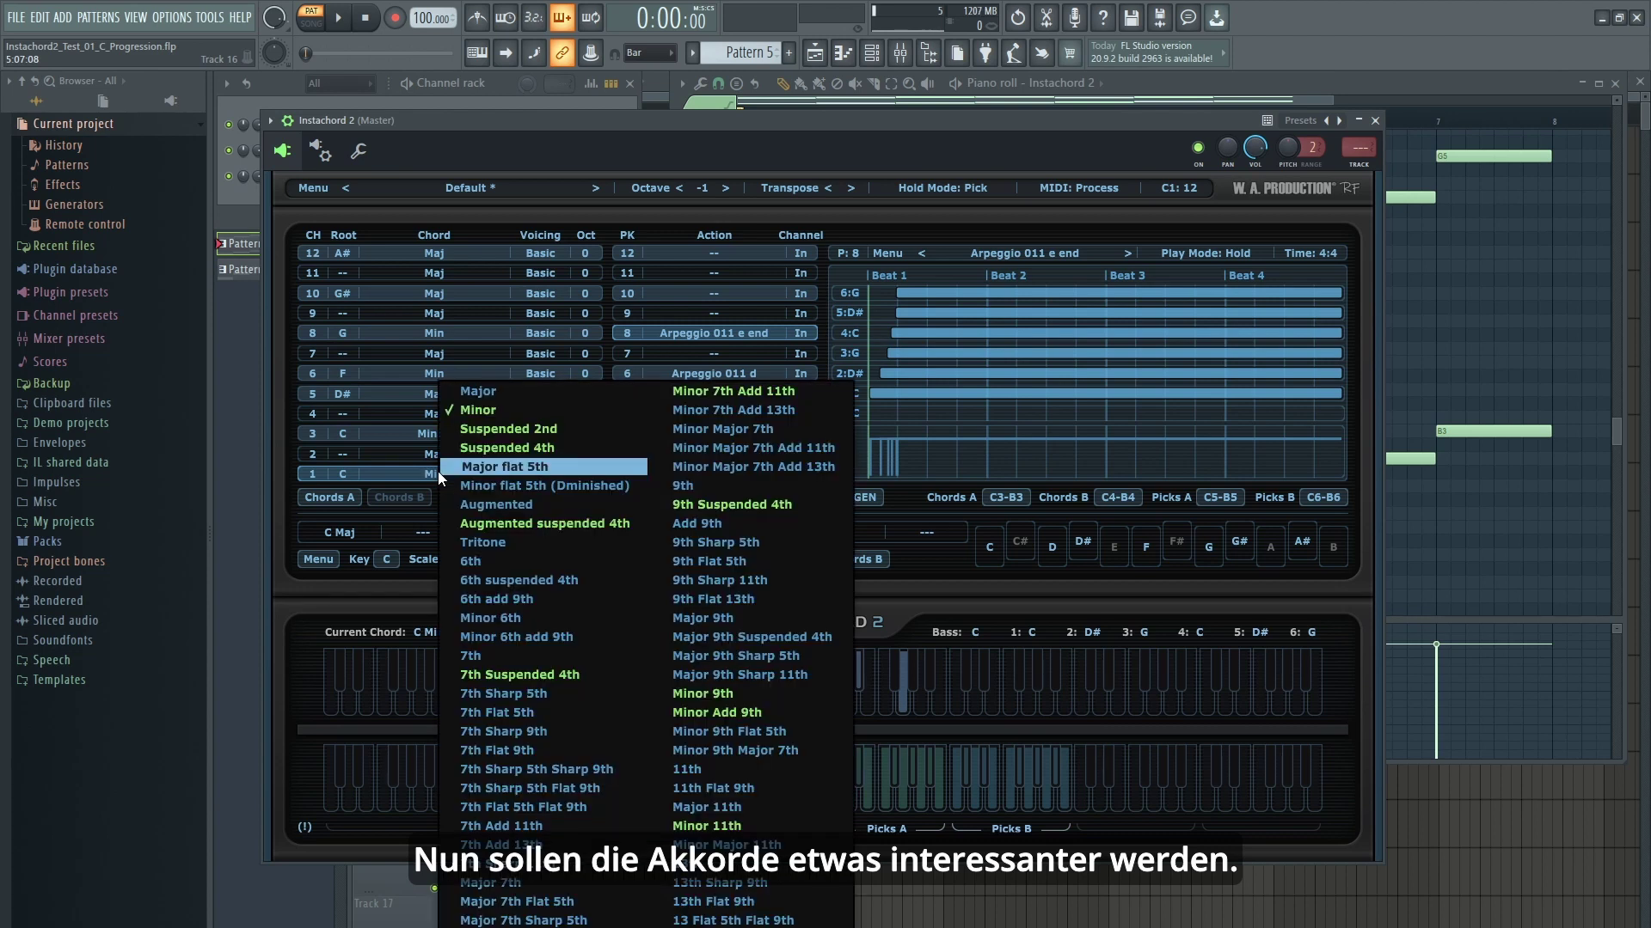
pyautogui.click(486, 864)
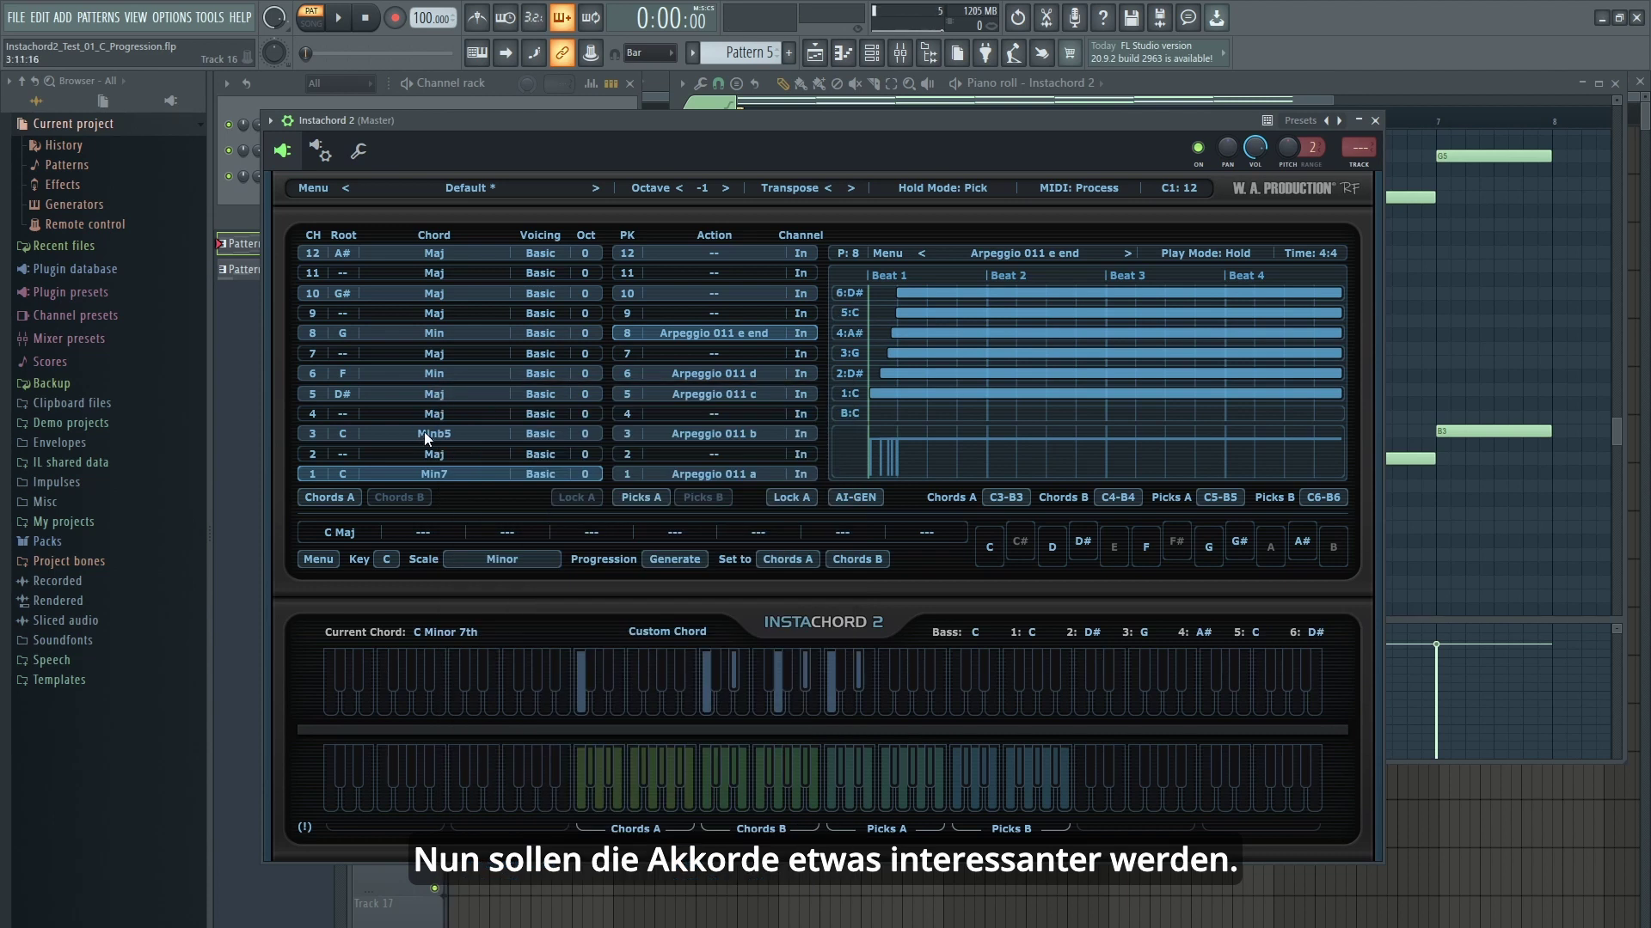
# Build a custom chord manually from chord 3, setting its 4th note to +10 and 6th note to +22 semitones, and audition it
pyautogui.click(308, 433)
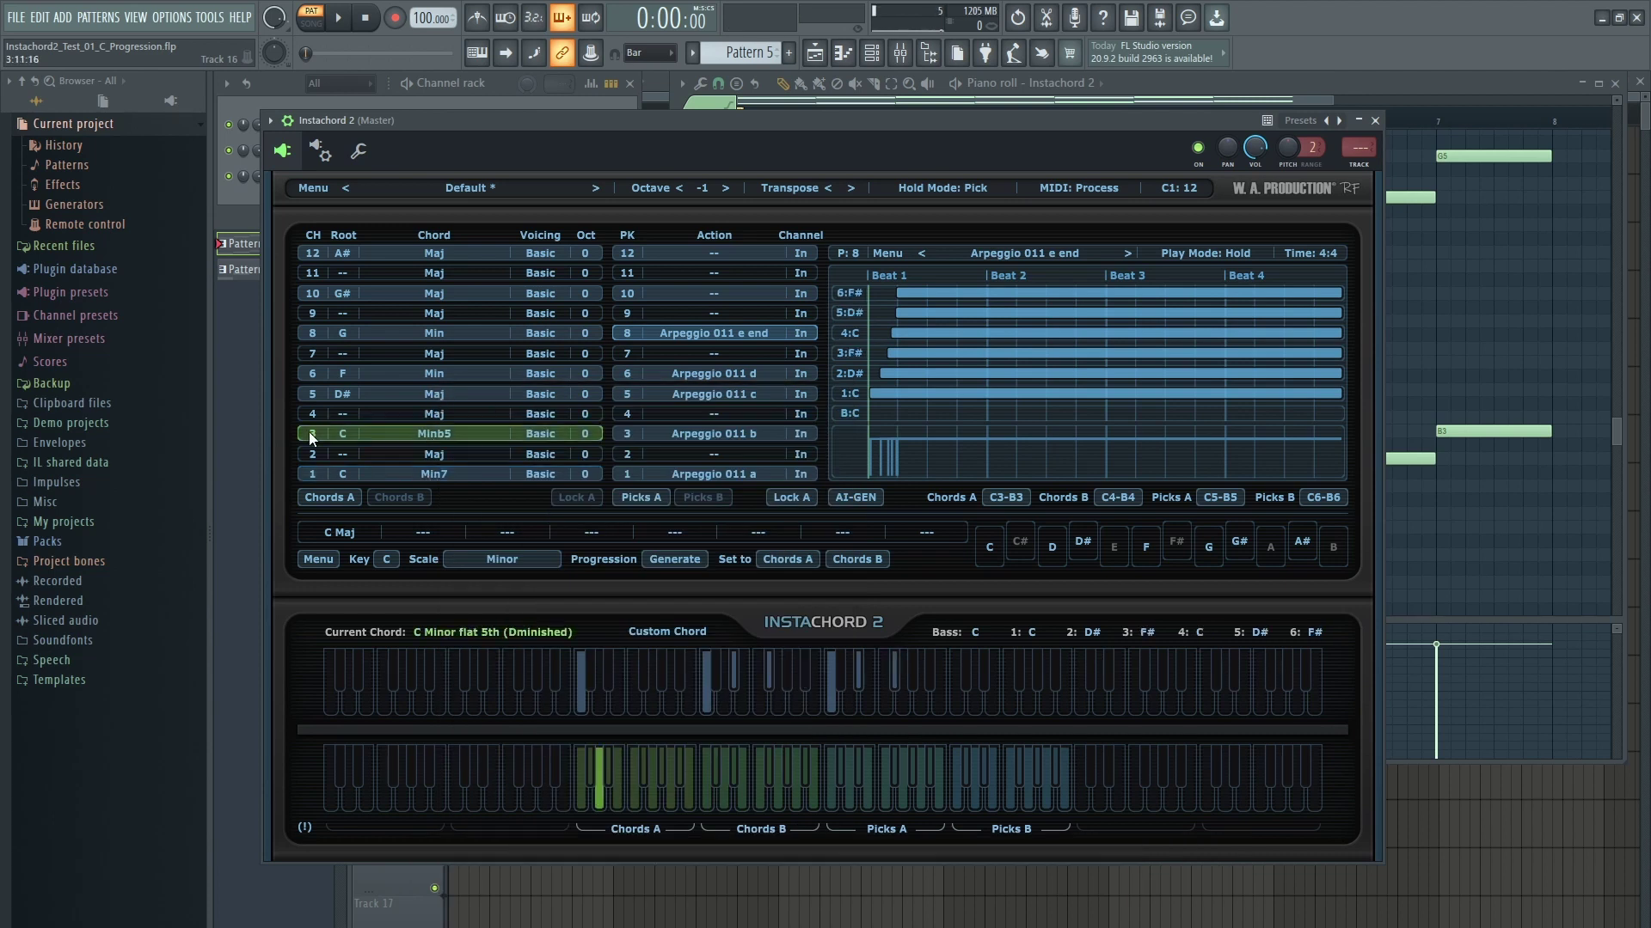
pyautogui.click(657, 629)
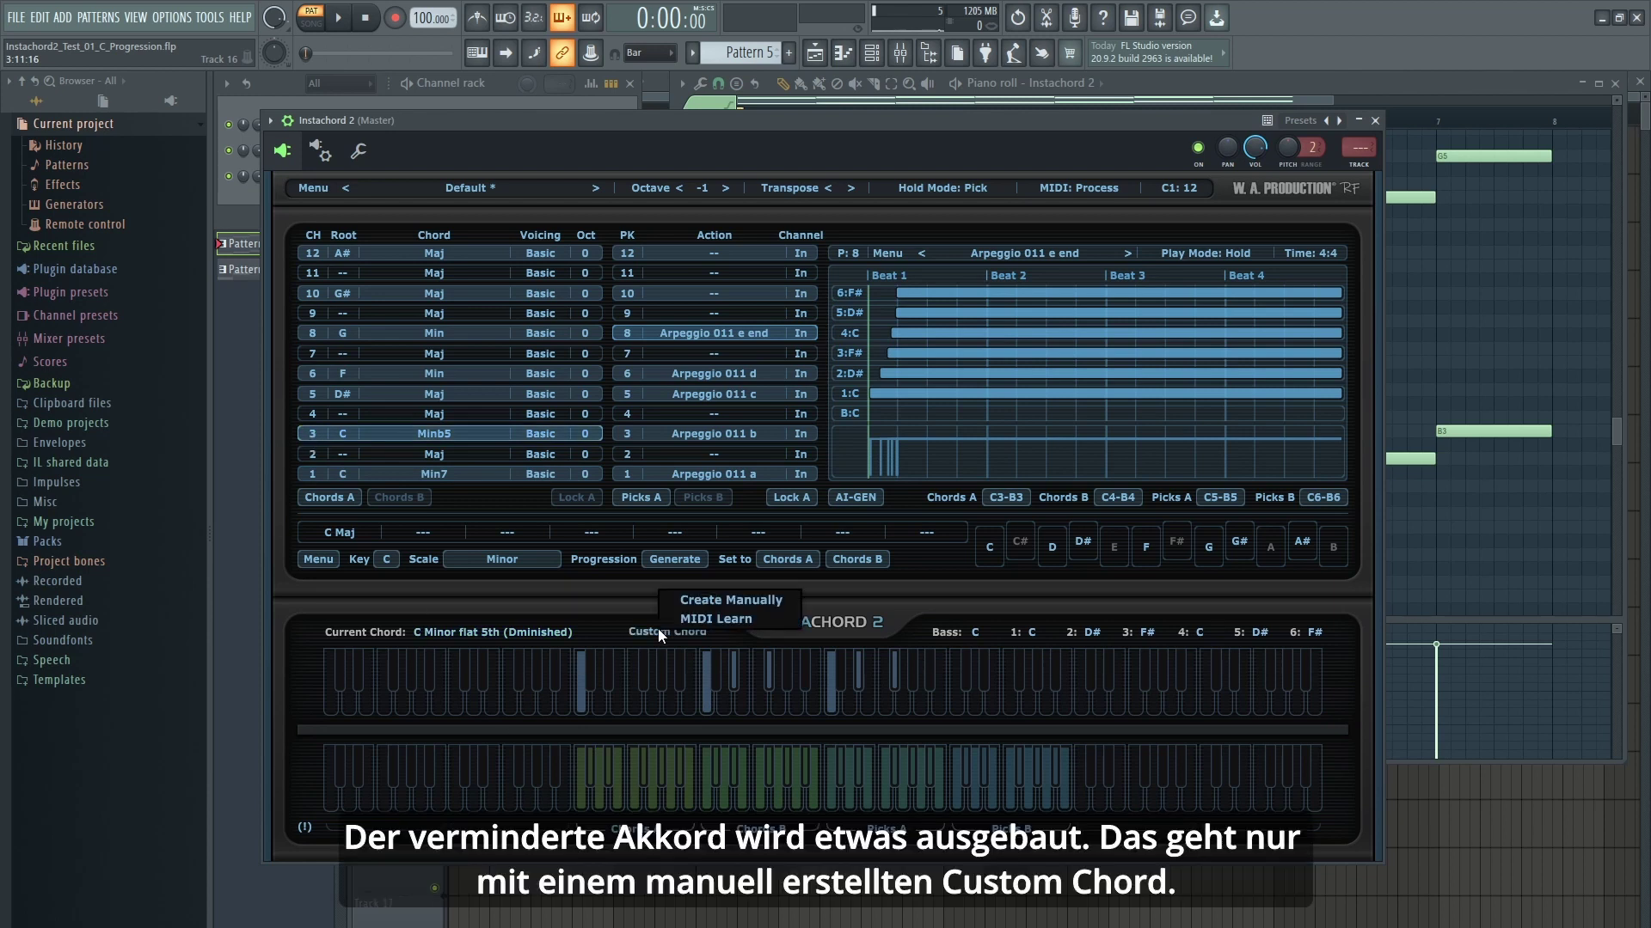
pyautogui.click(693, 600)
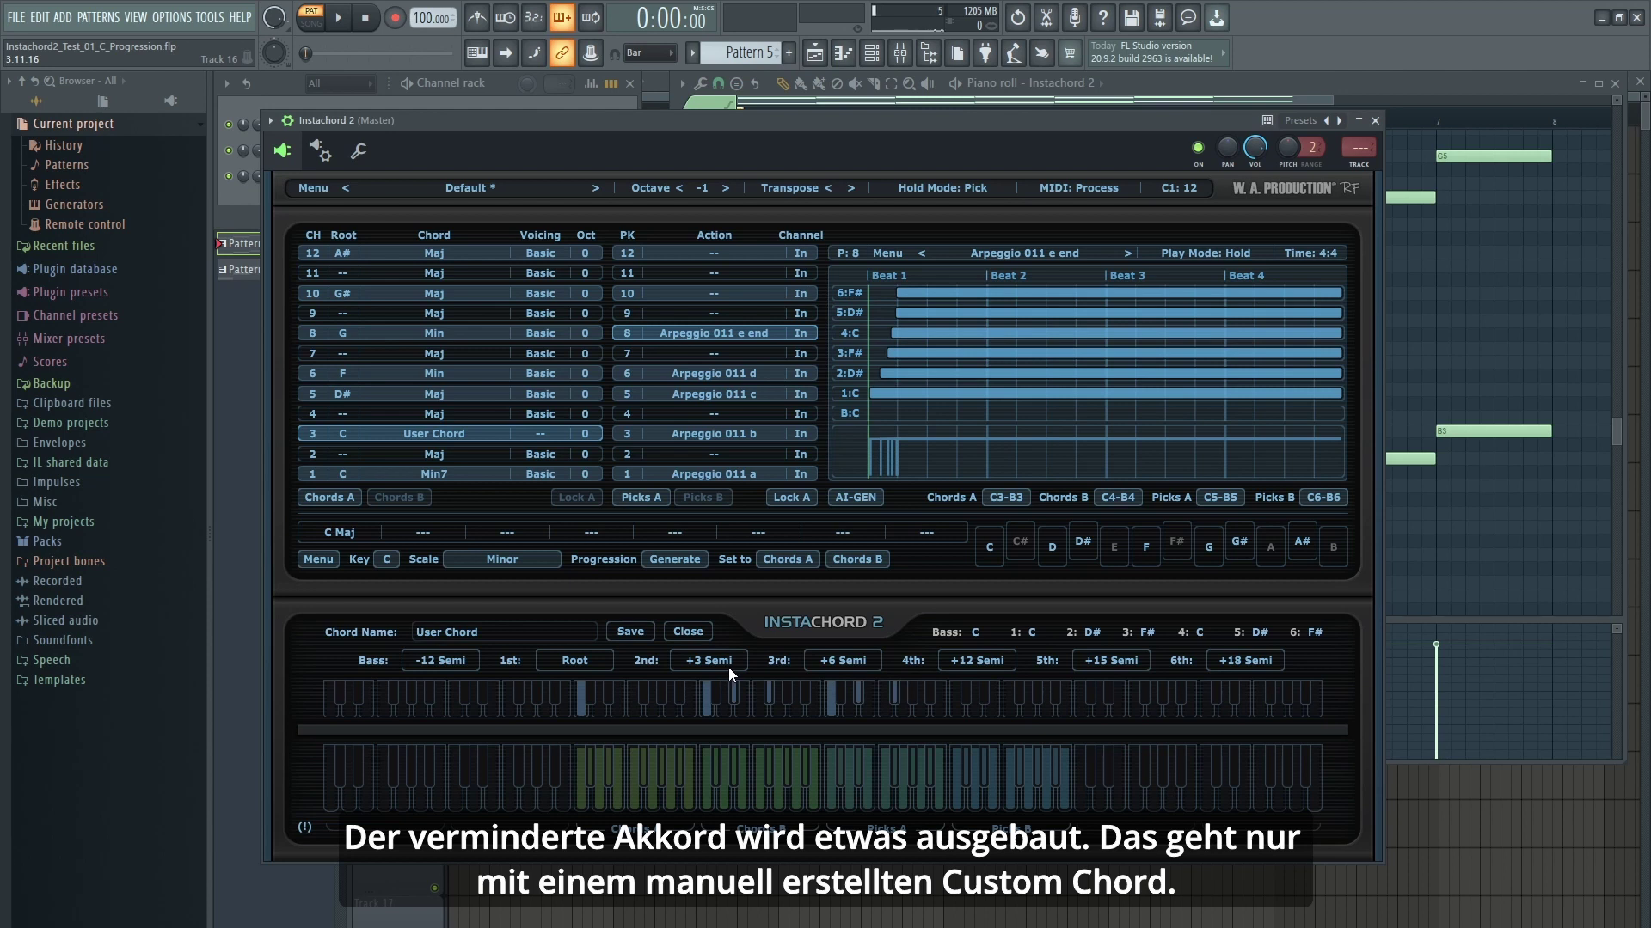
pyautogui.click(969, 663)
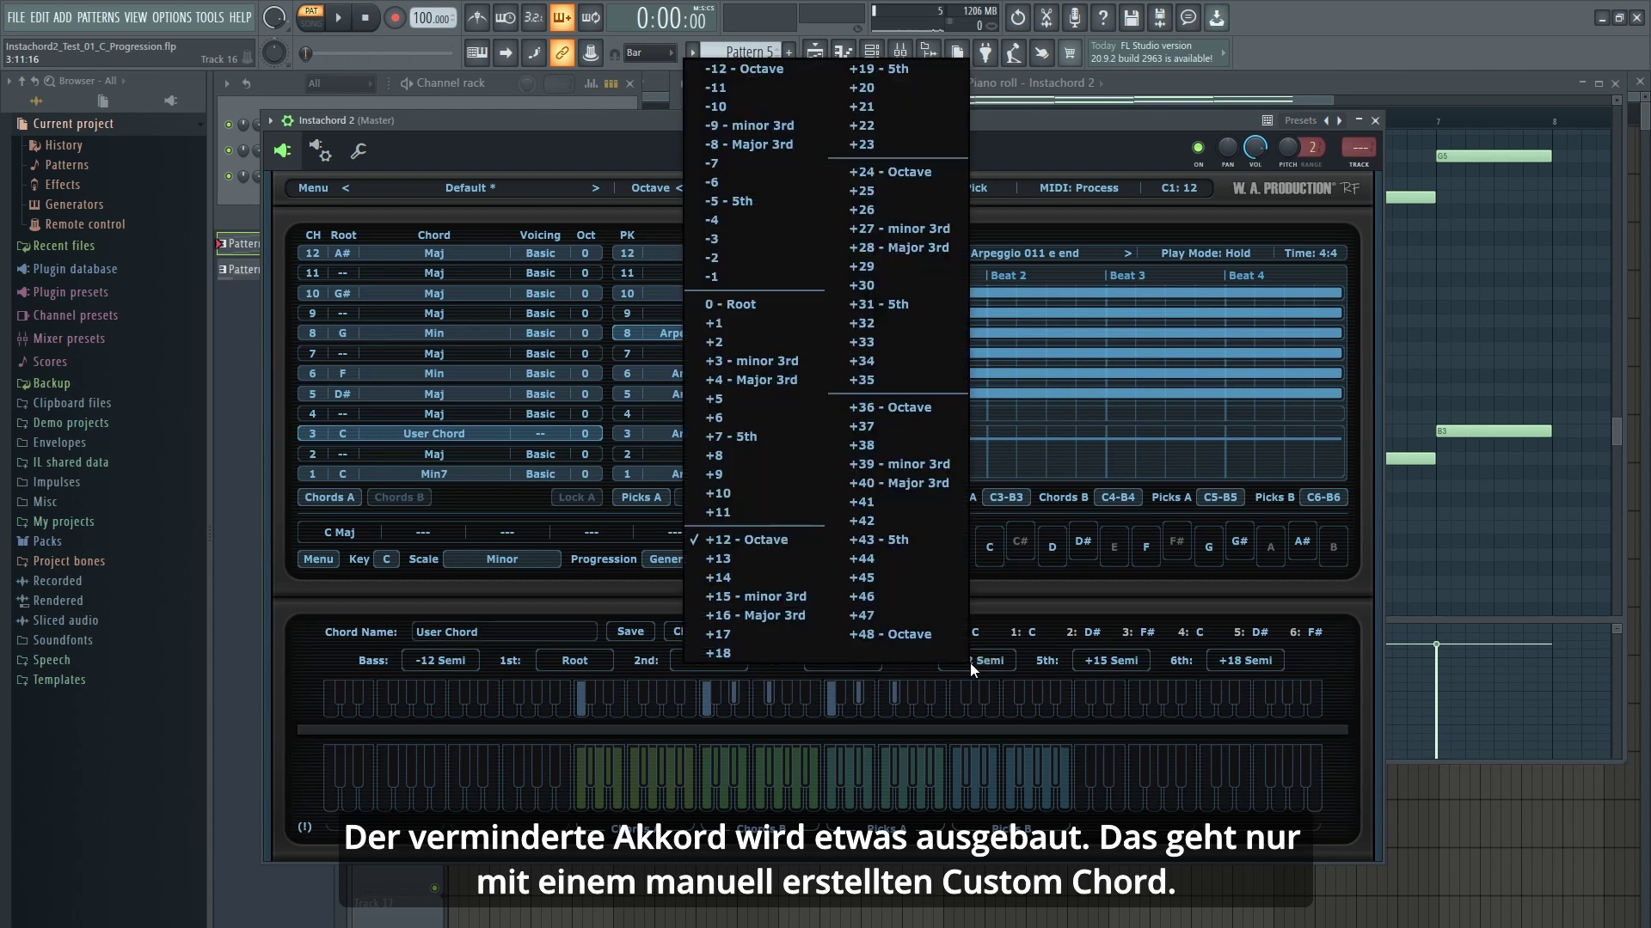
pyautogui.click(751, 494)
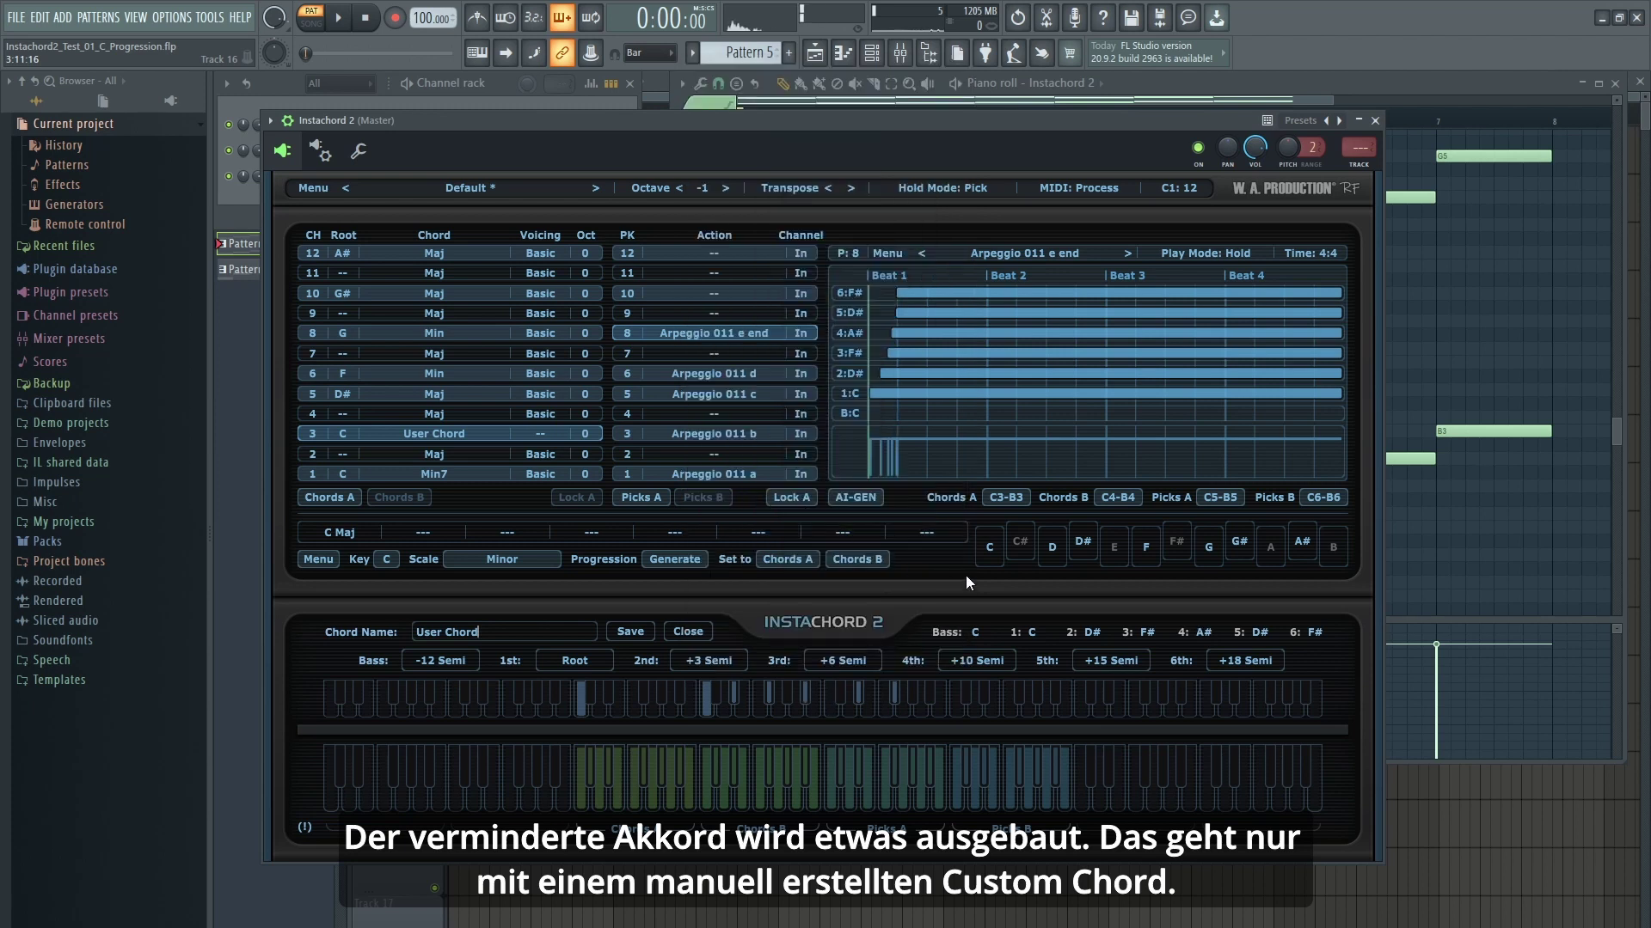
pyautogui.click(1114, 658)
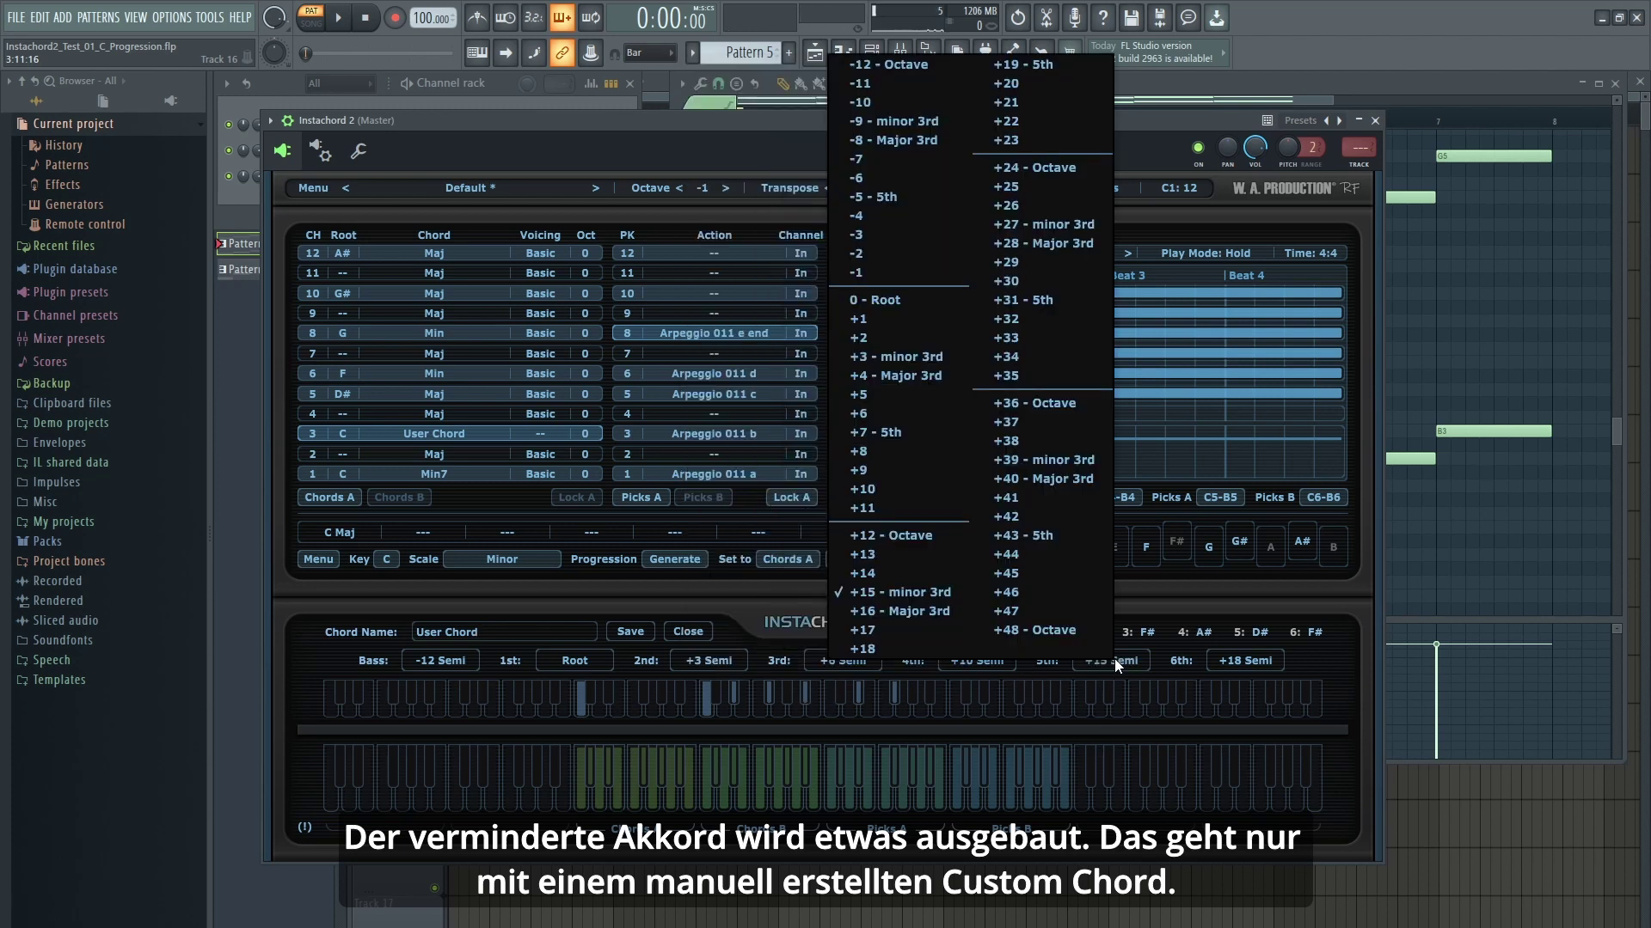
pyautogui.click(937, 594)
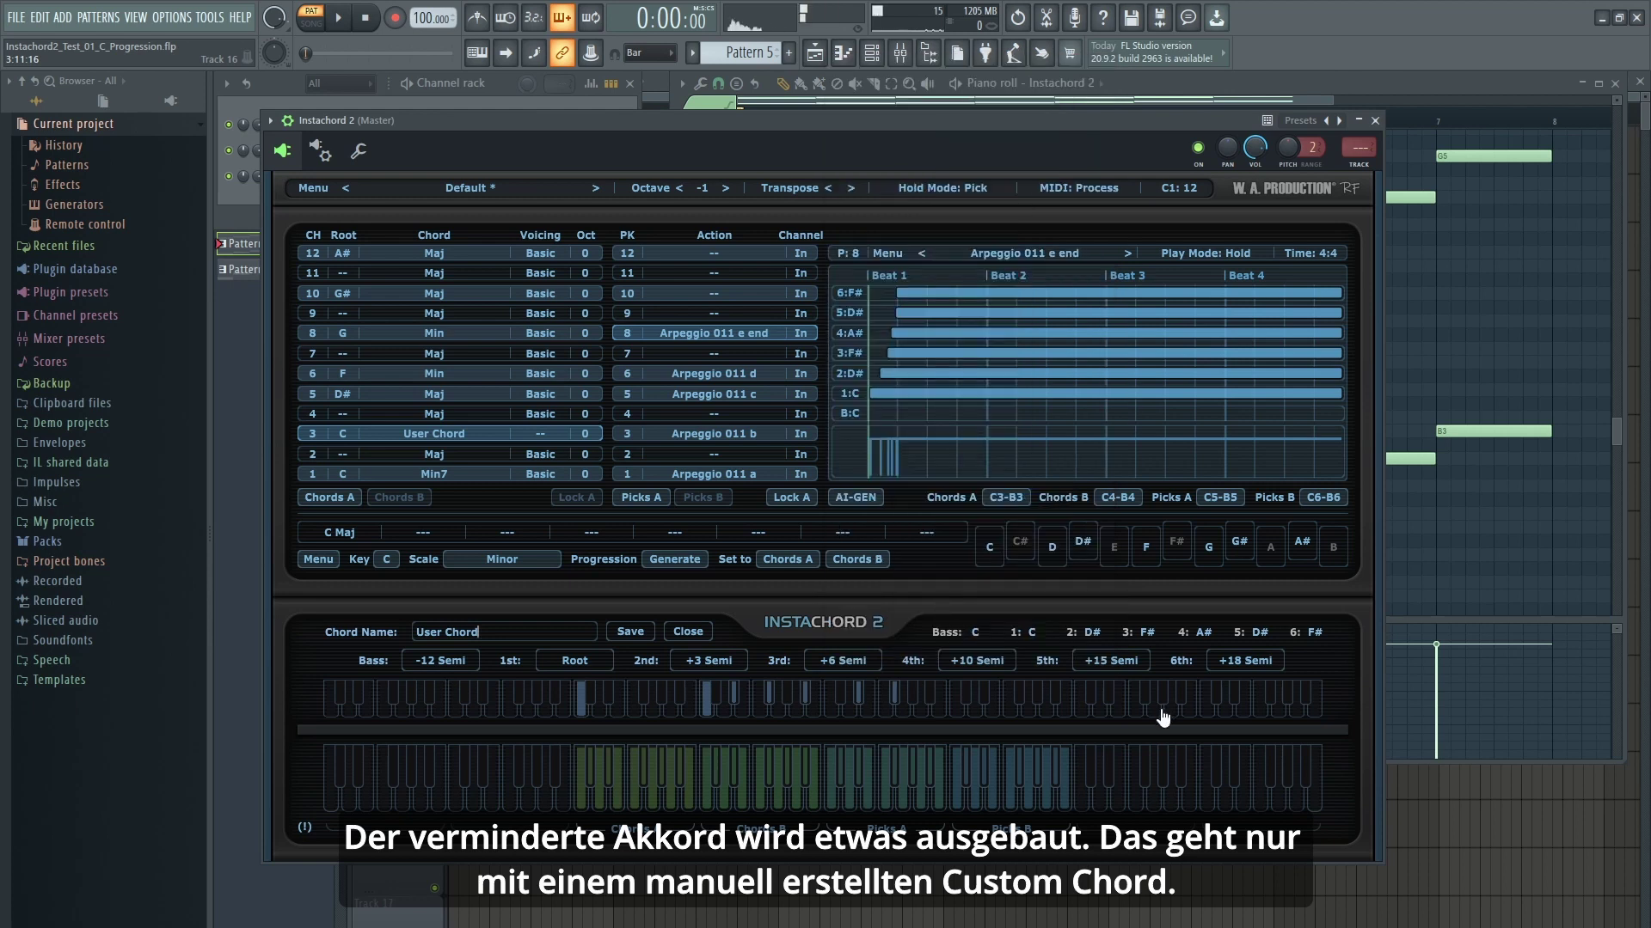
pyautogui.click(1240, 662)
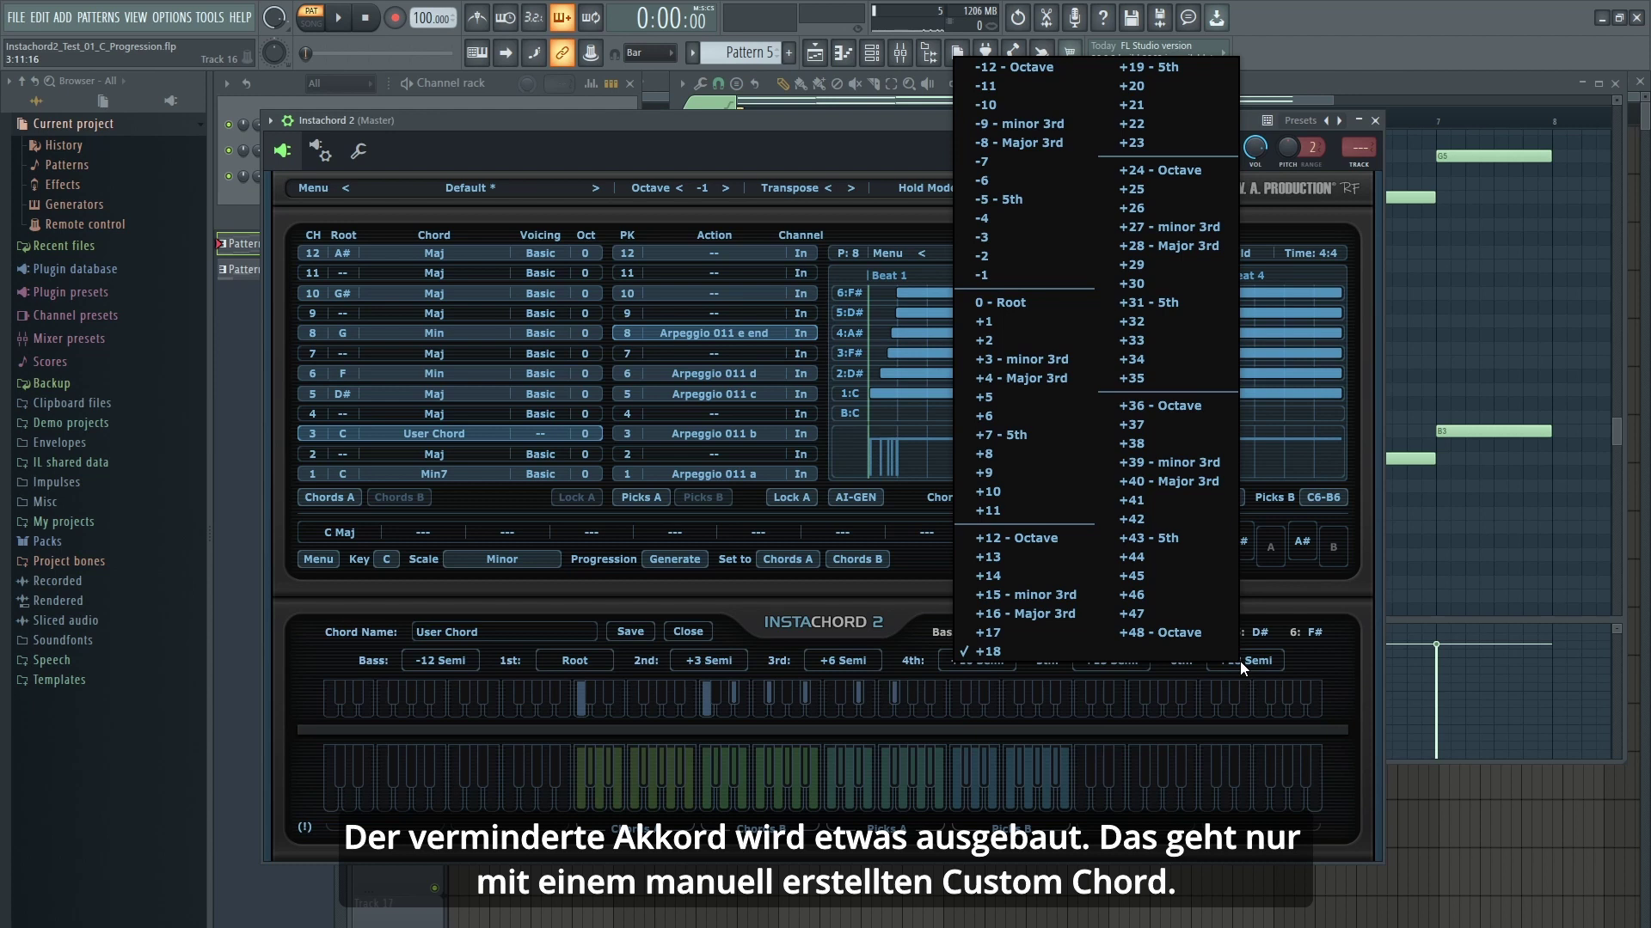
pyautogui.click(1153, 127)
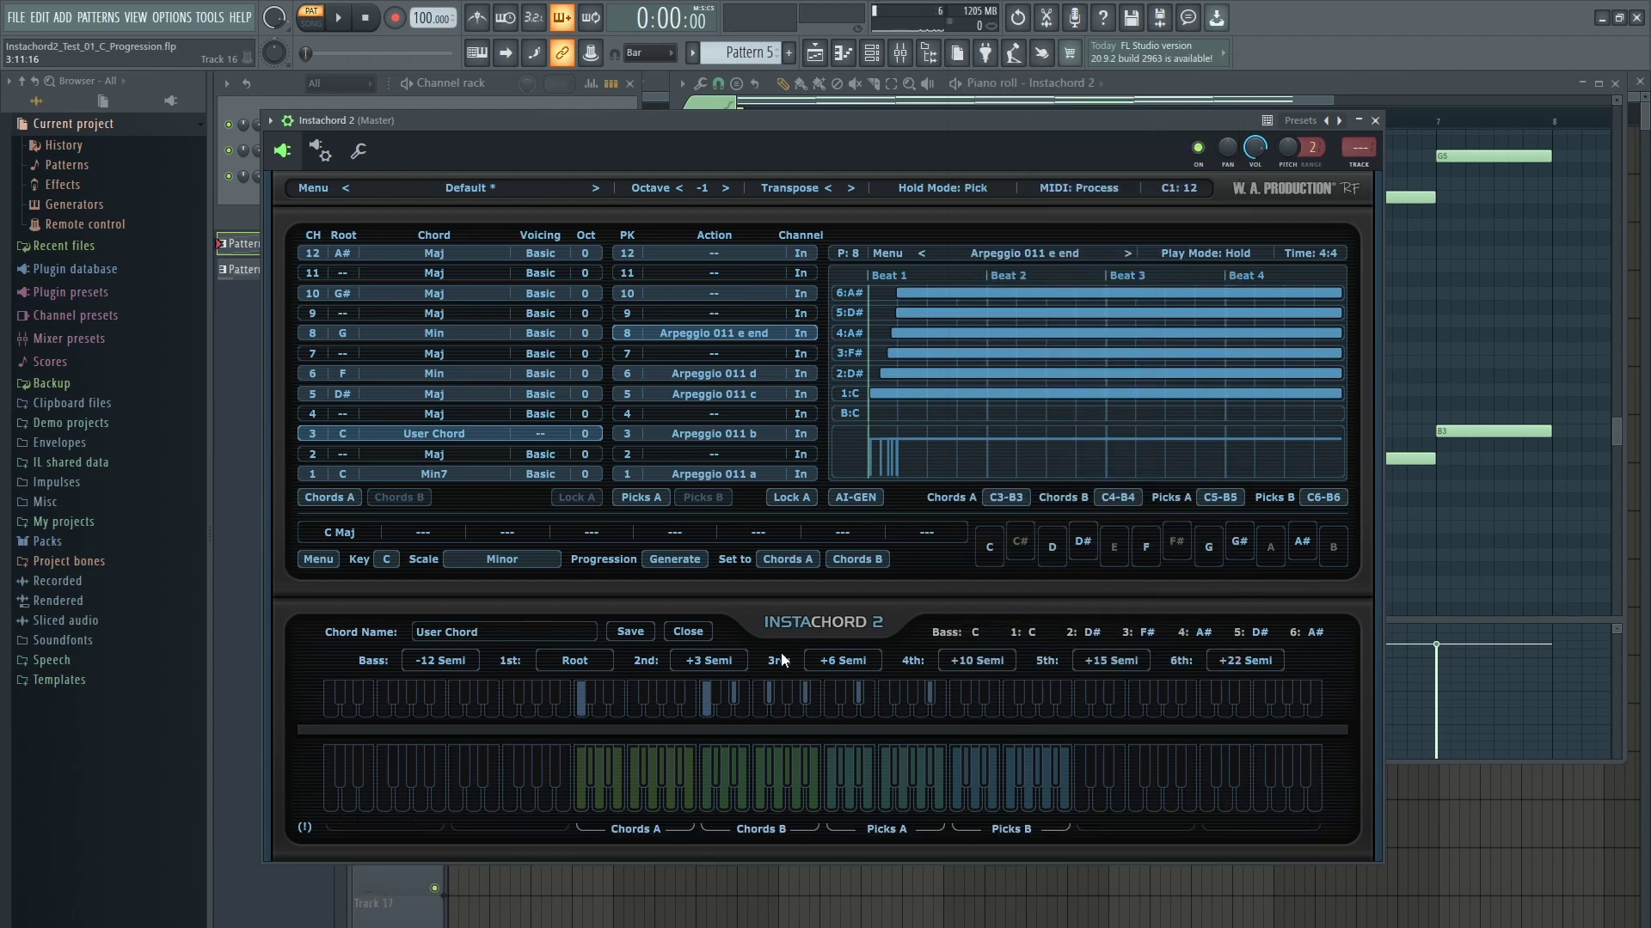
pyautogui.click(631, 332)
# Name the custom chord Minb5#7#13 and save it
pyautogui.moveTo(482, 632); pyautogui.dragTo(375, 637)
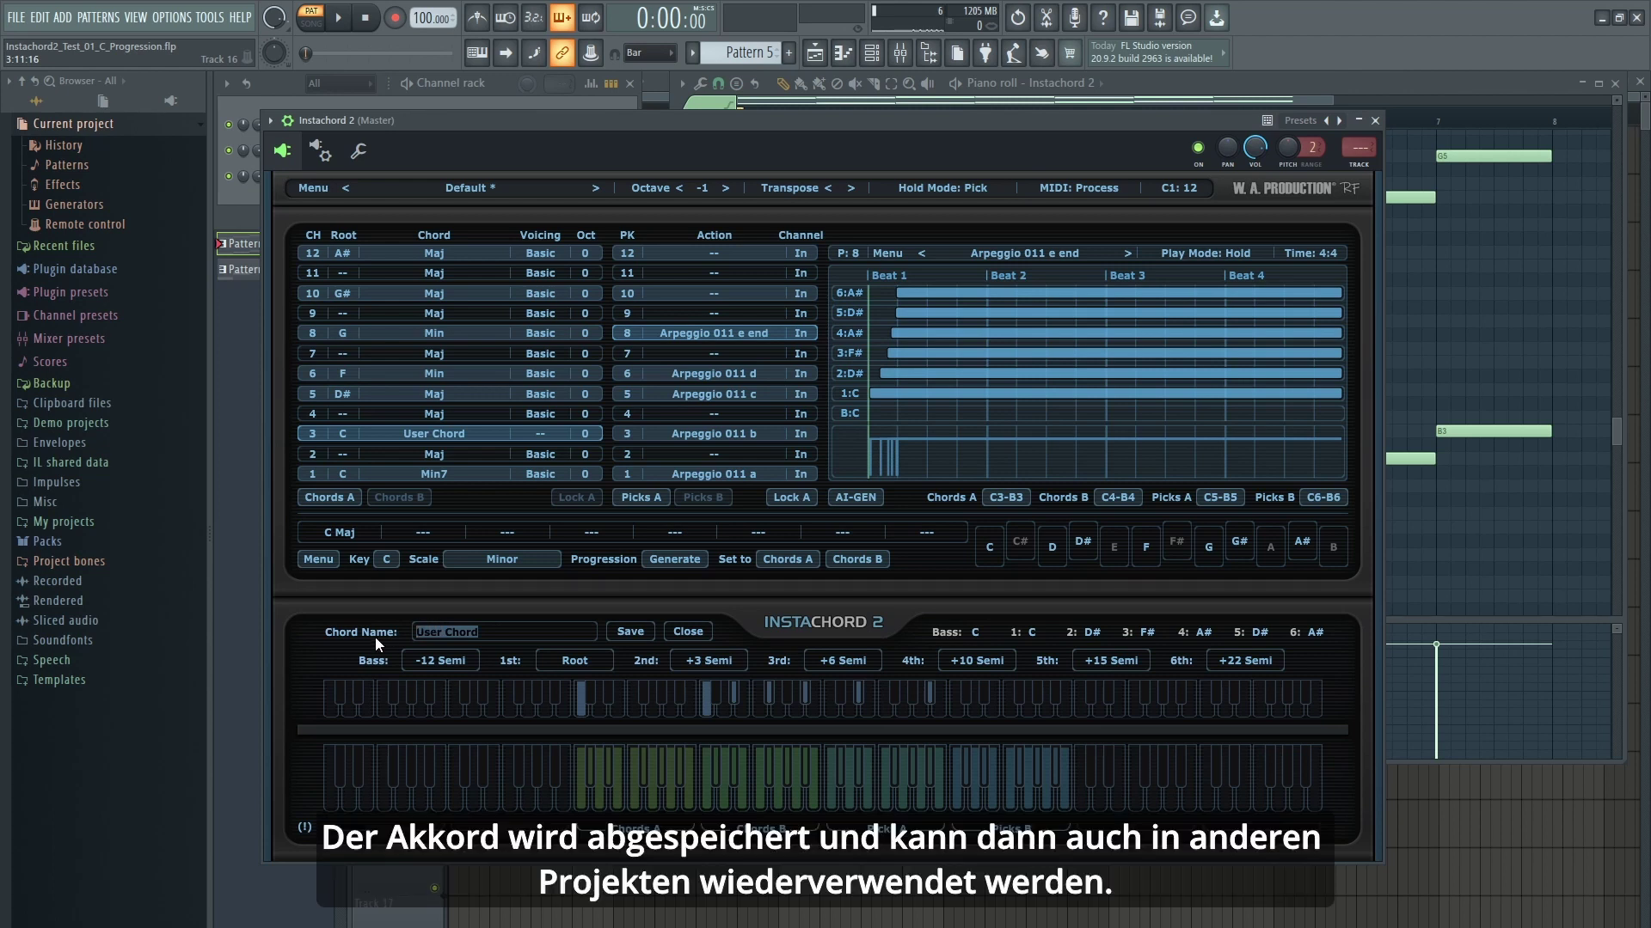
pyautogui.write("Minb5'7#13")
pyautogui.click(456, 632)
pyautogui.write('#')
pyautogui.click(631, 633)
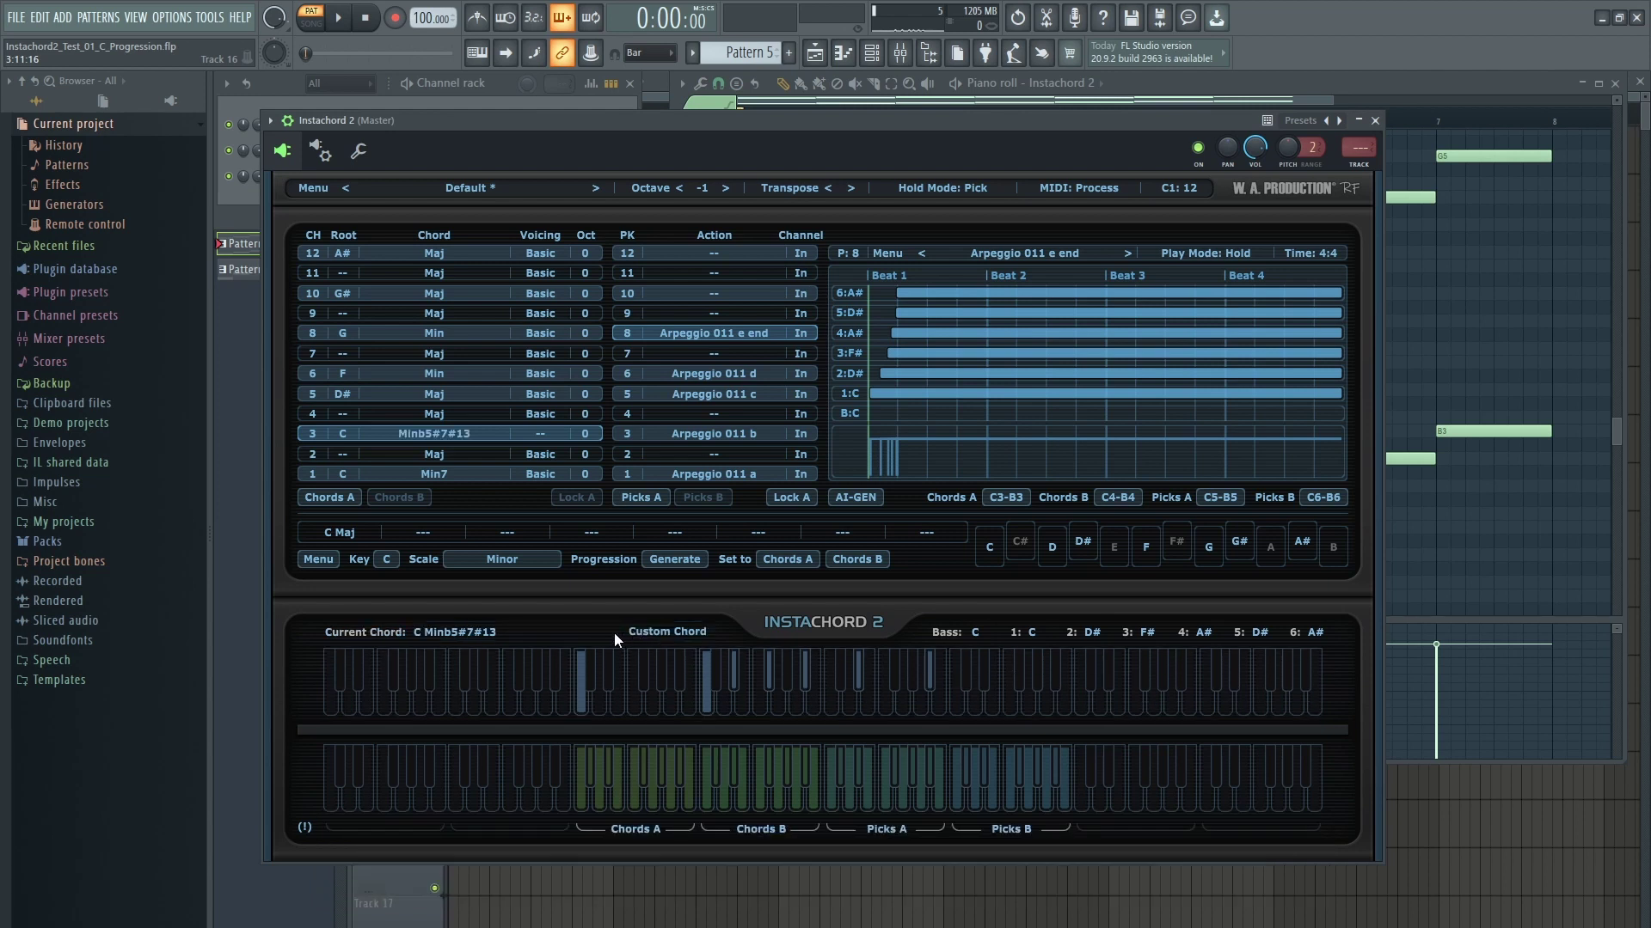
# Change chord 5 (root D#) to Major 11th and chord 6 (root F) to Minor 9th
pyautogui.click(436, 392)
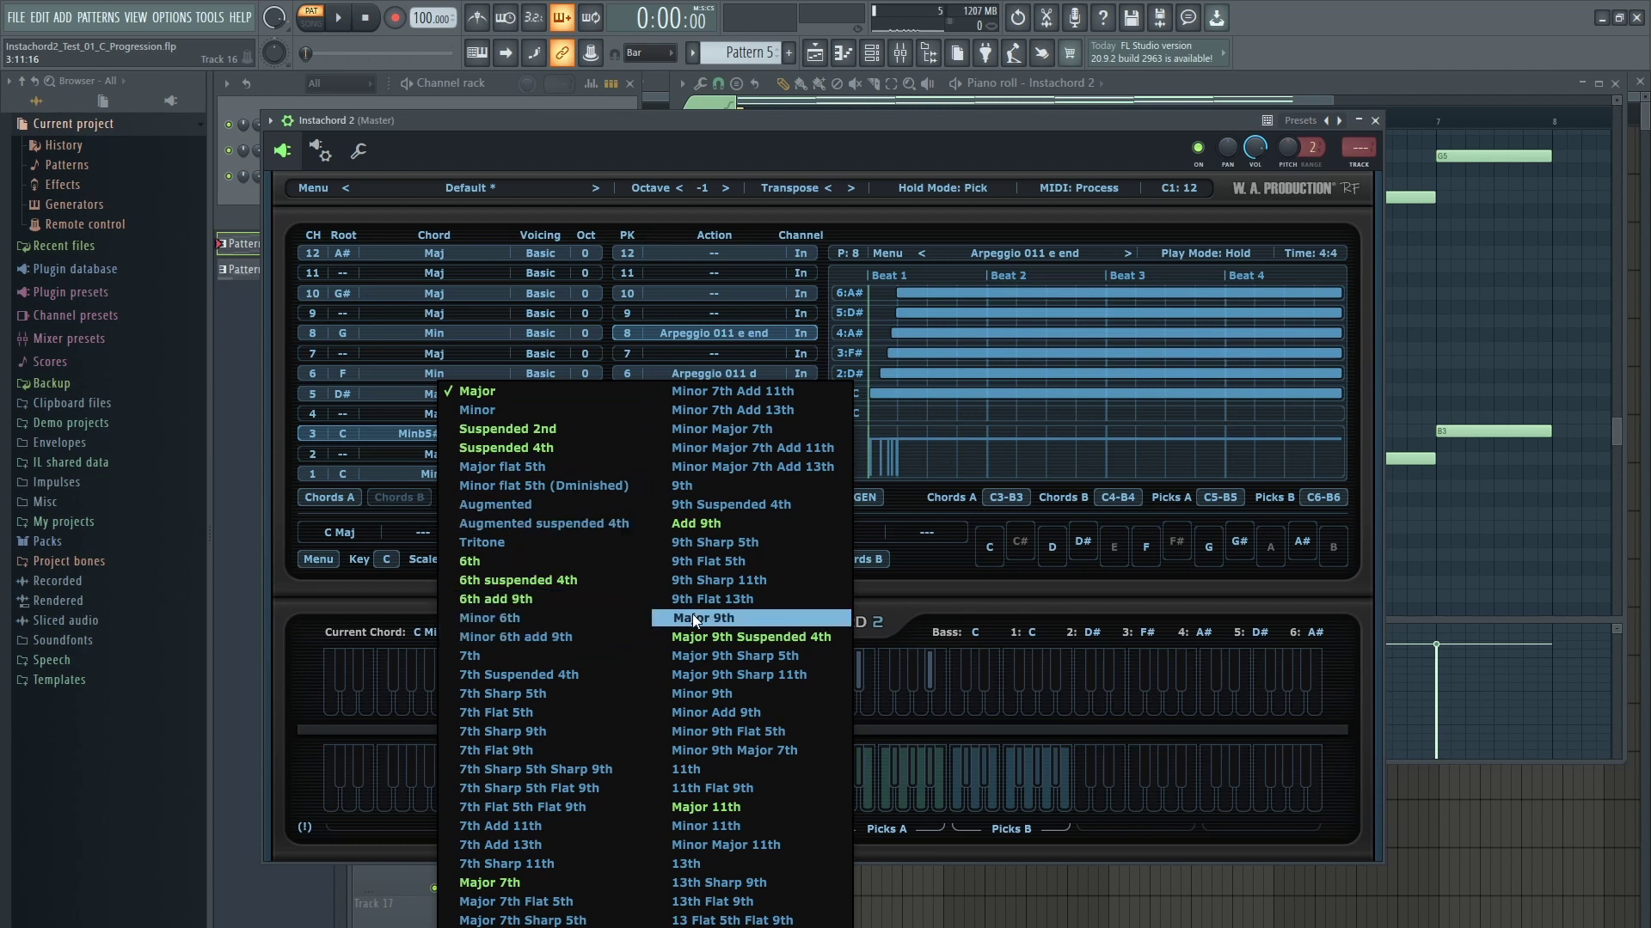
pyautogui.click(706, 806)
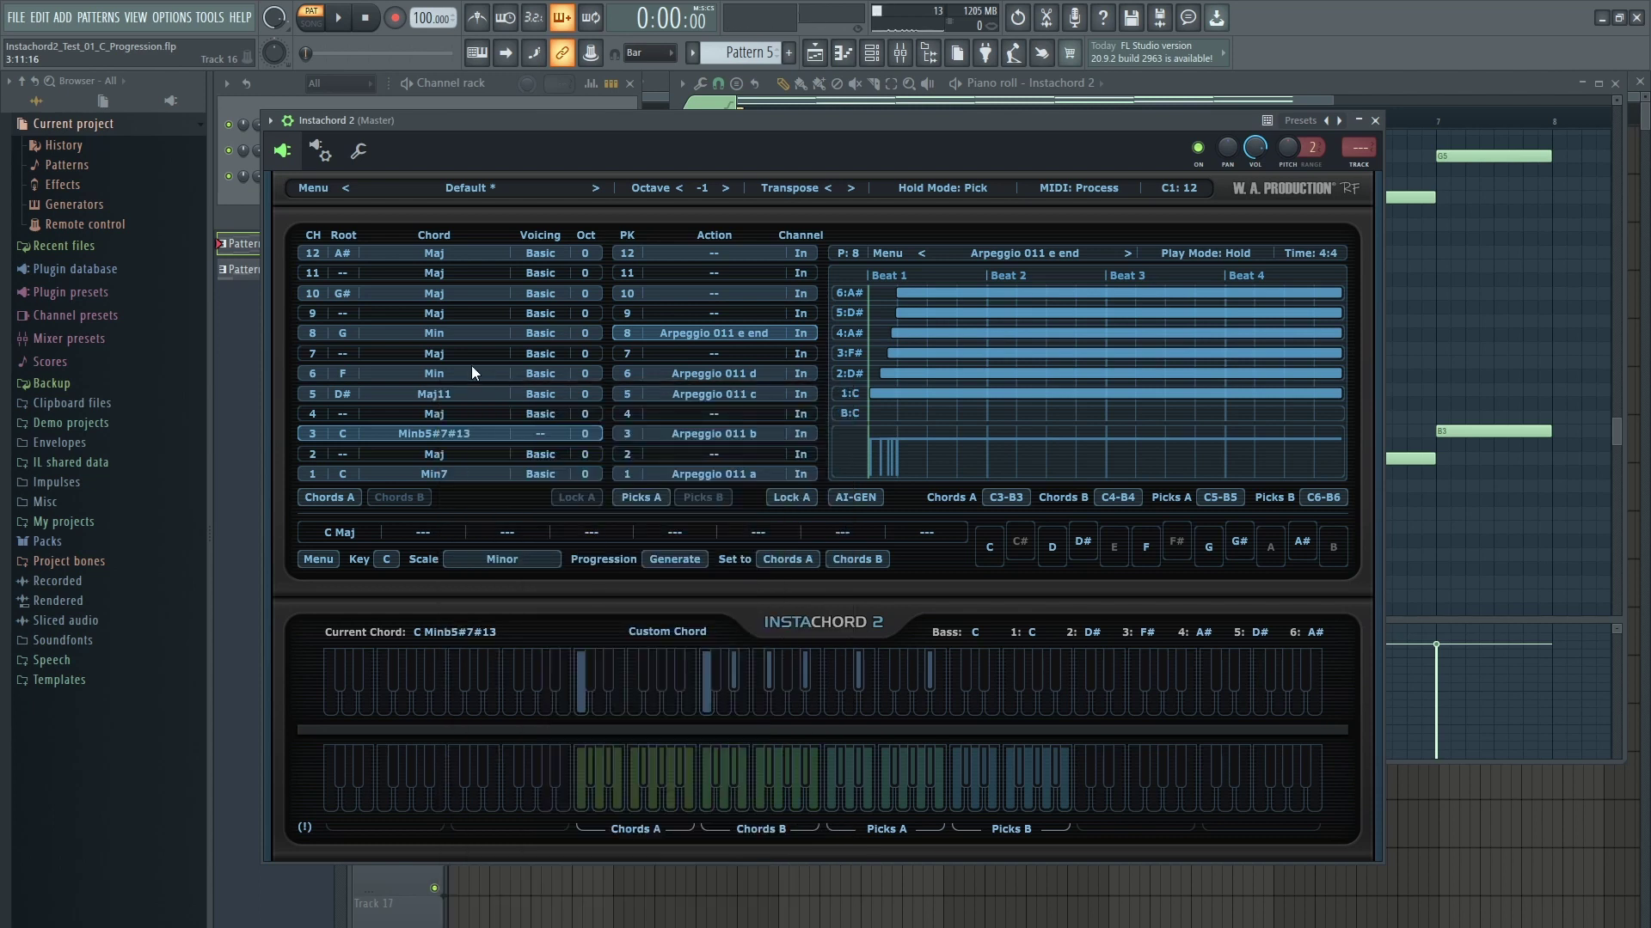
pyautogui.click(432, 372)
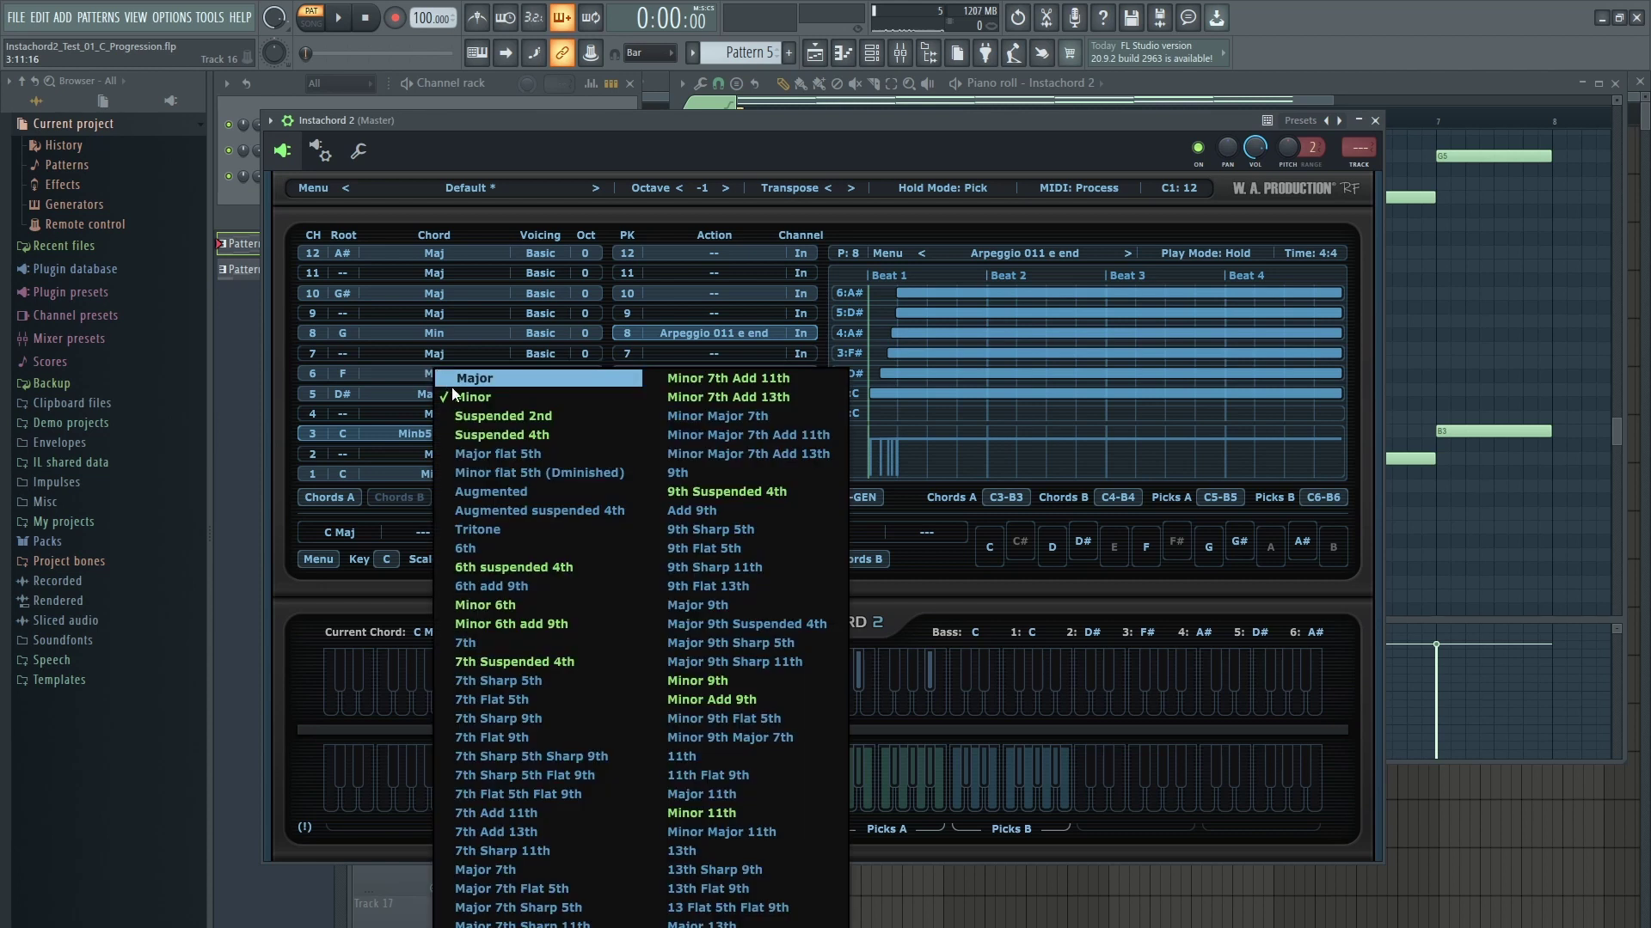
pyautogui.click(710, 686)
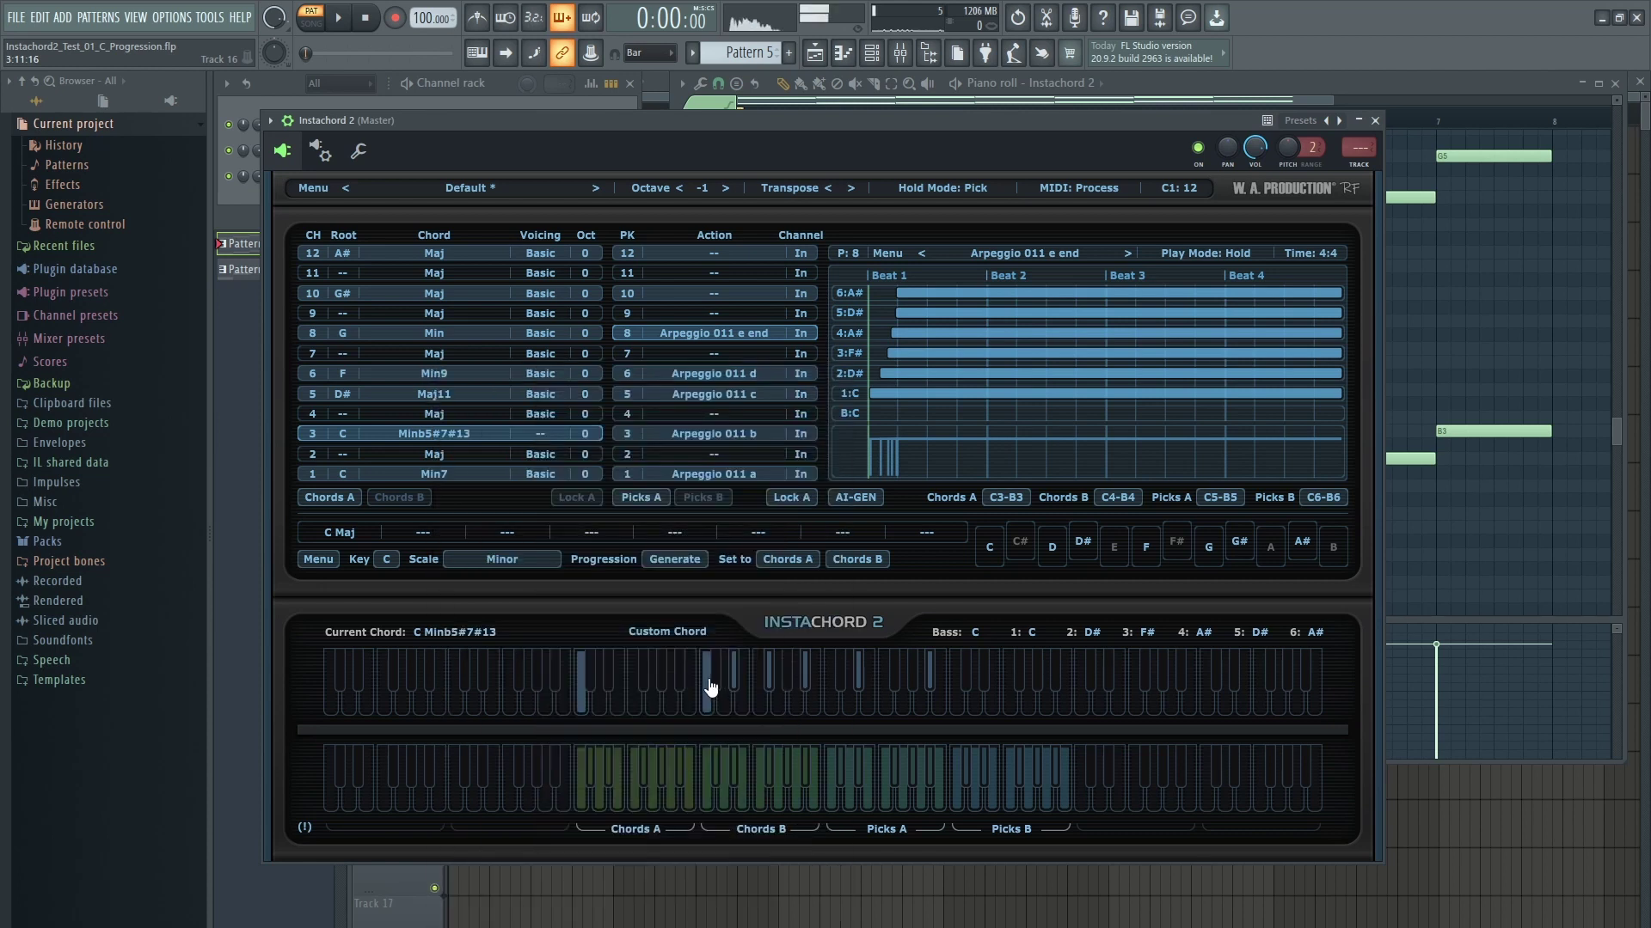
# Change chord 8 (root G) to Minor Major 7th Add 13th and chord 10 (root G#) to Major 9th Sharp 5th
pyautogui.click(436, 337)
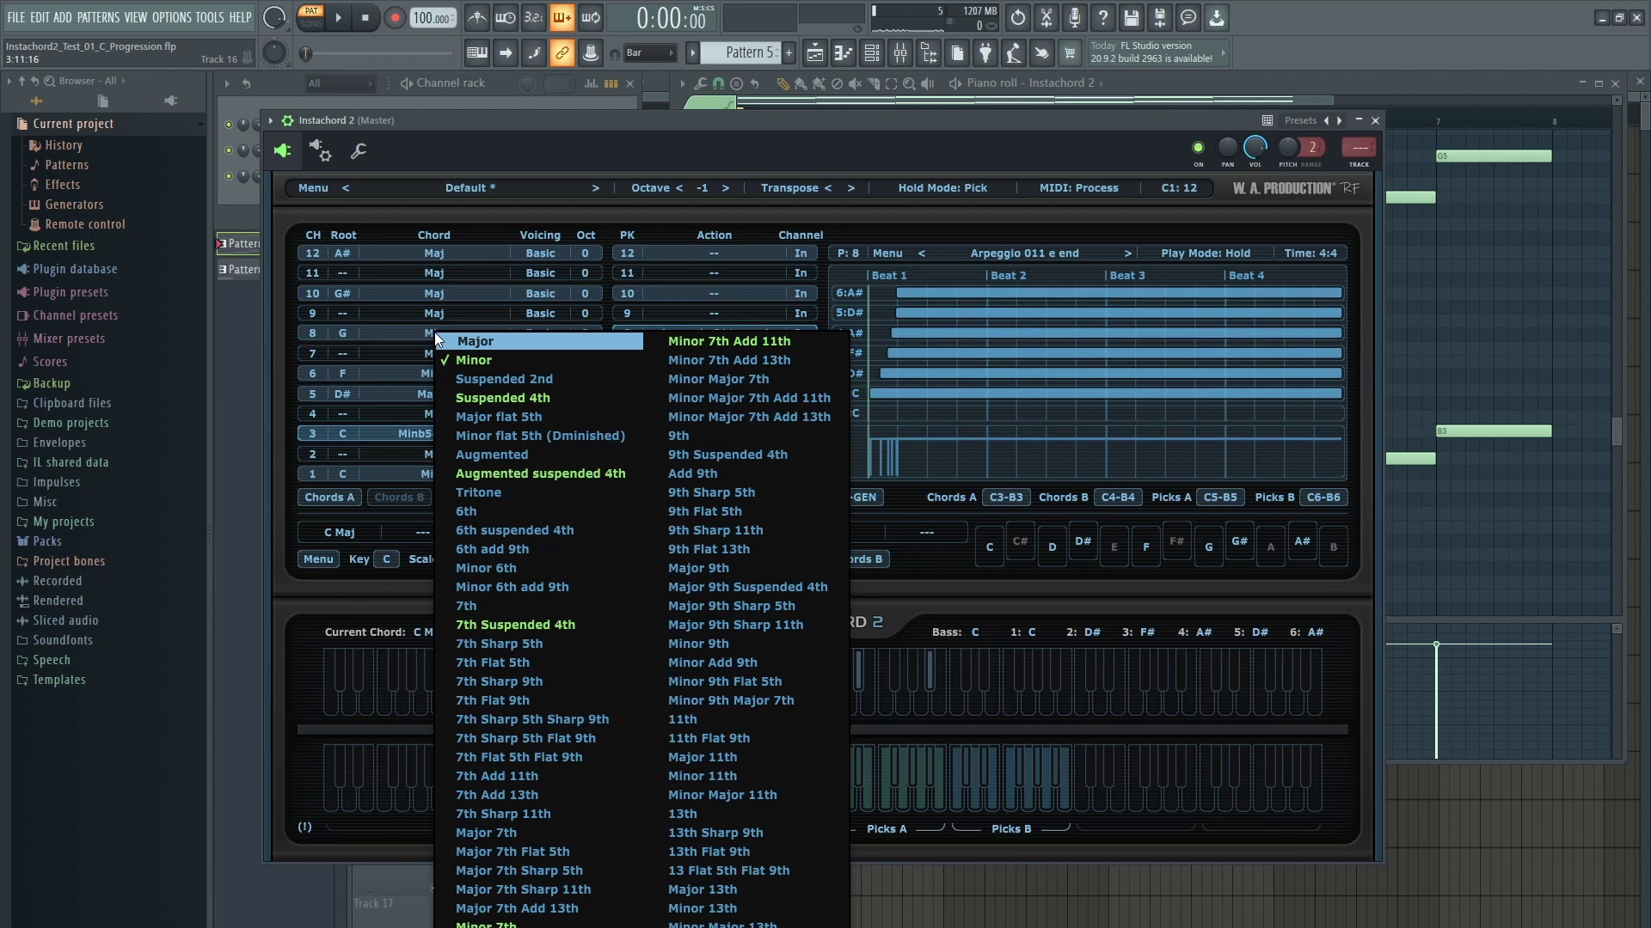
pyautogui.click(748, 420)
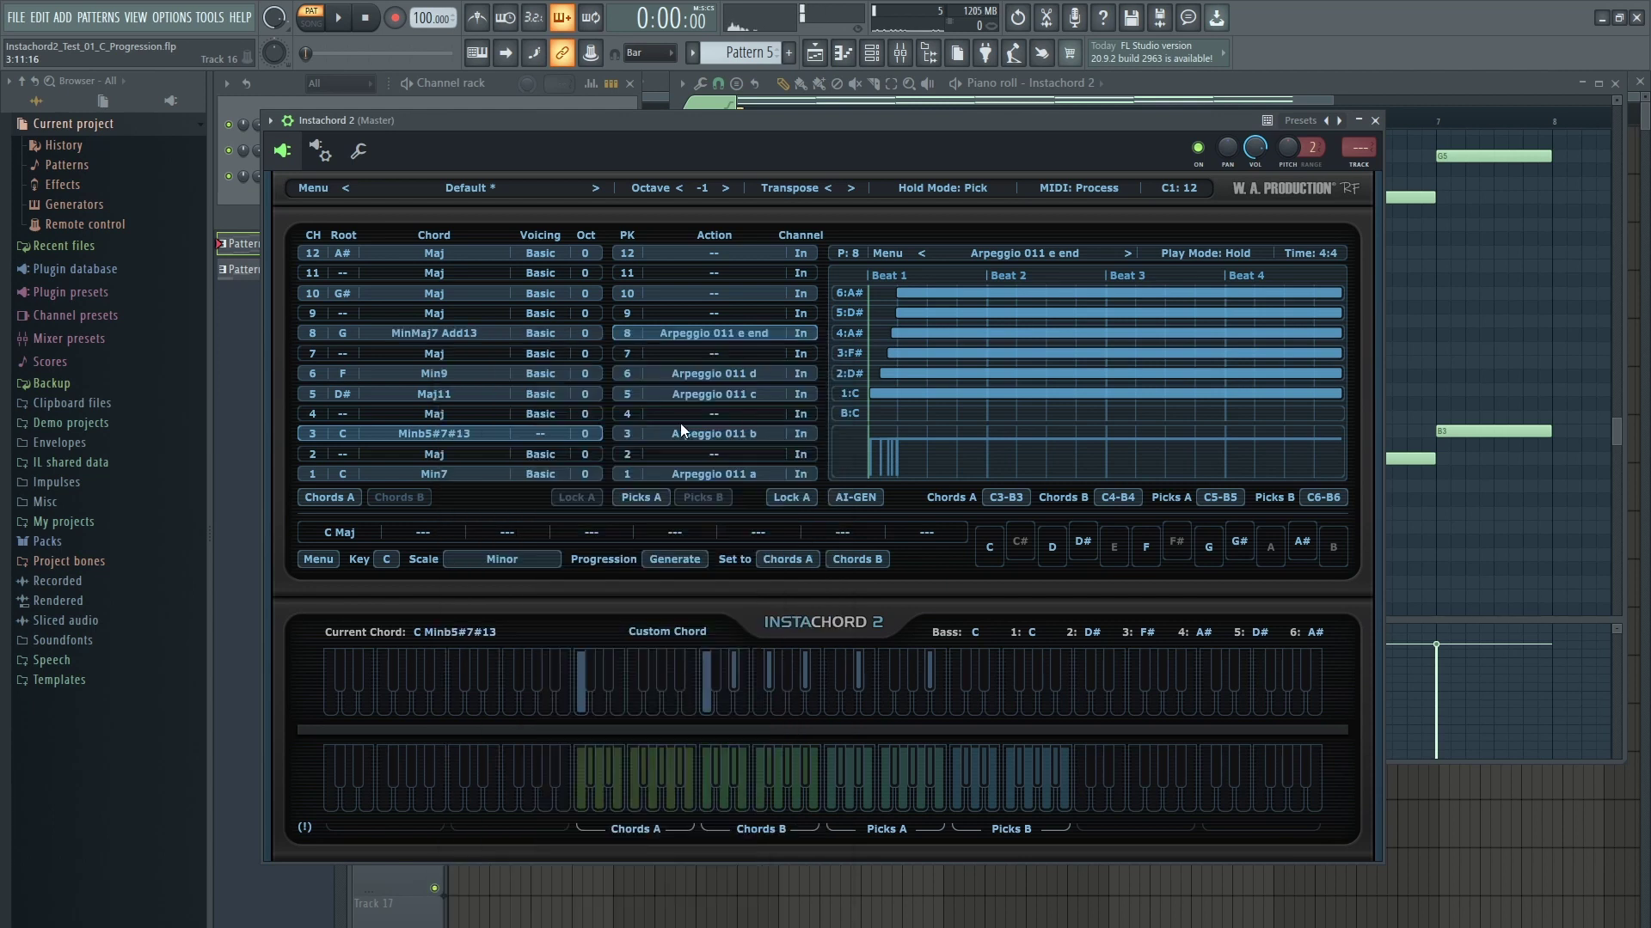
pyautogui.click(441, 293)
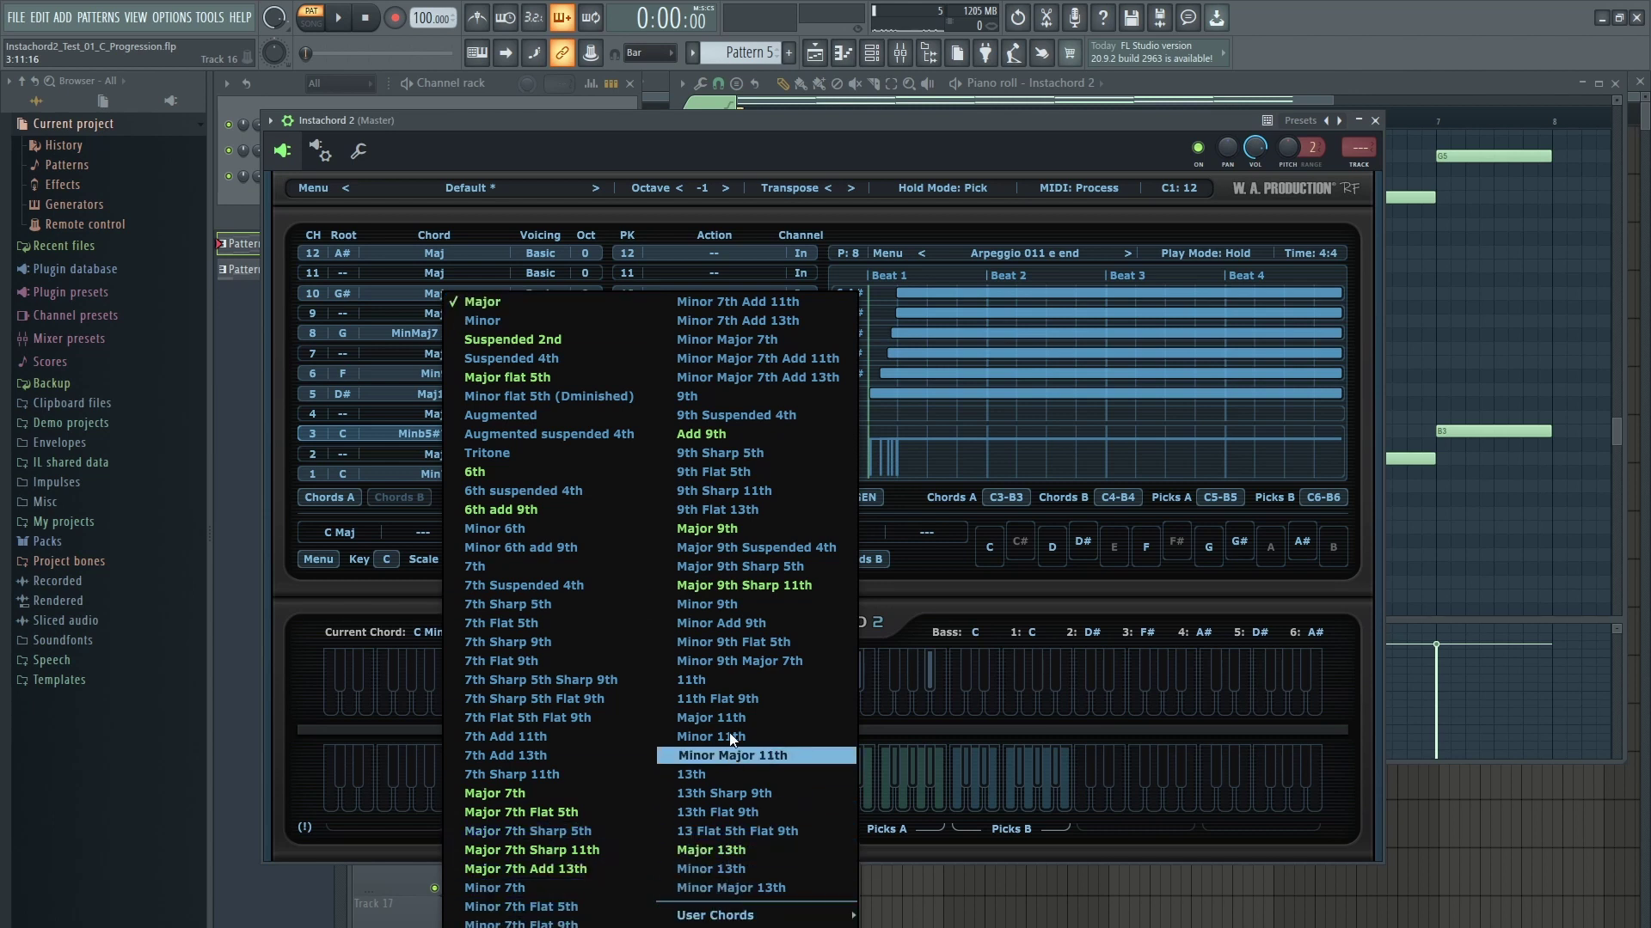
pyautogui.click(755, 567)
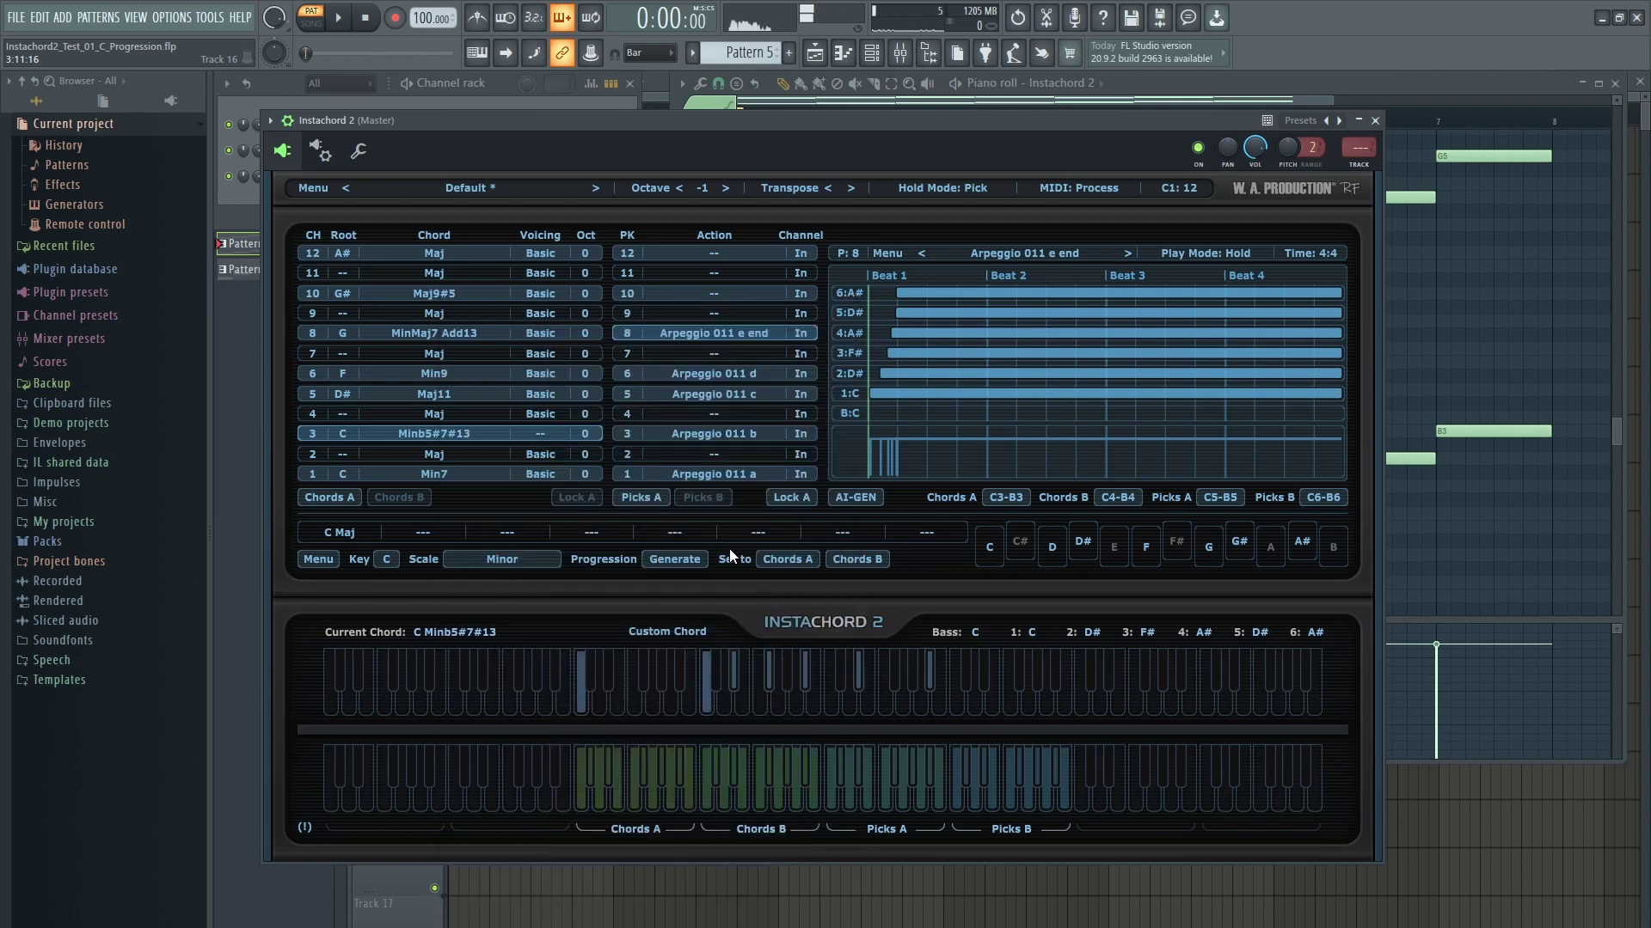
# Change chord 12 (root A#) to Major 13th and play the progression to audition the extended chords
pyautogui.click(438, 252)
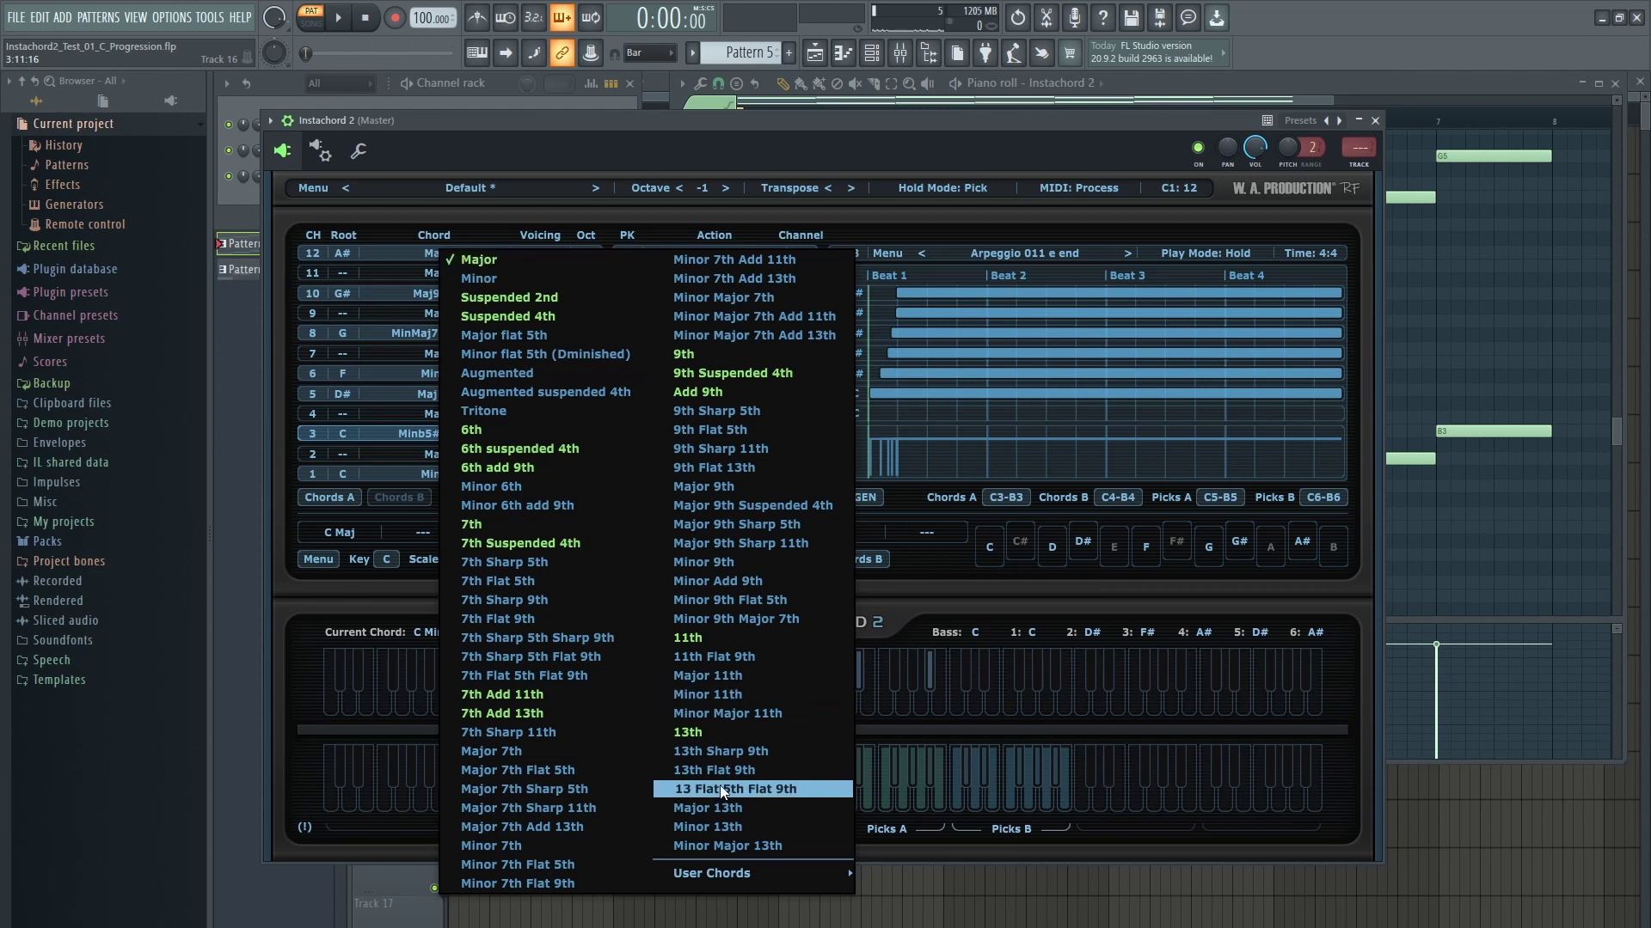
pyautogui.click(731, 808)
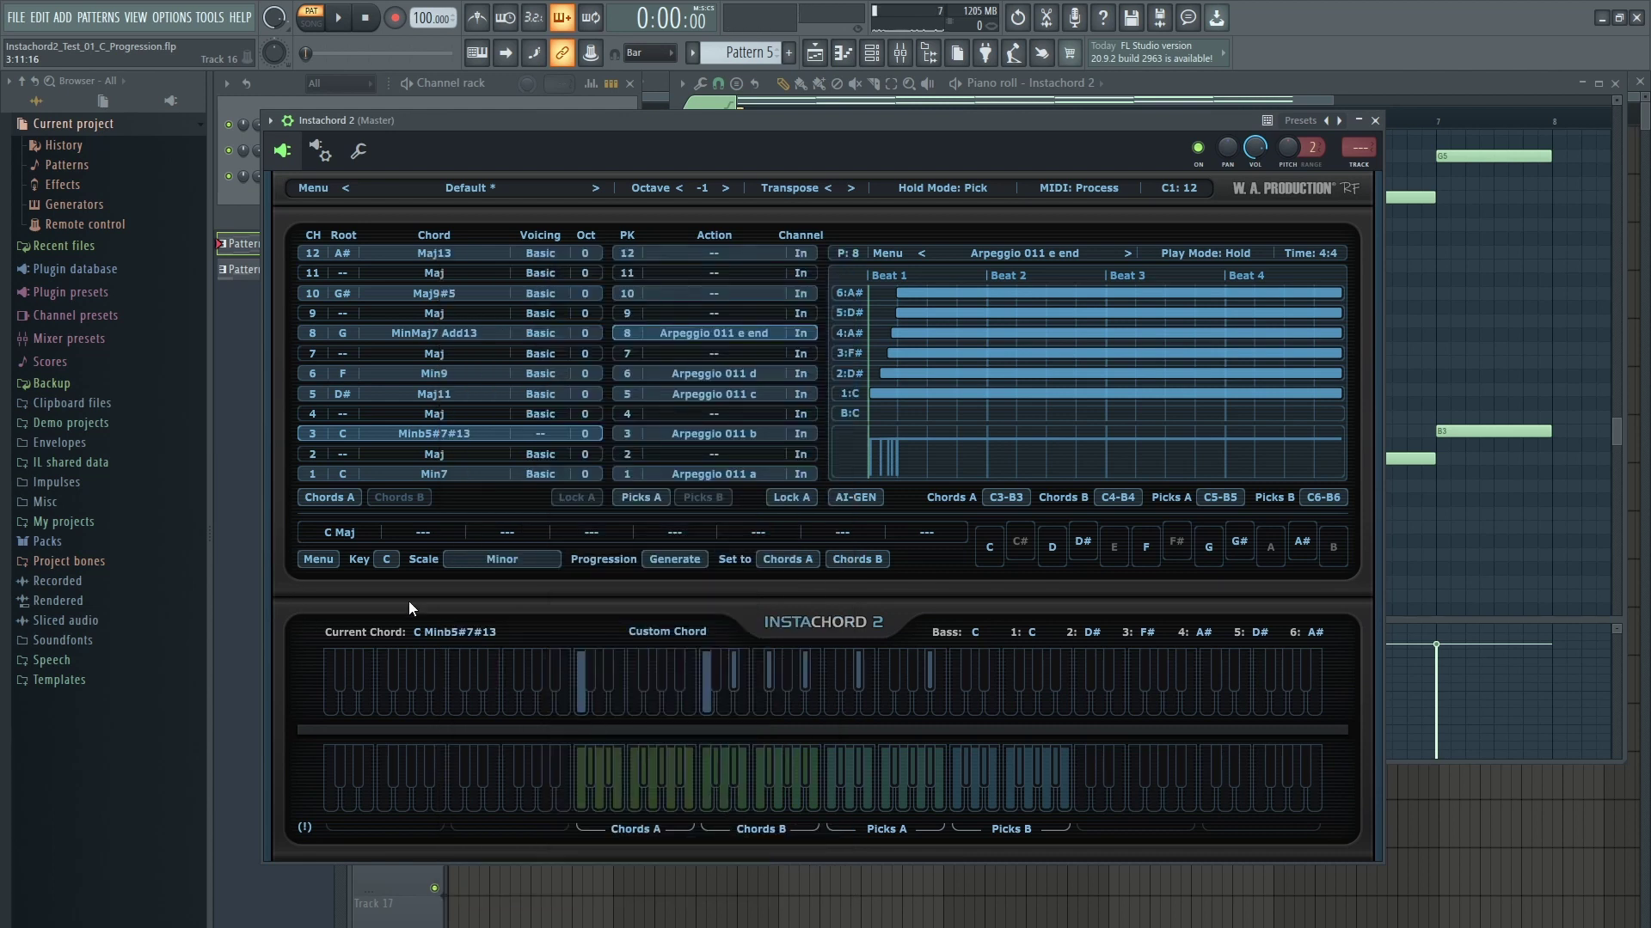
pyautogui.click(340, 19)
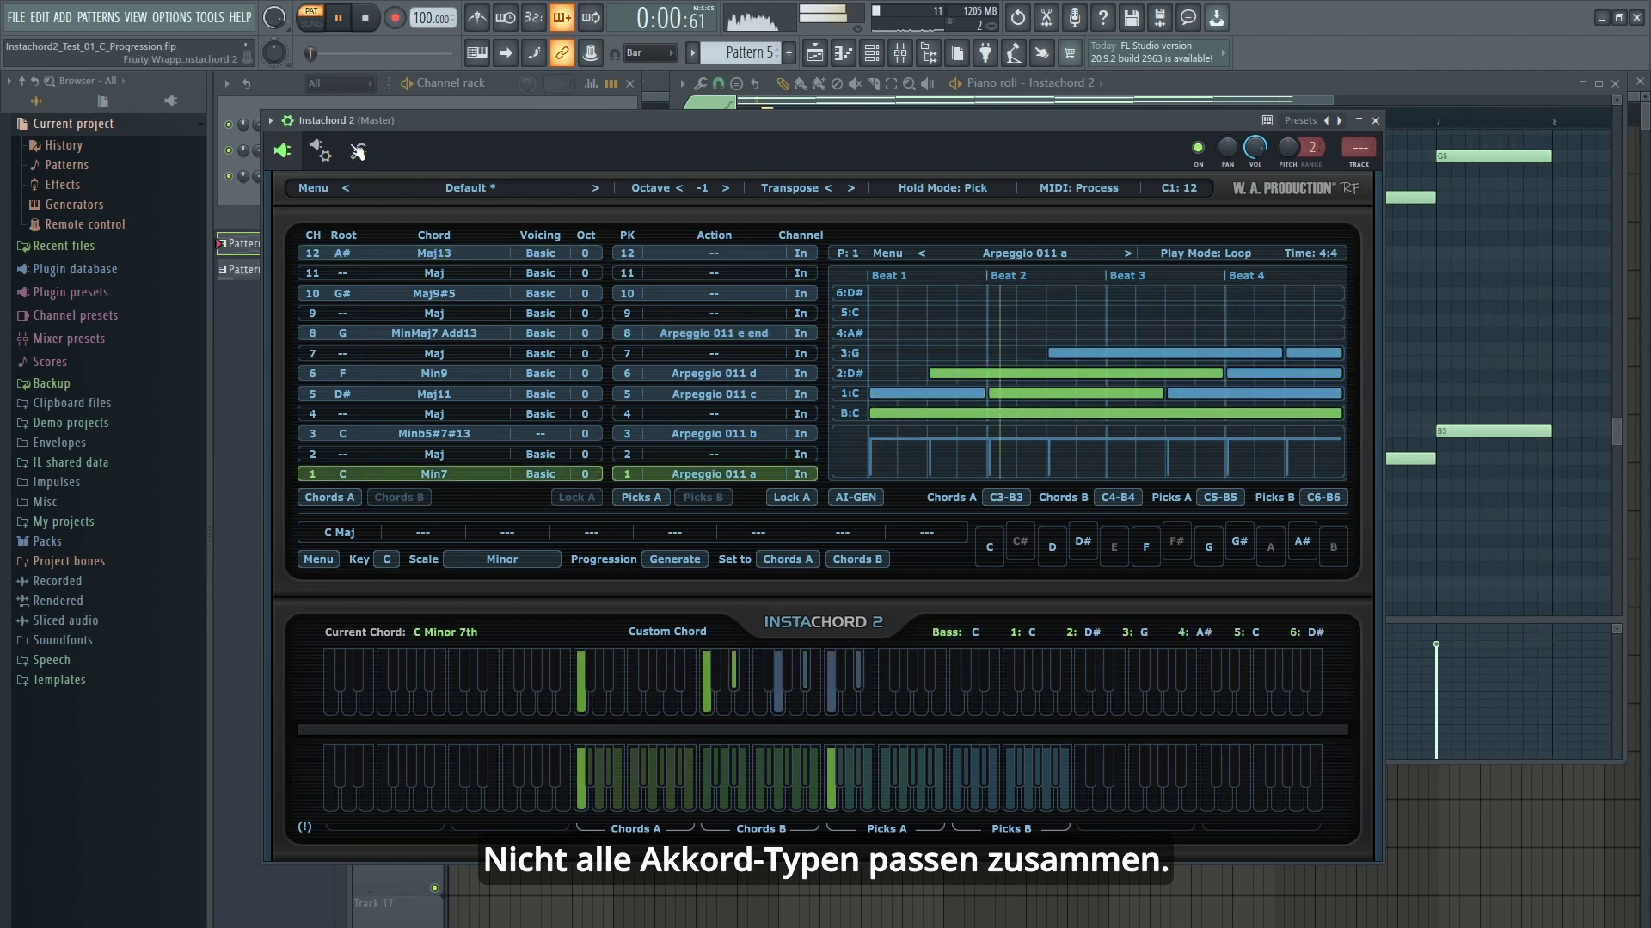
pyautogui.press('space')
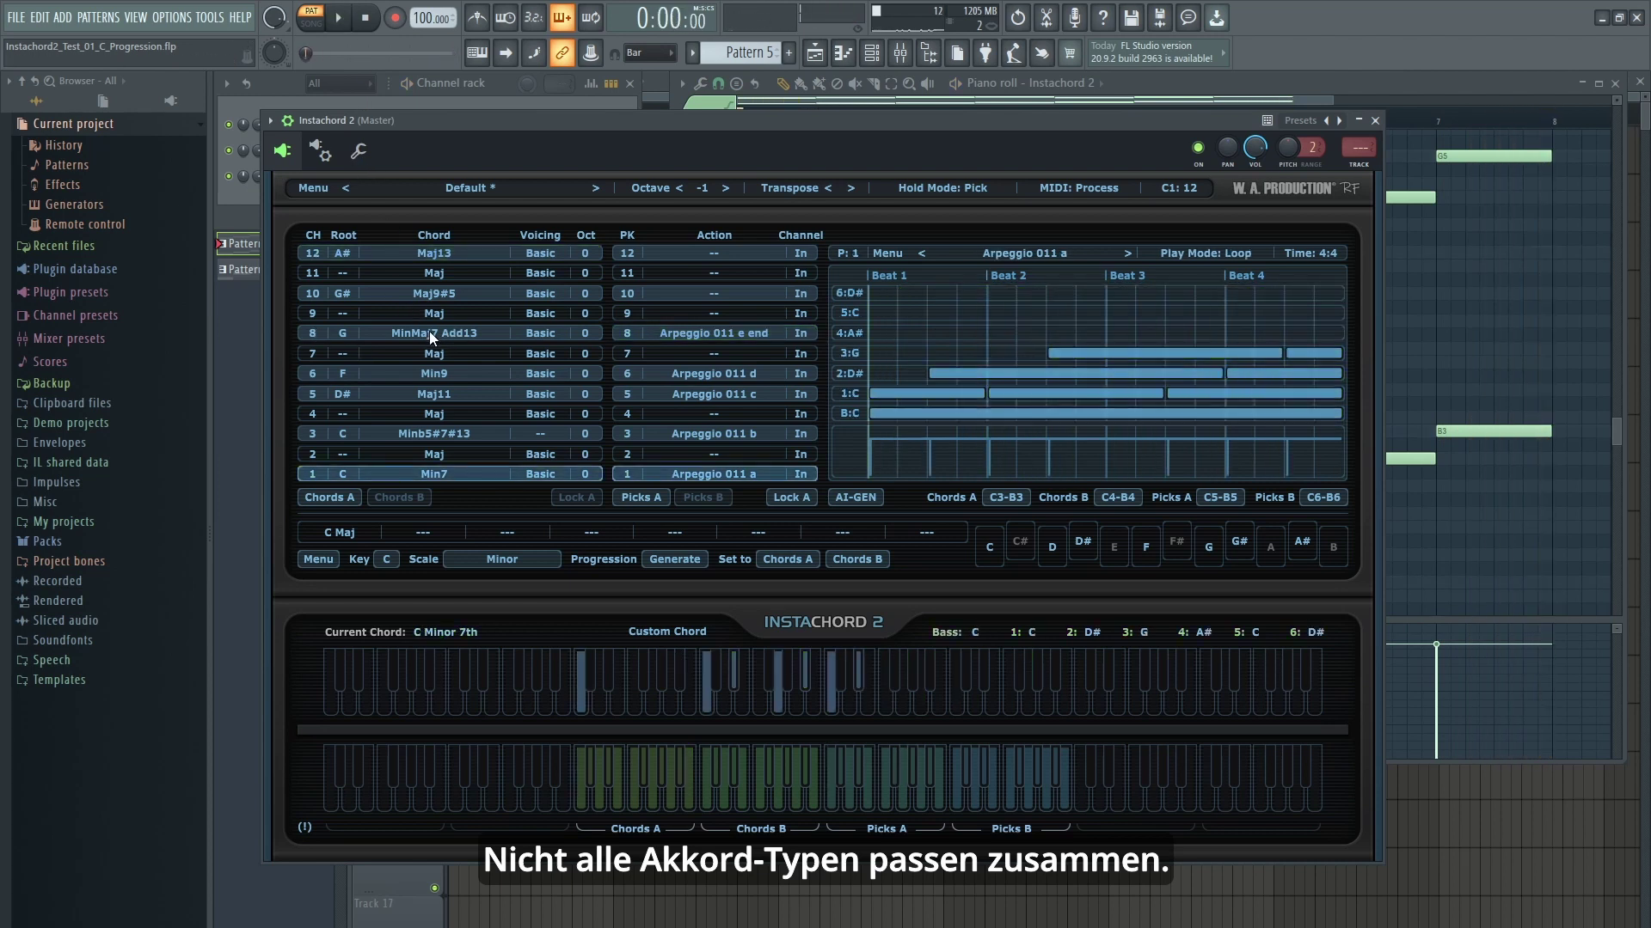
# Change chord 8 (root G) to Minor Major 13th and audition it with pick 8
pyautogui.click(430, 331)
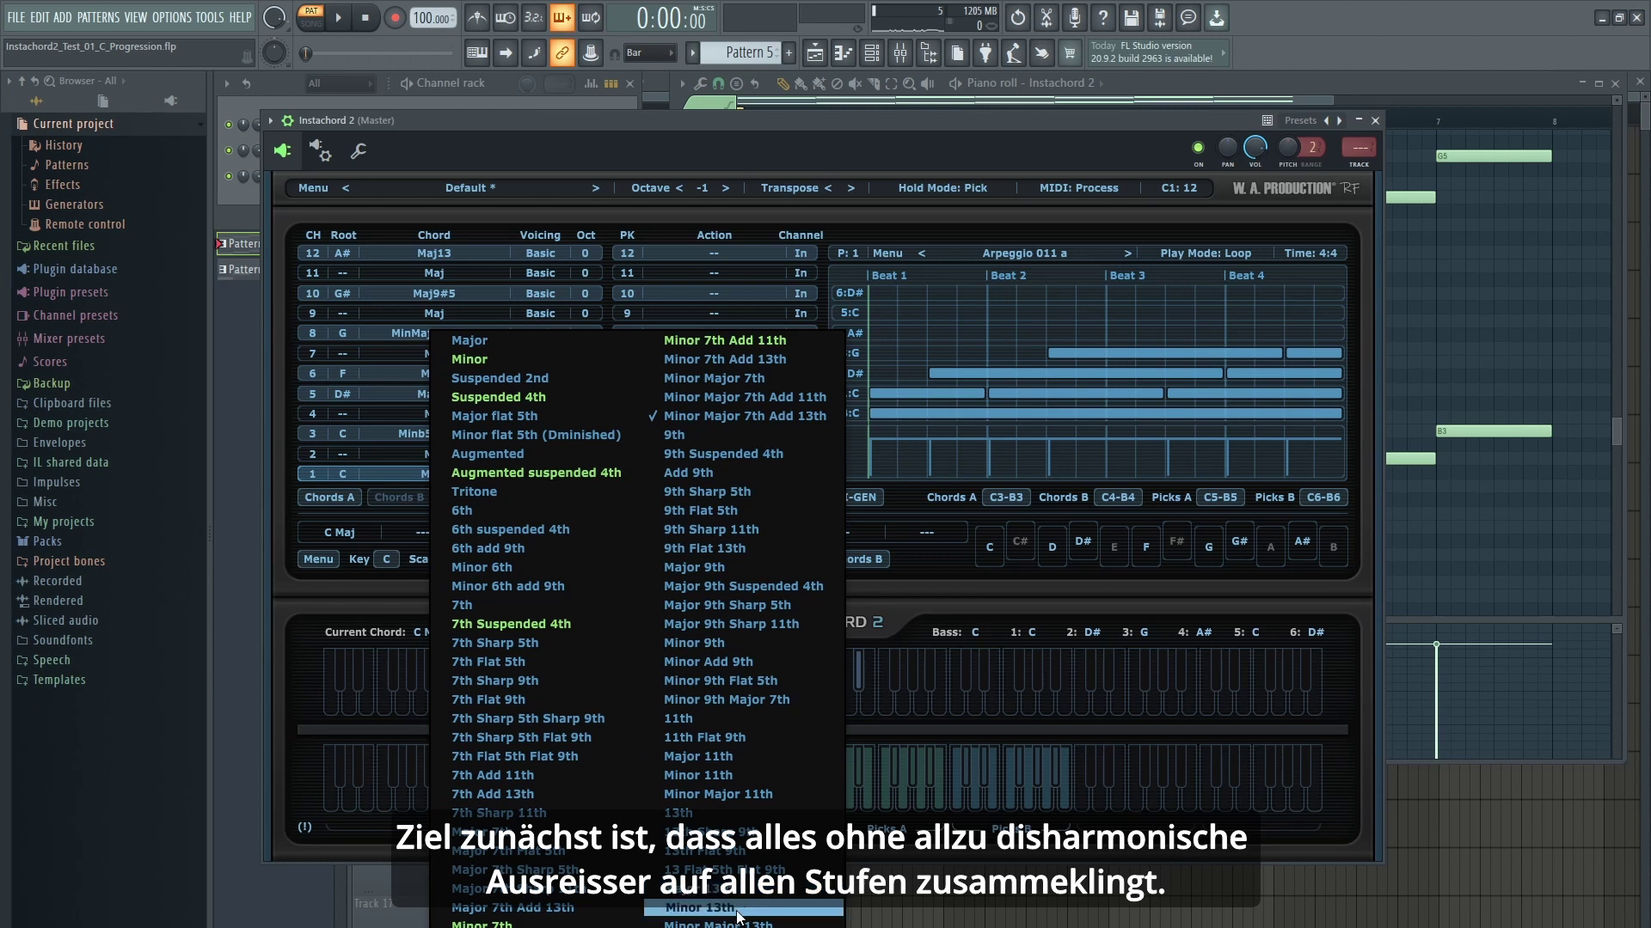
pyautogui.click(481, 924)
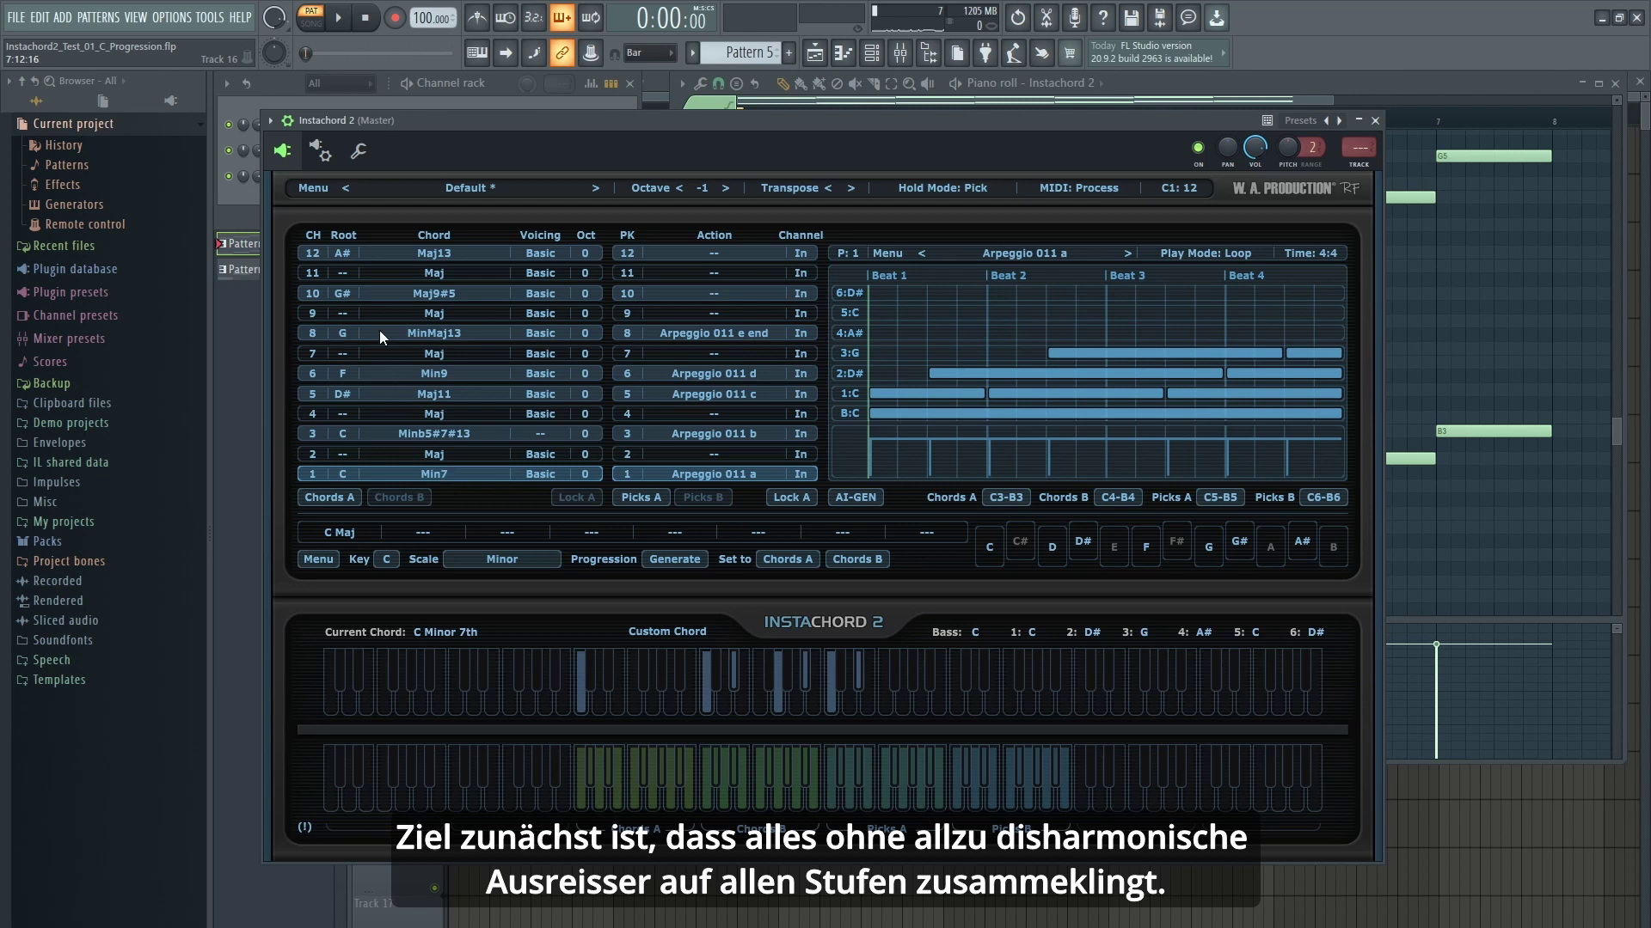
pyautogui.click(315, 332)
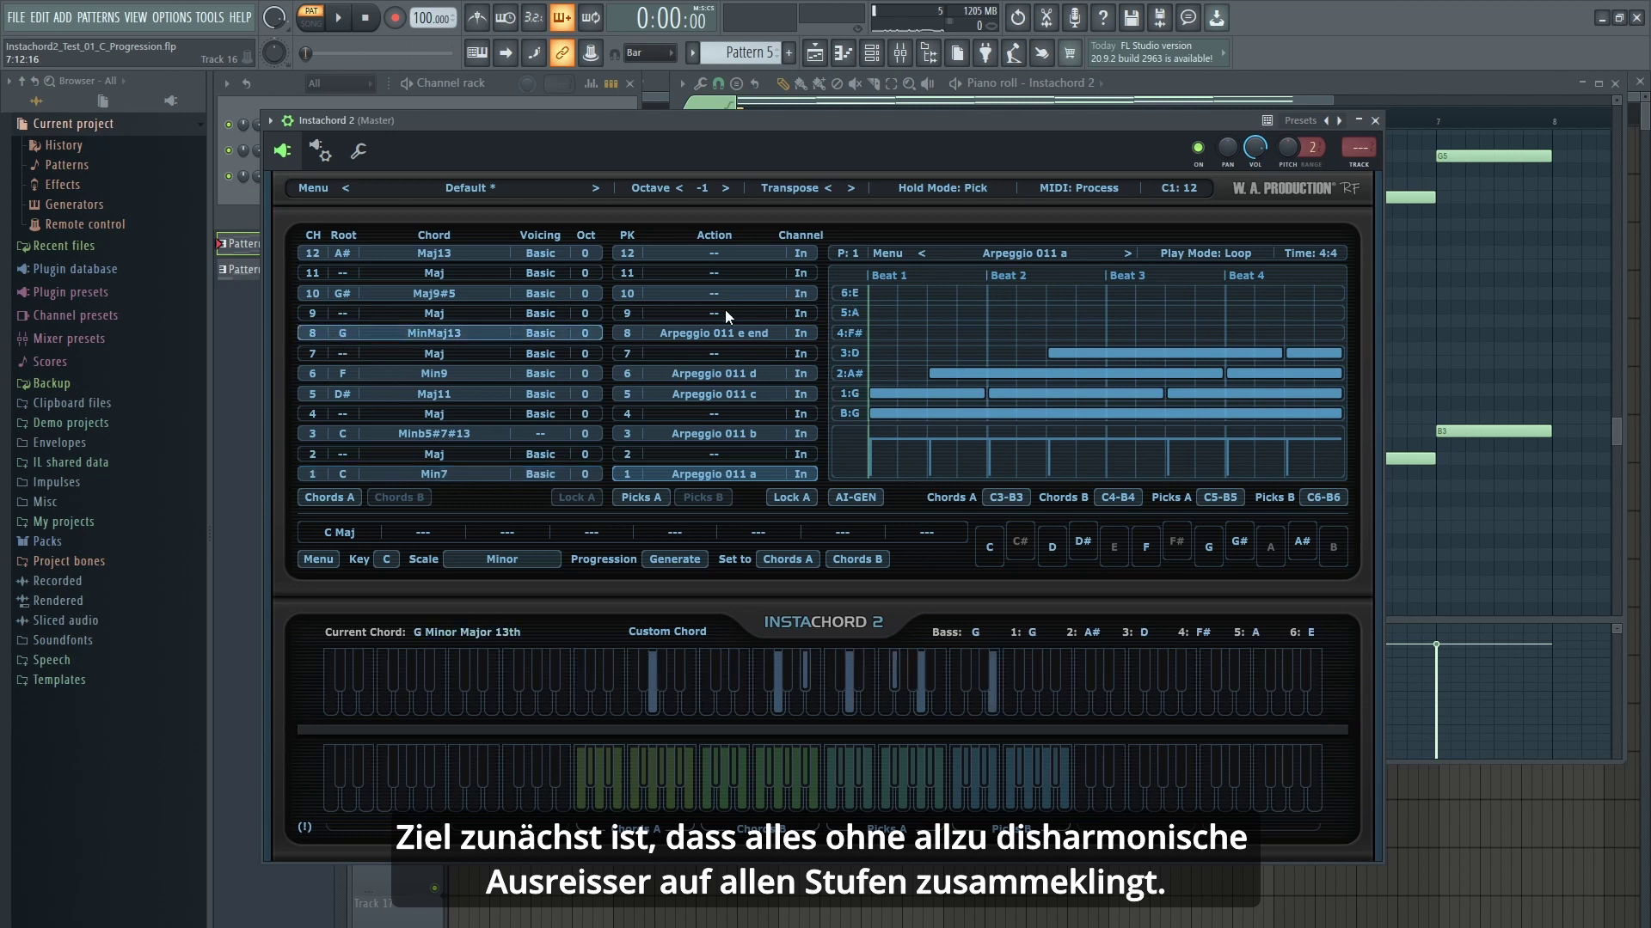
pyautogui.click(627, 332)
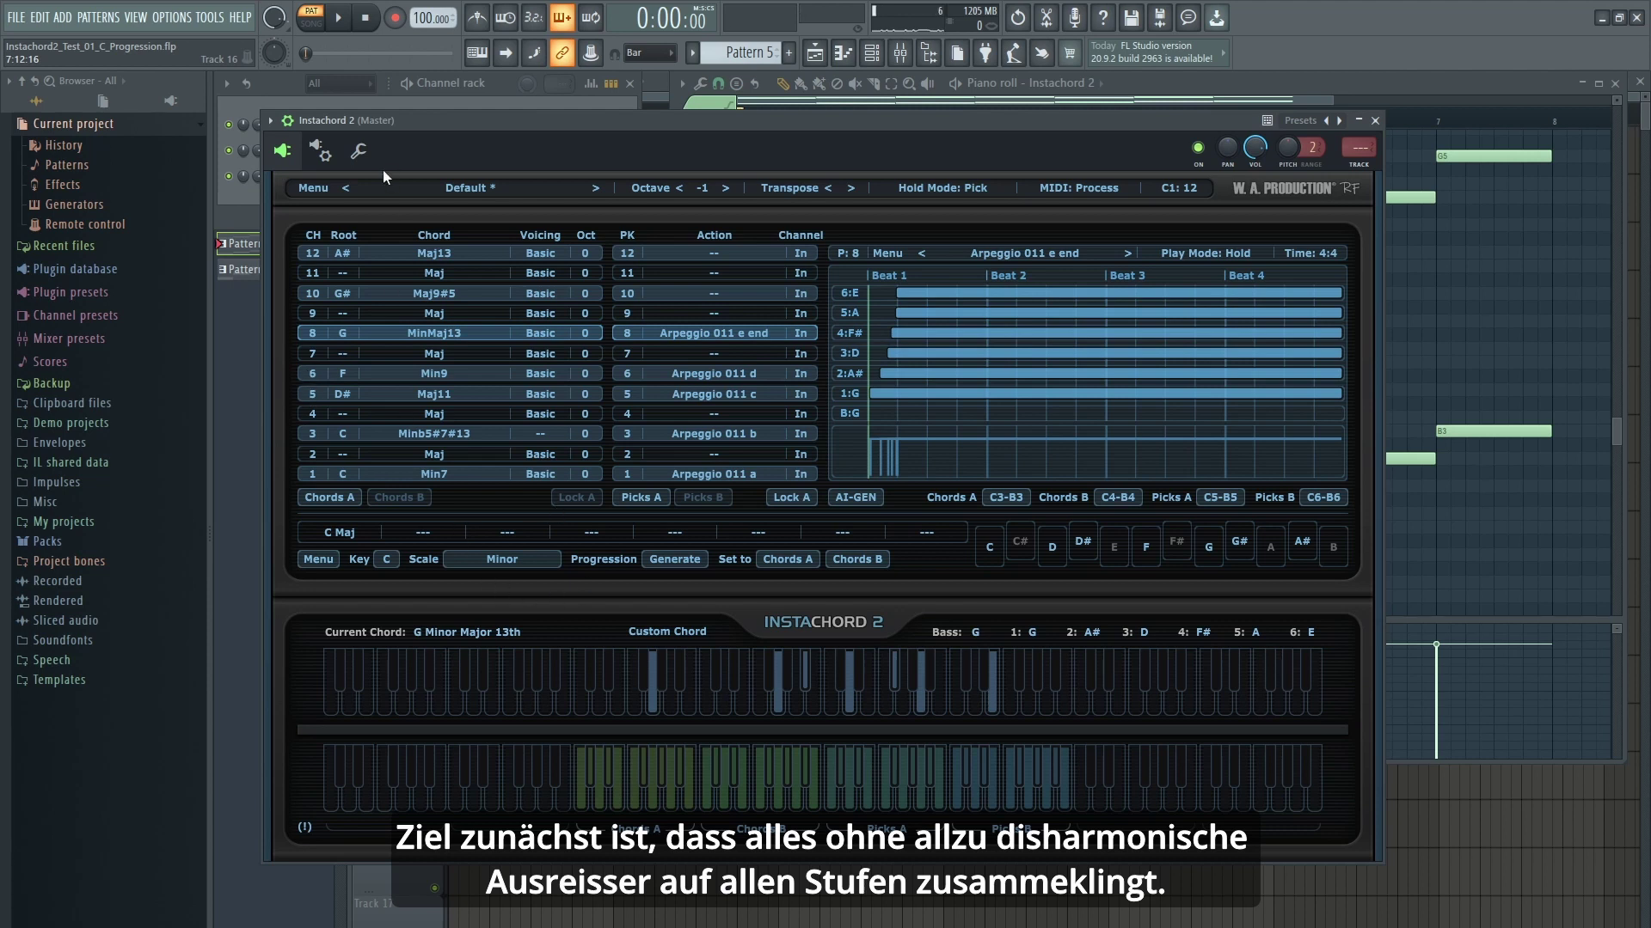
# Try 13 Flat 5th Flat 9th on chord 10 (root G#), auditioning it with pick 8 and within the full progression
pyautogui.click(437, 292)
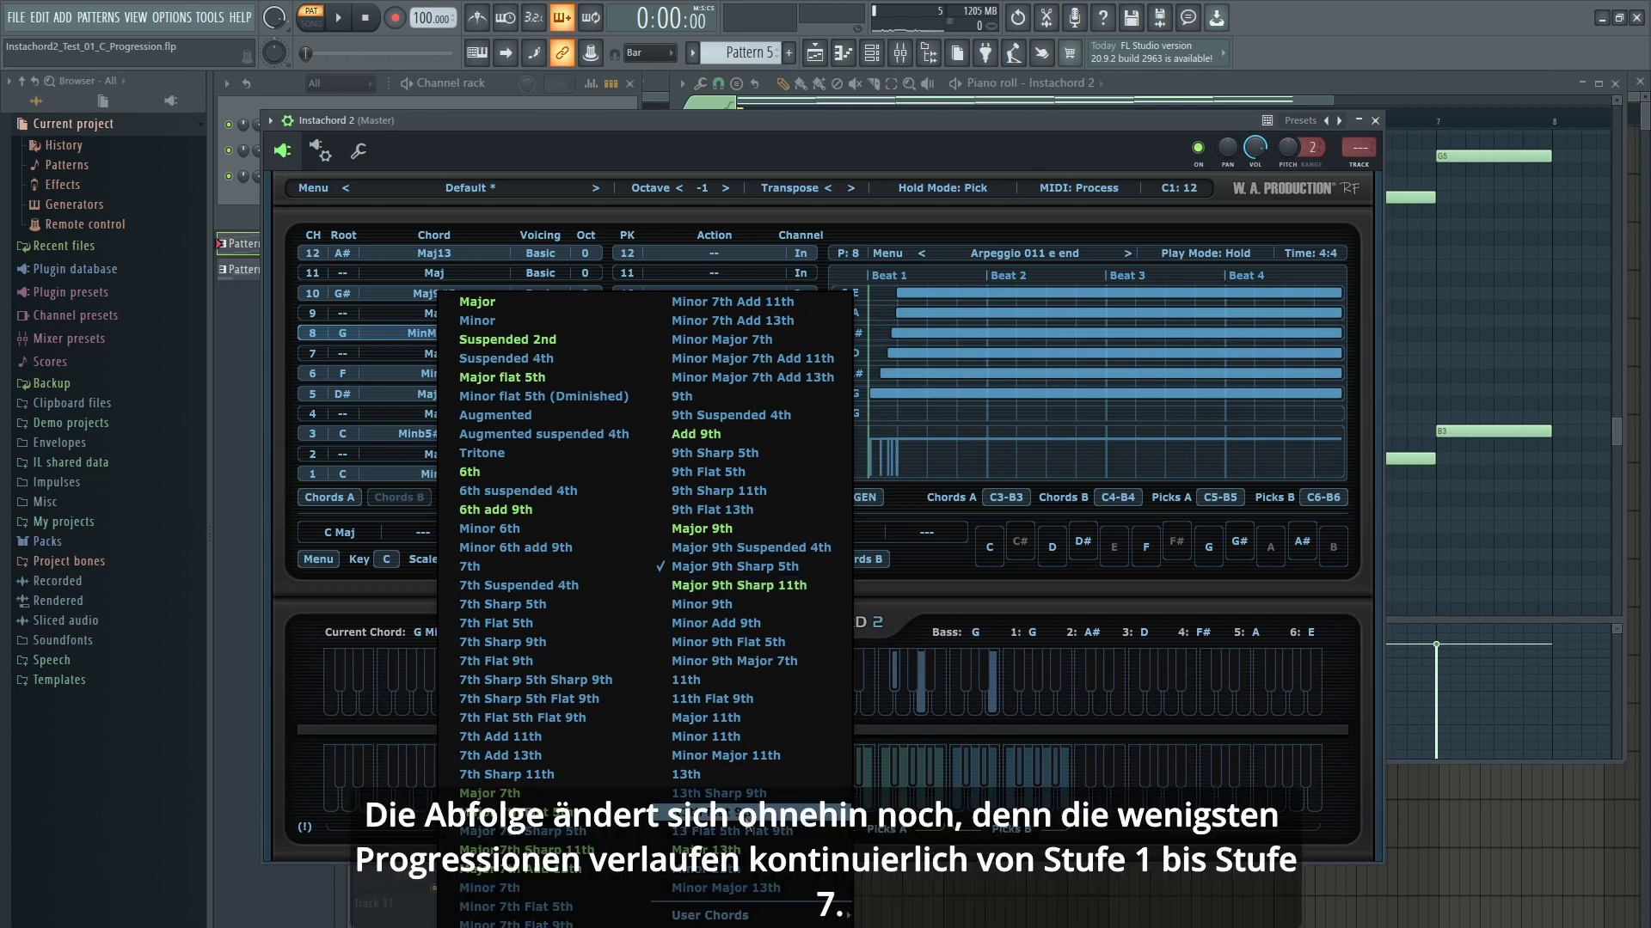
pyautogui.click(732, 832)
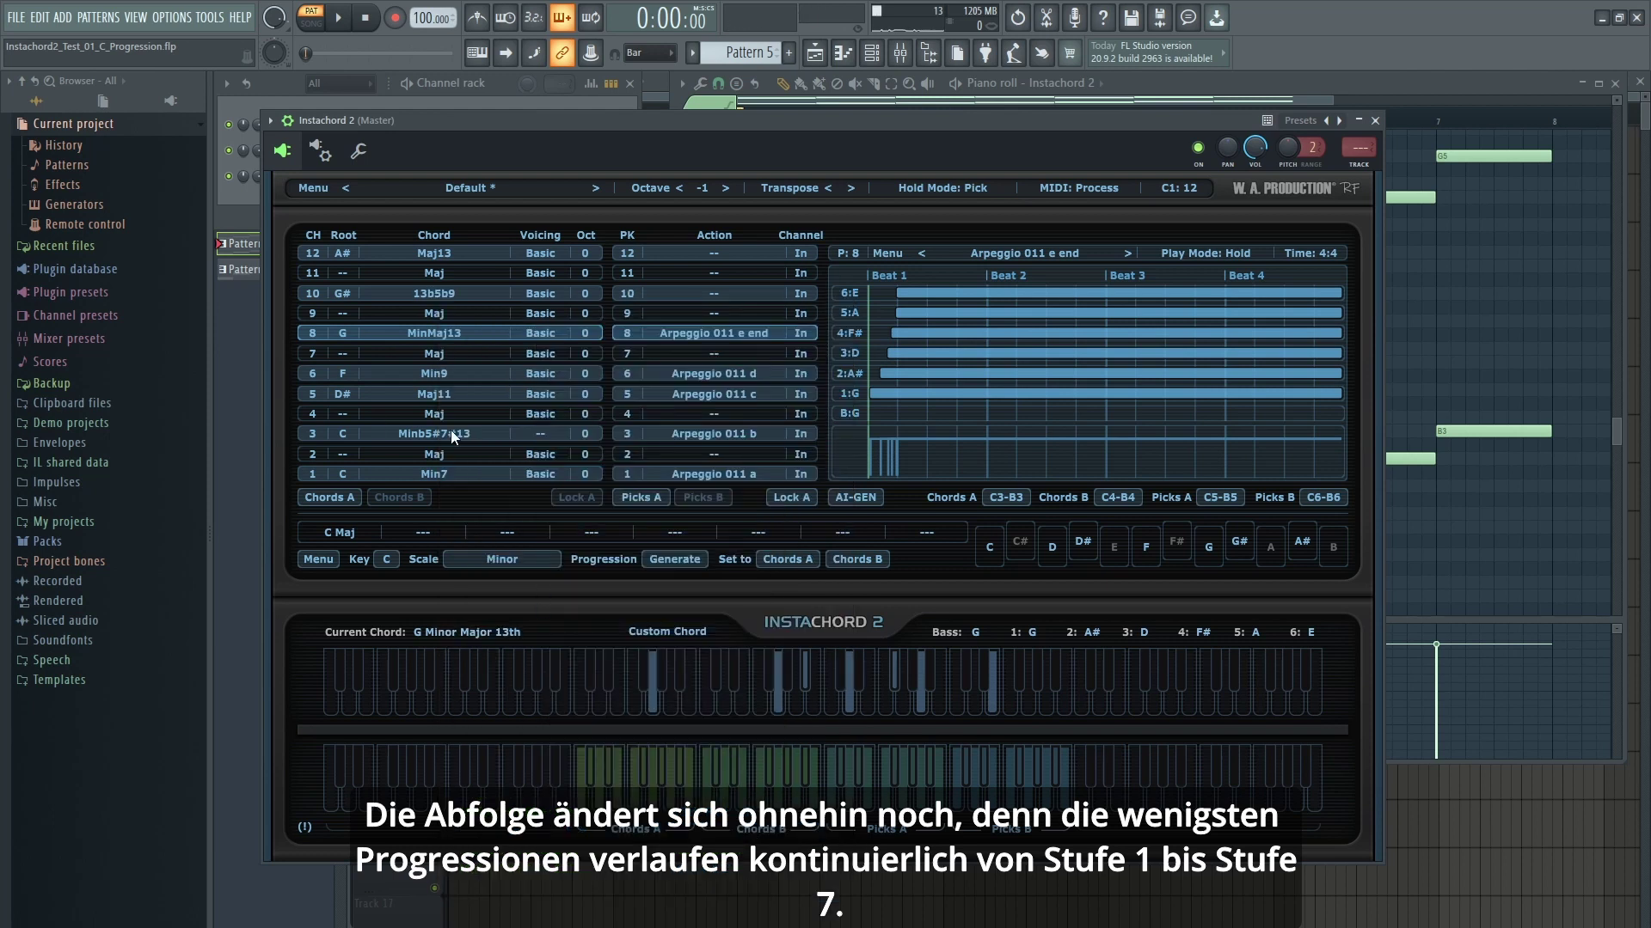
pyautogui.click(314, 293)
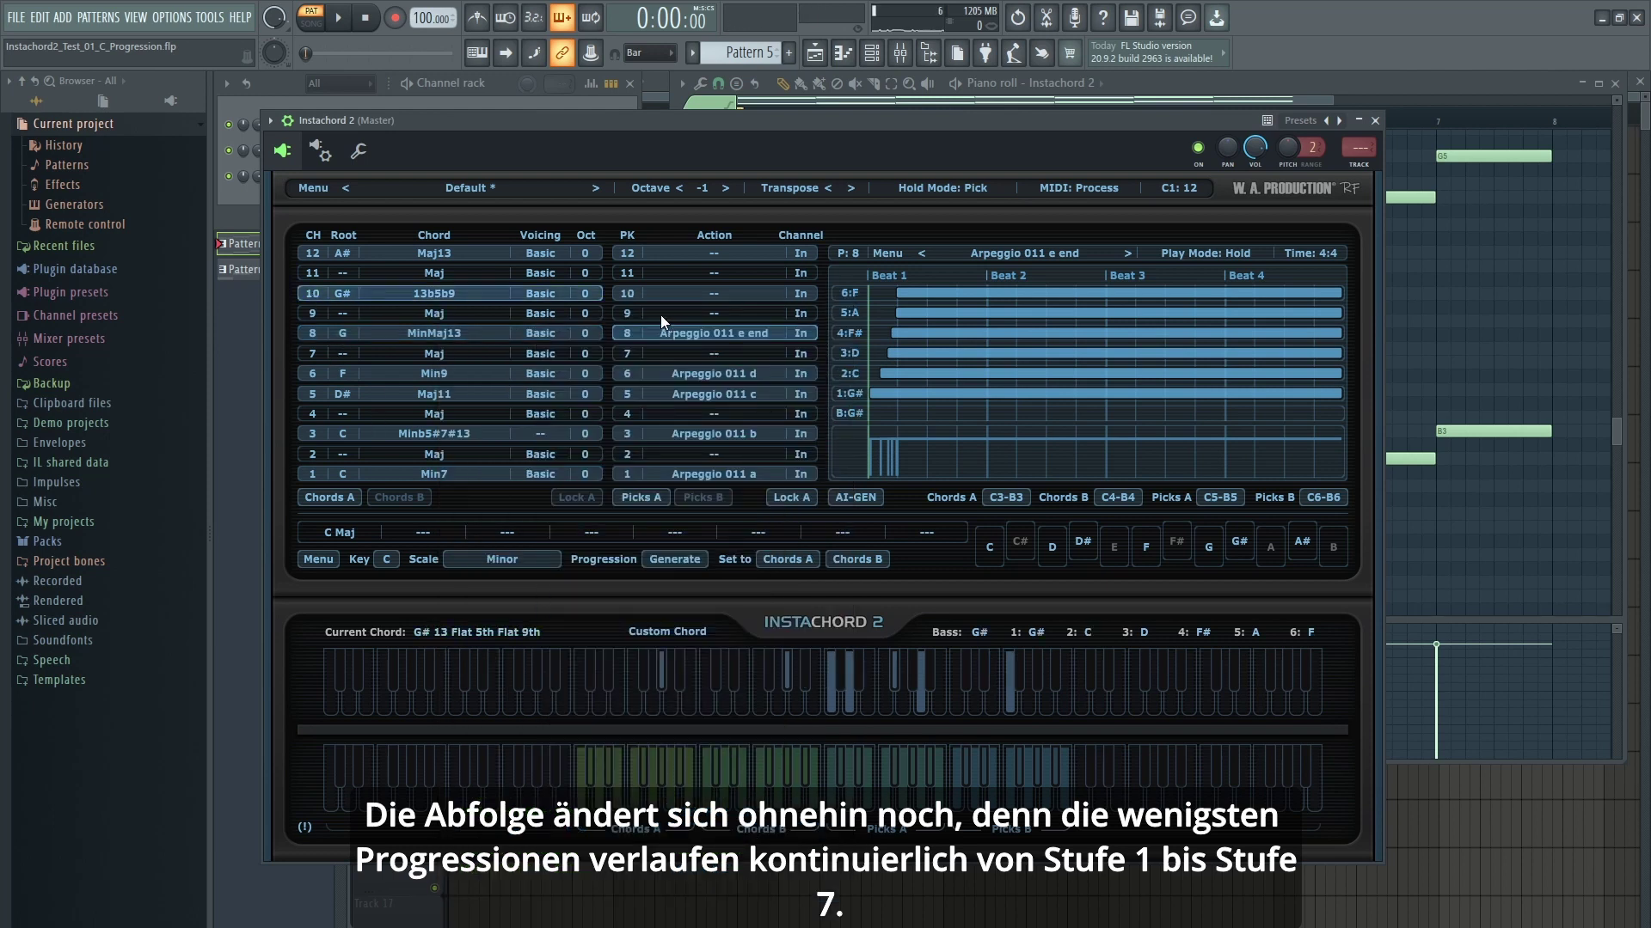
pyautogui.click(634, 332)
pyautogui.click(343, 12)
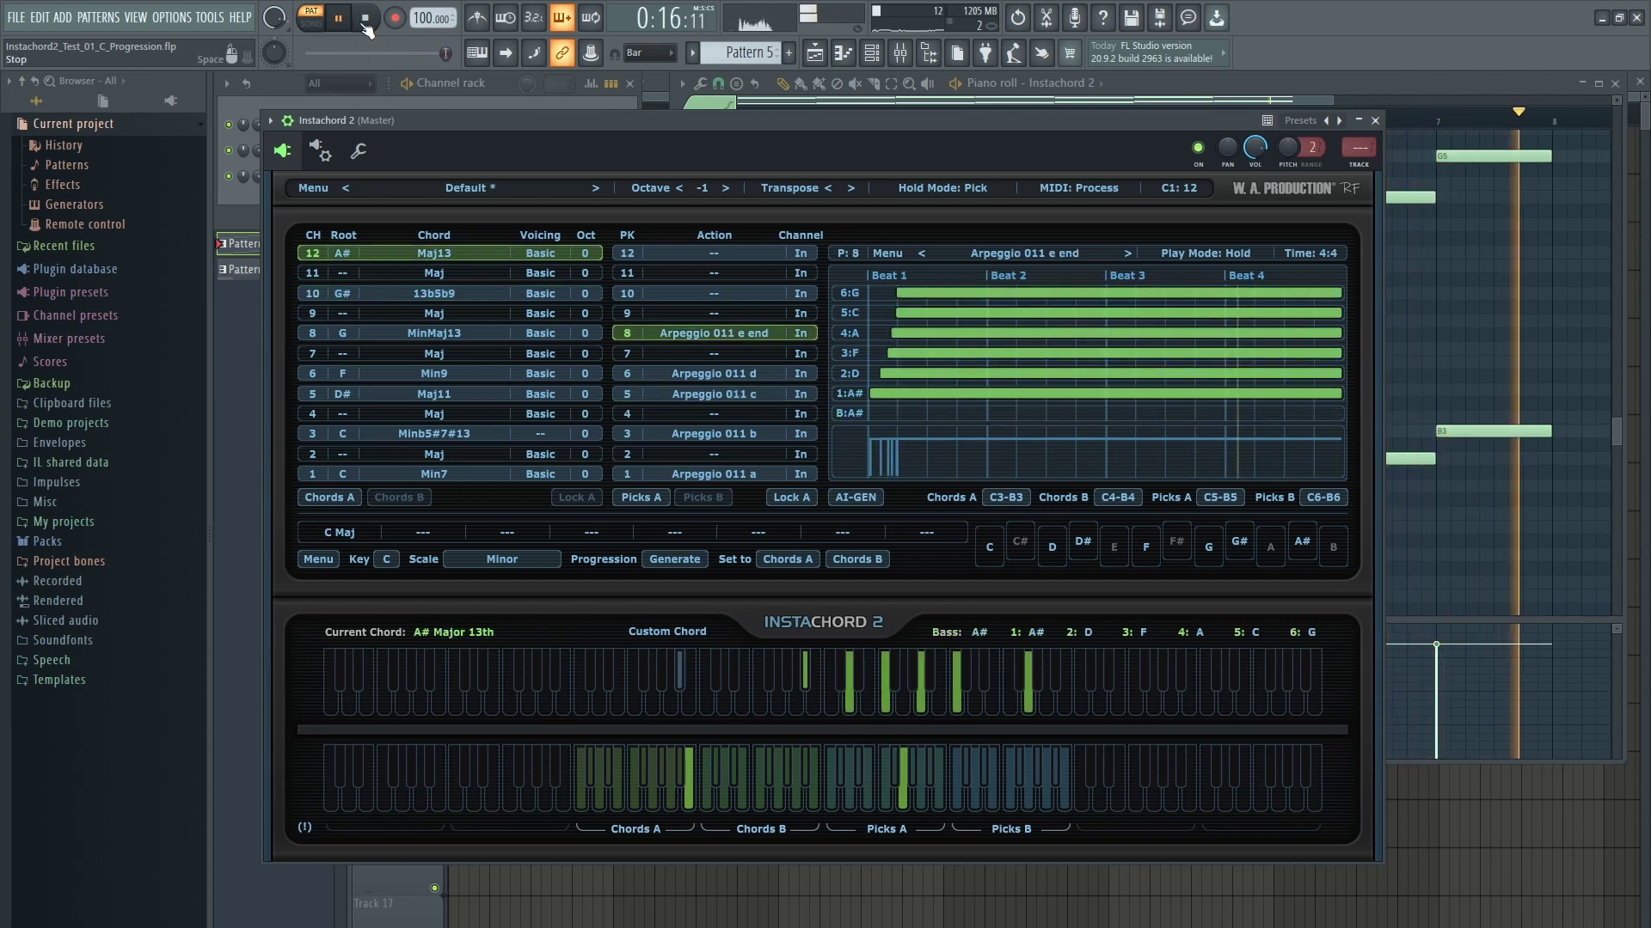
pyautogui.press('space')
# Try Major 13th as the type of chord 10 (root G#)
pyautogui.click(444, 294)
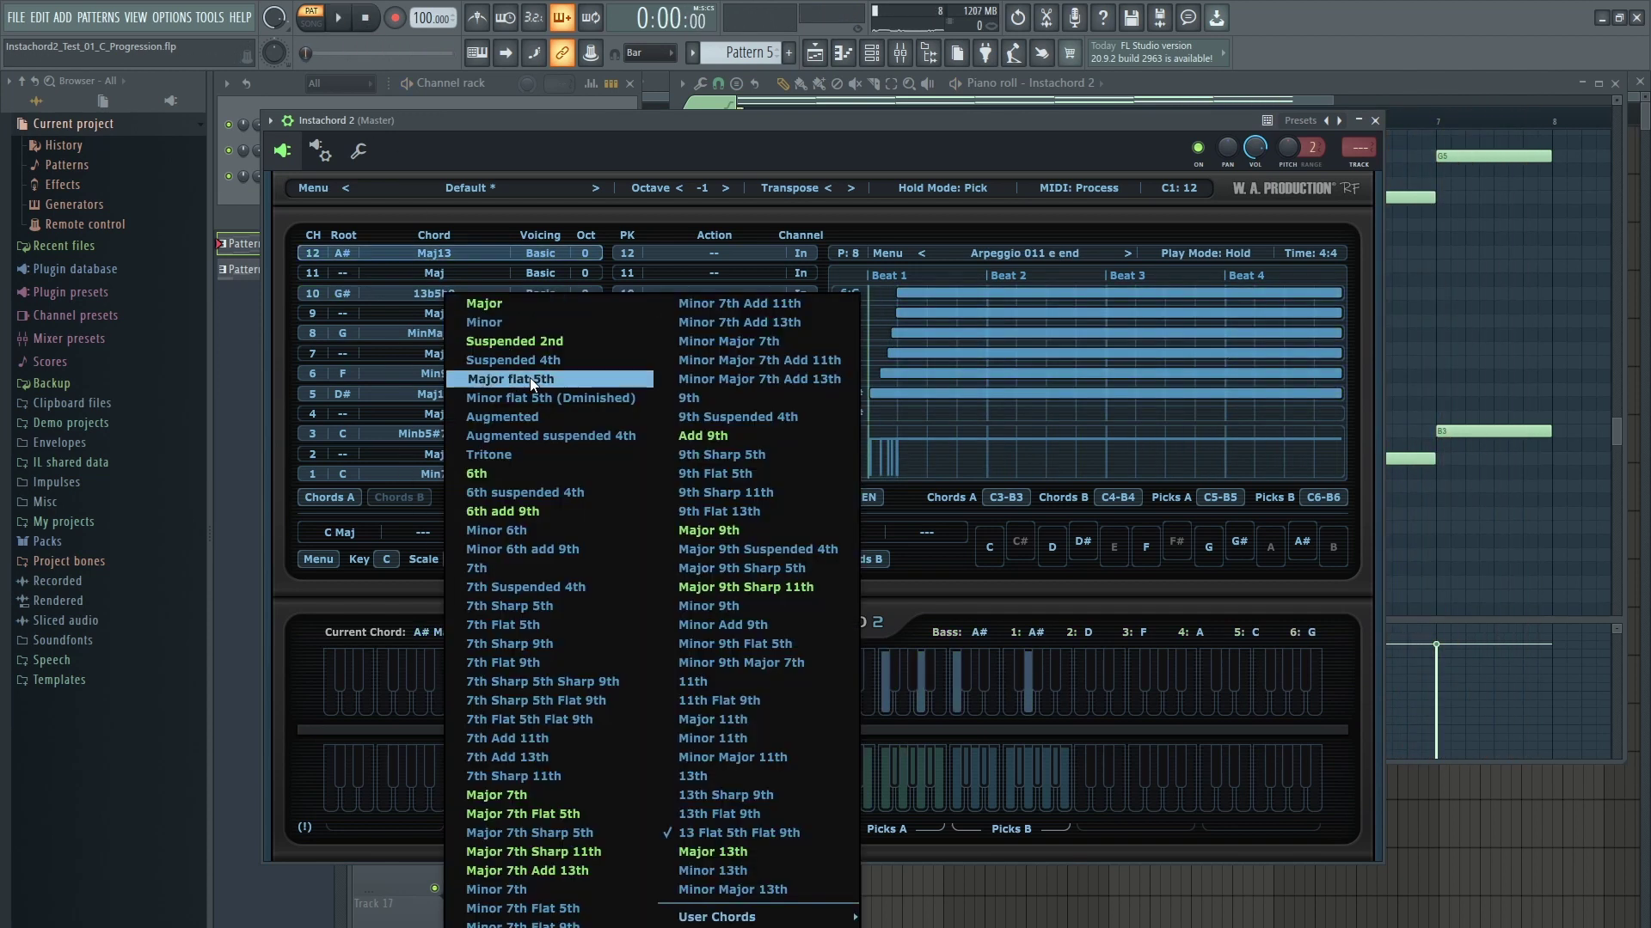
pyautogui.click(727, 853)
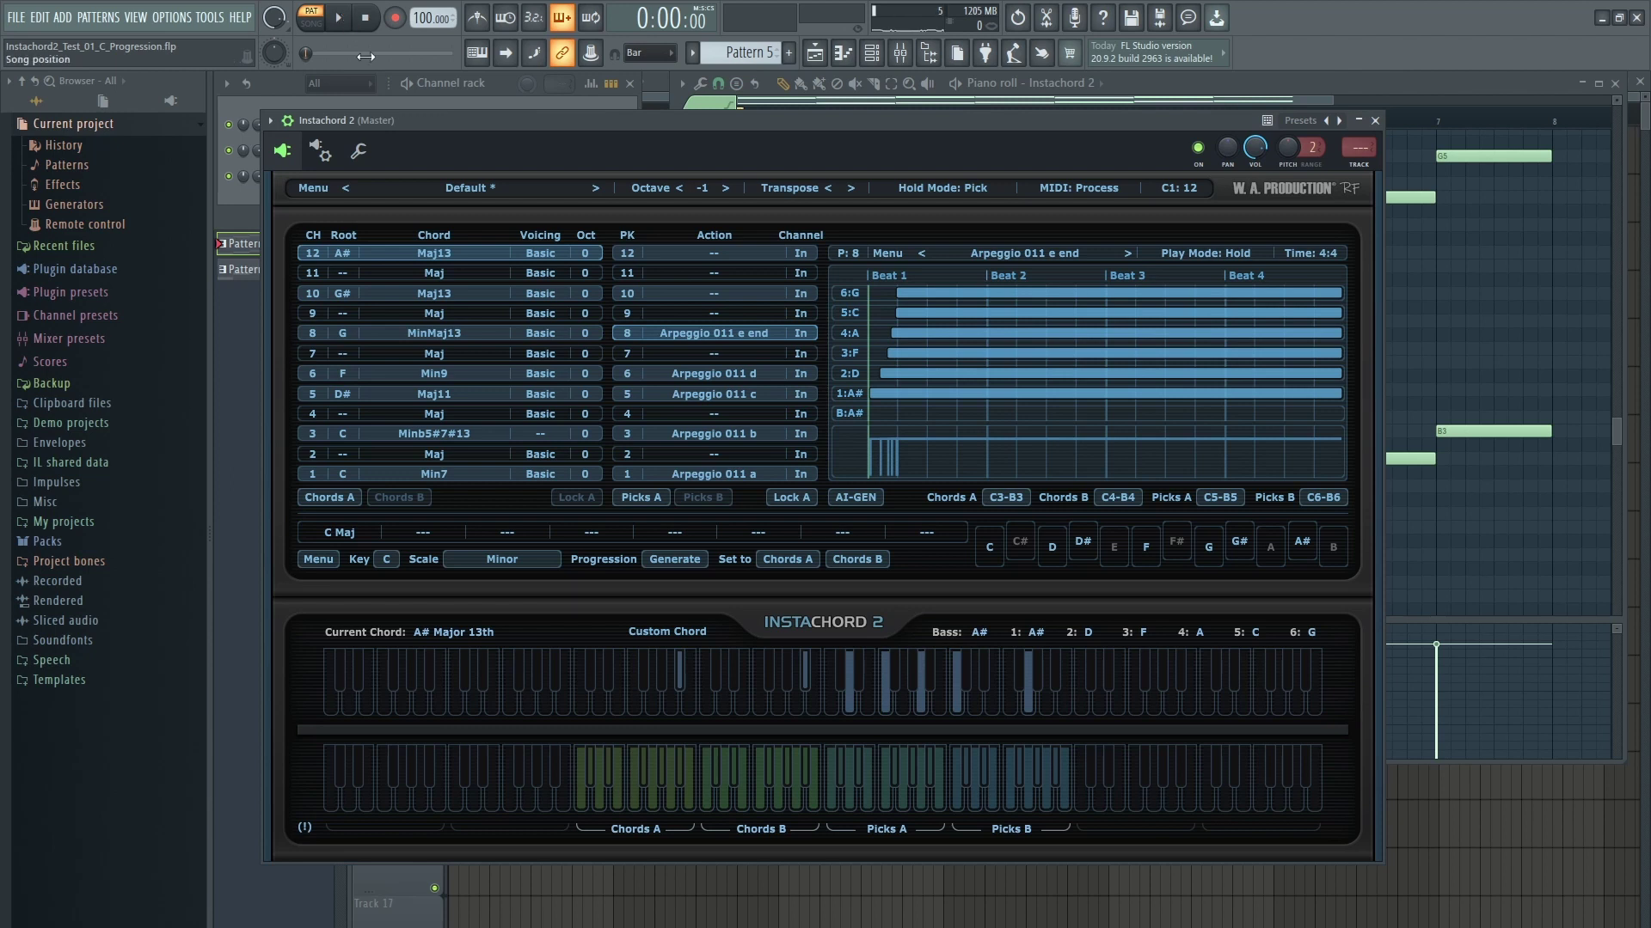
# Change chord 10 (root G#) to 13th Sharp 9th and play the progression to check it
pyautogui.click(431, 253)
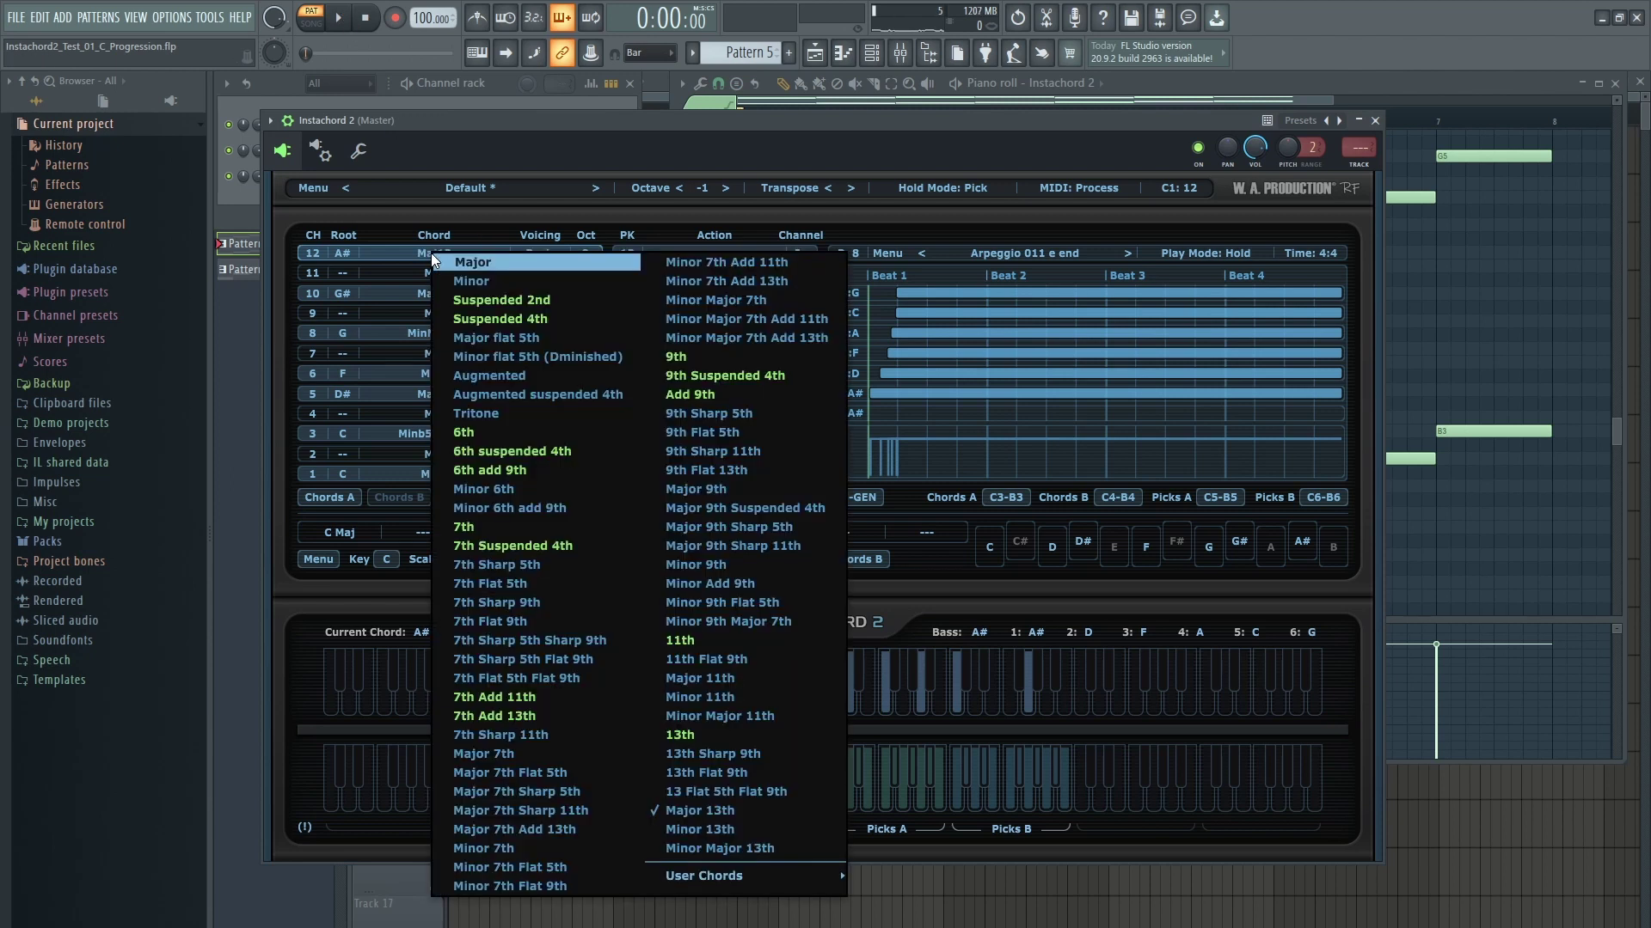
pyautogui.click(411, 294)
pyautogui.press('space')
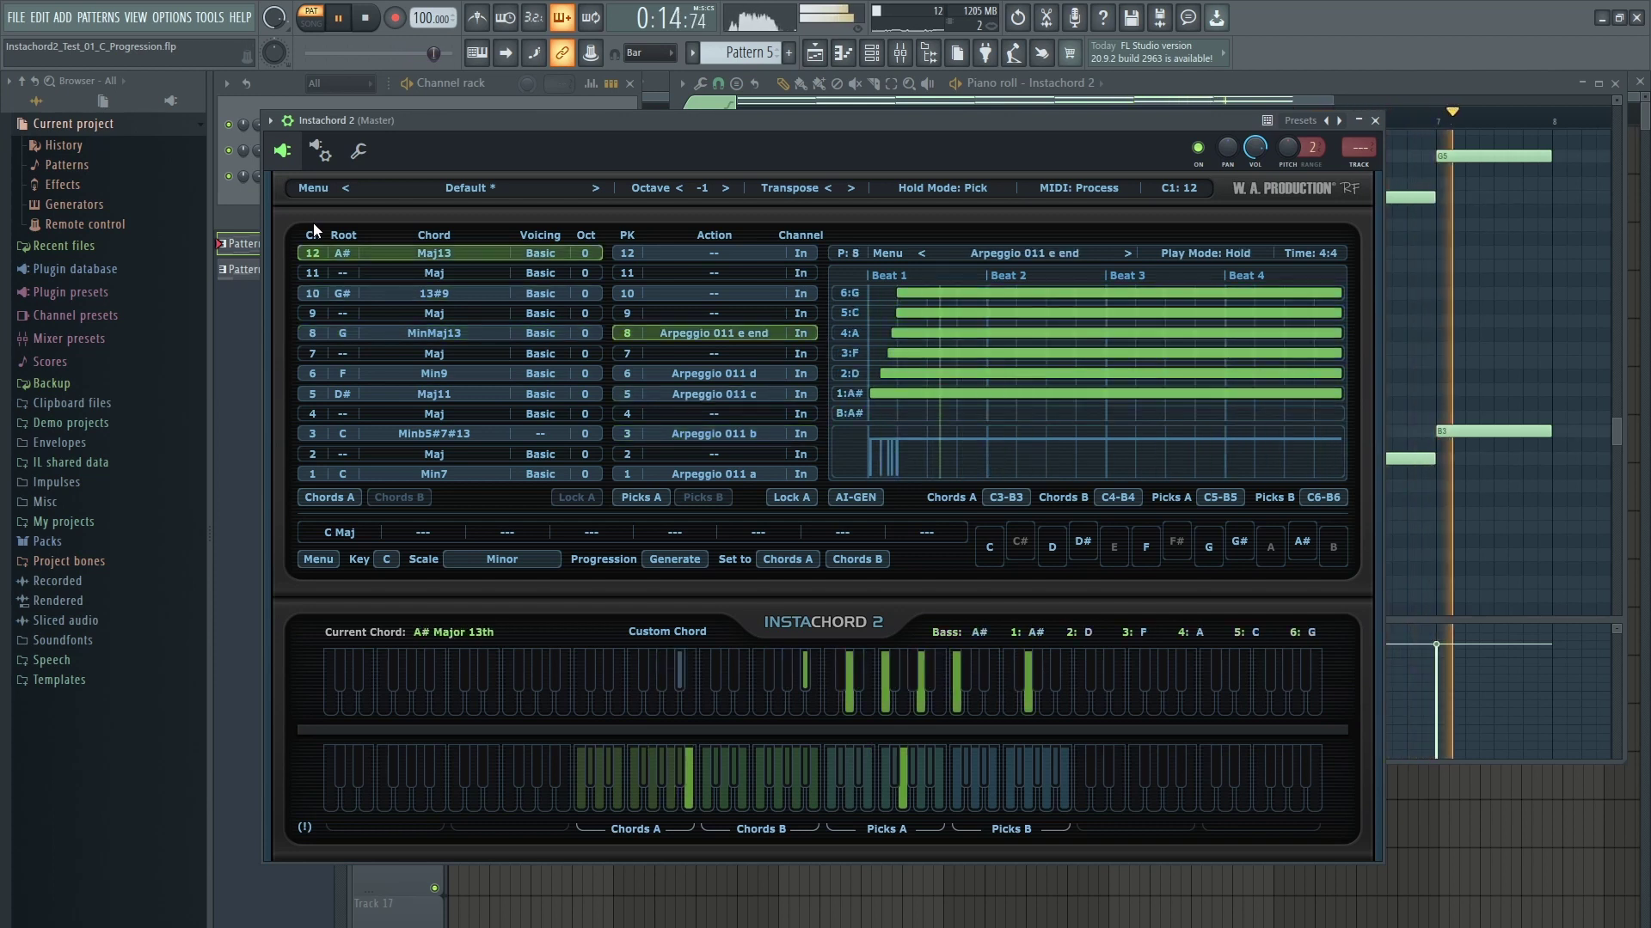
# Stop playback, set the minor scale's key to F#, and change the root of chord 1 to F#
pyautogui.press('space')
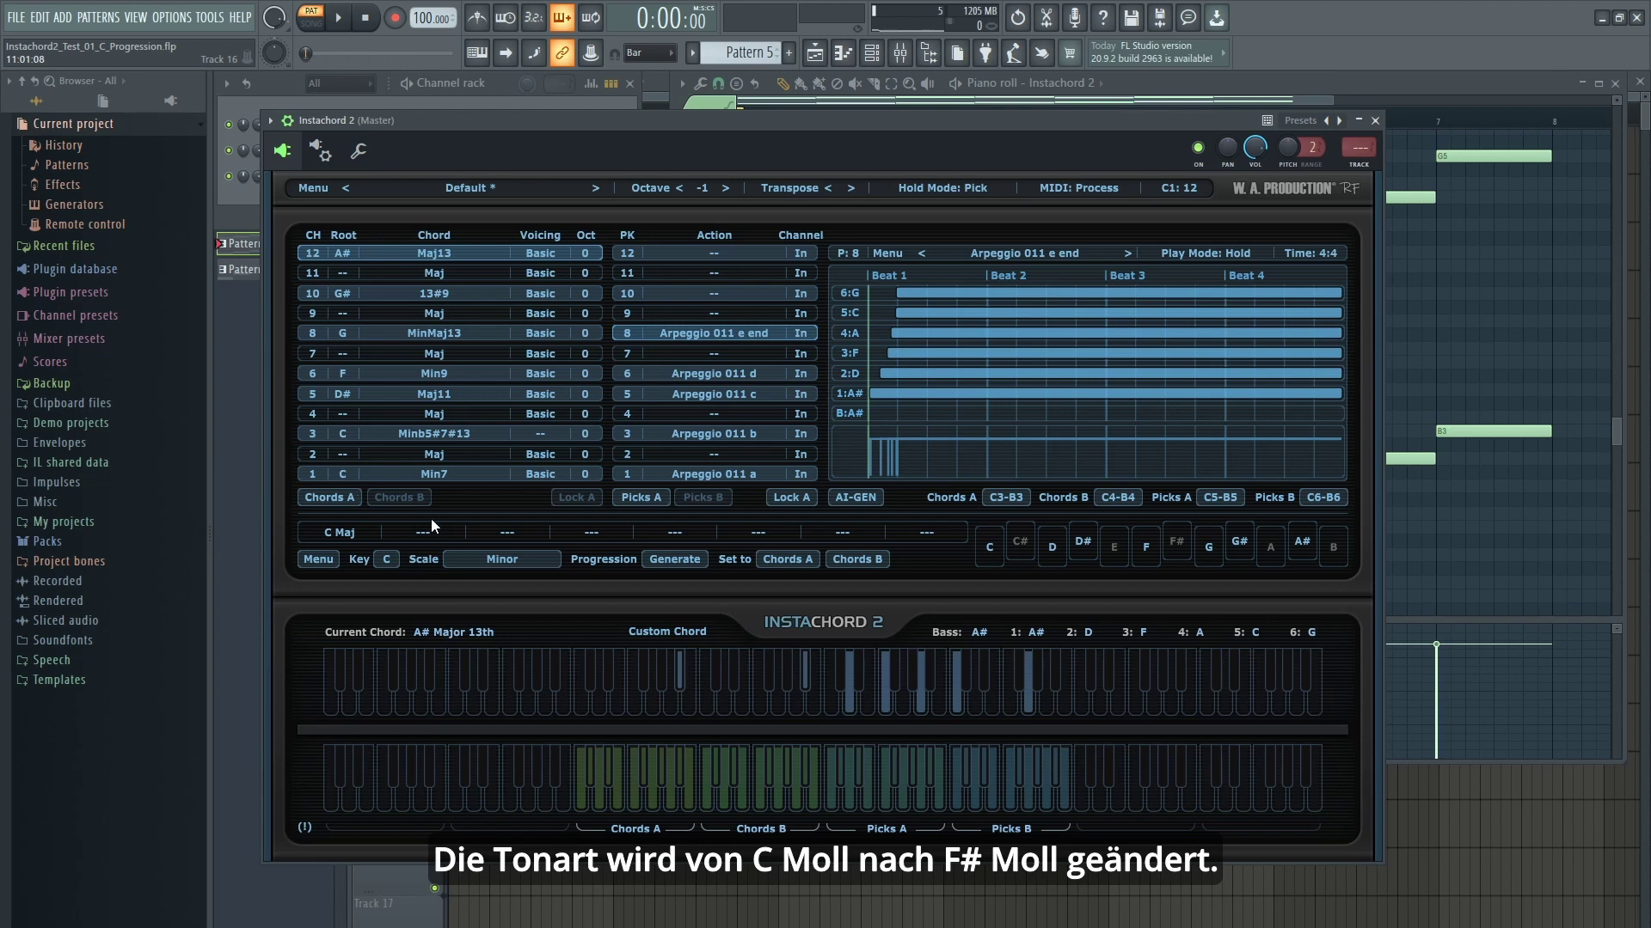
pyautogui.click(390, 555)
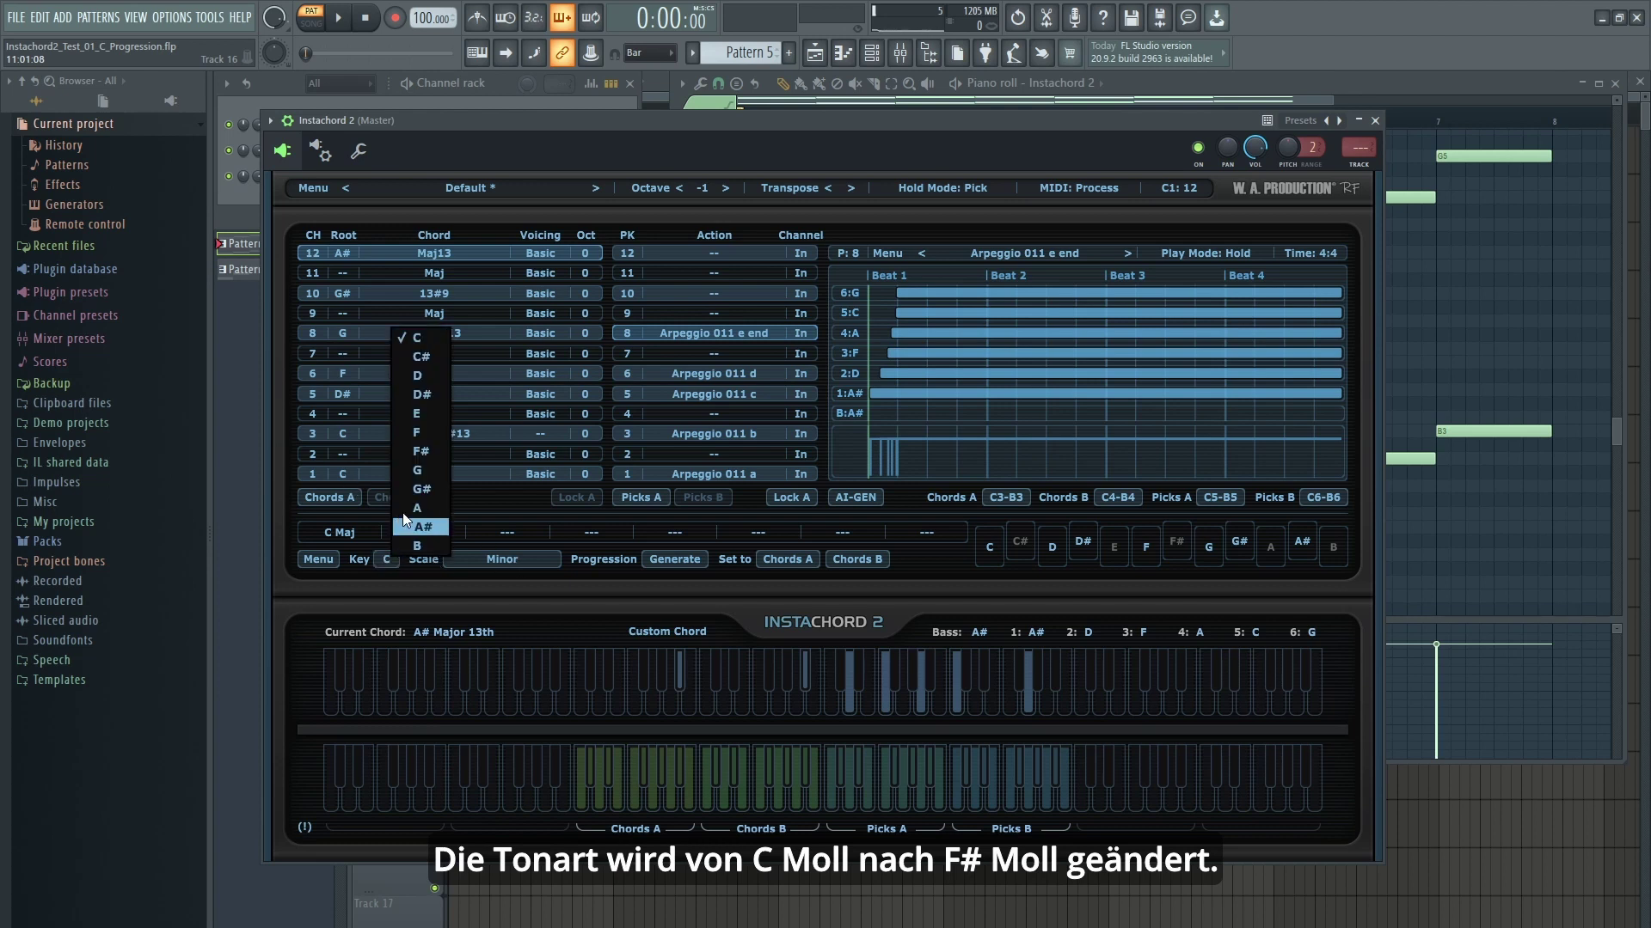
pyautogui.click(423, 452)
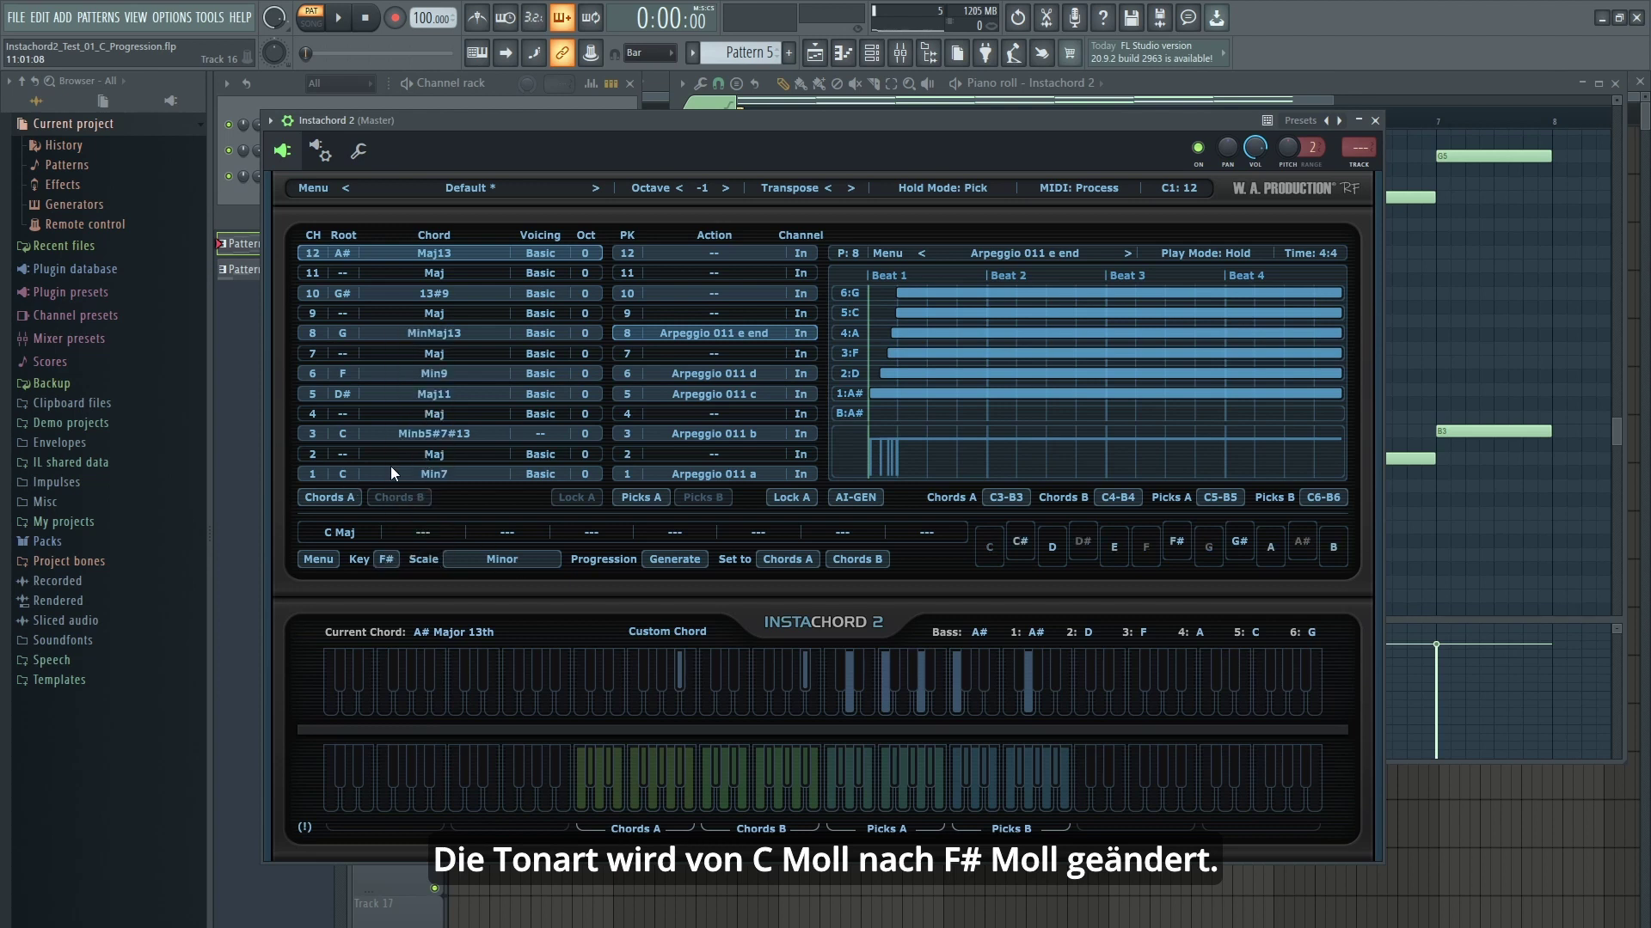
pyautogui.click(343, 474)
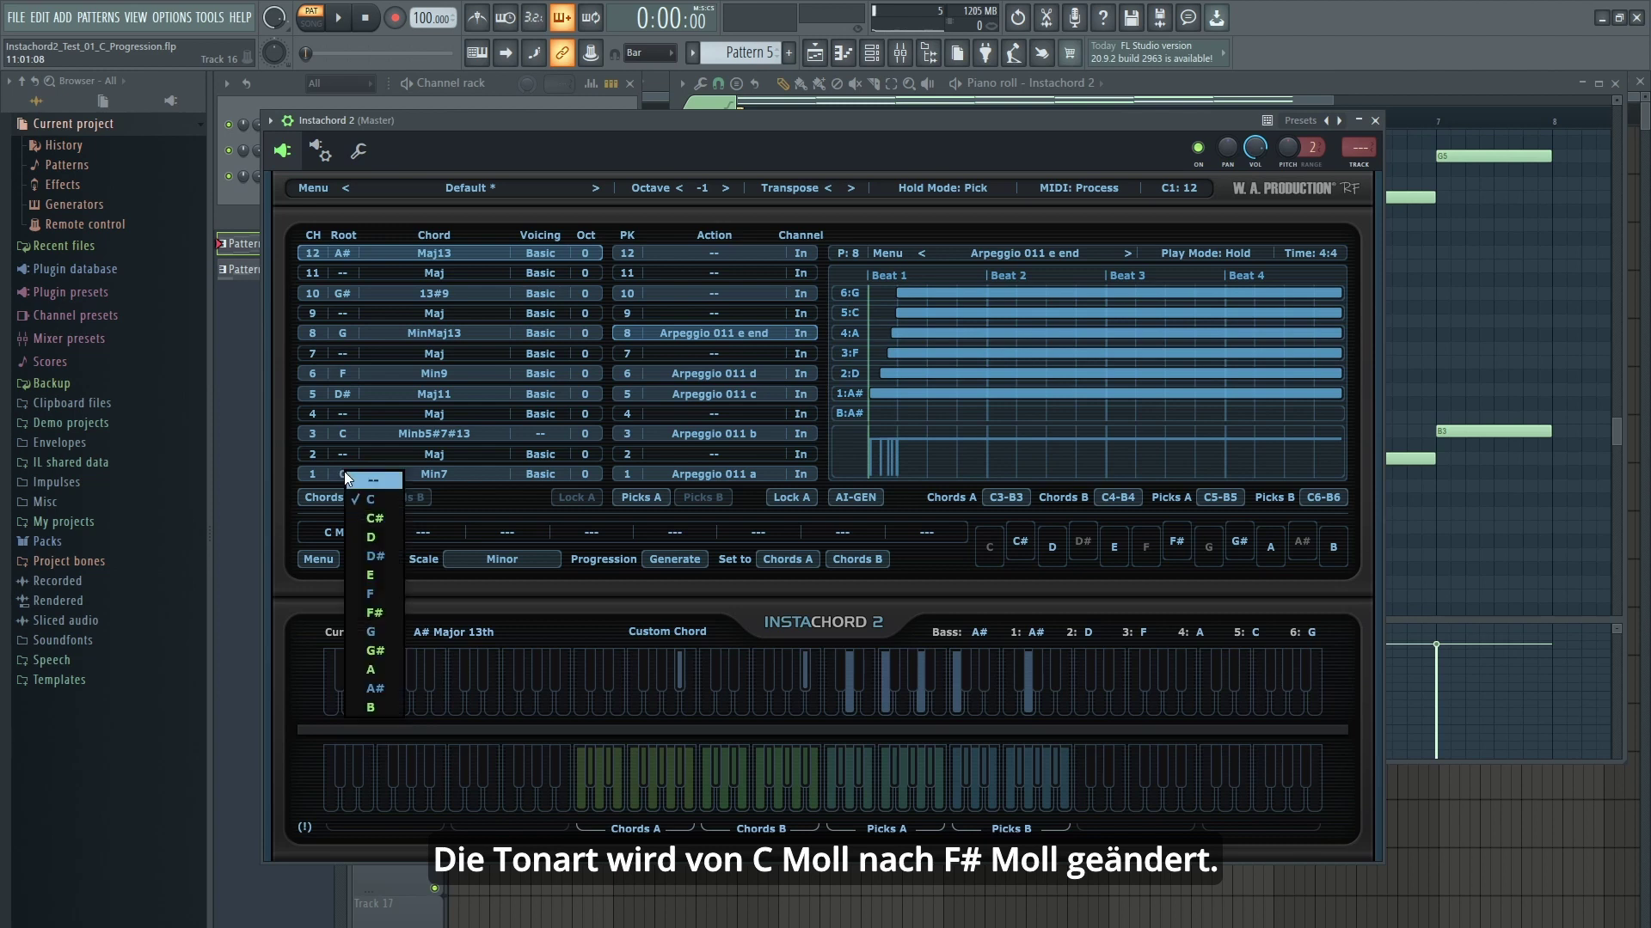
pyautogui.click(380, 616)
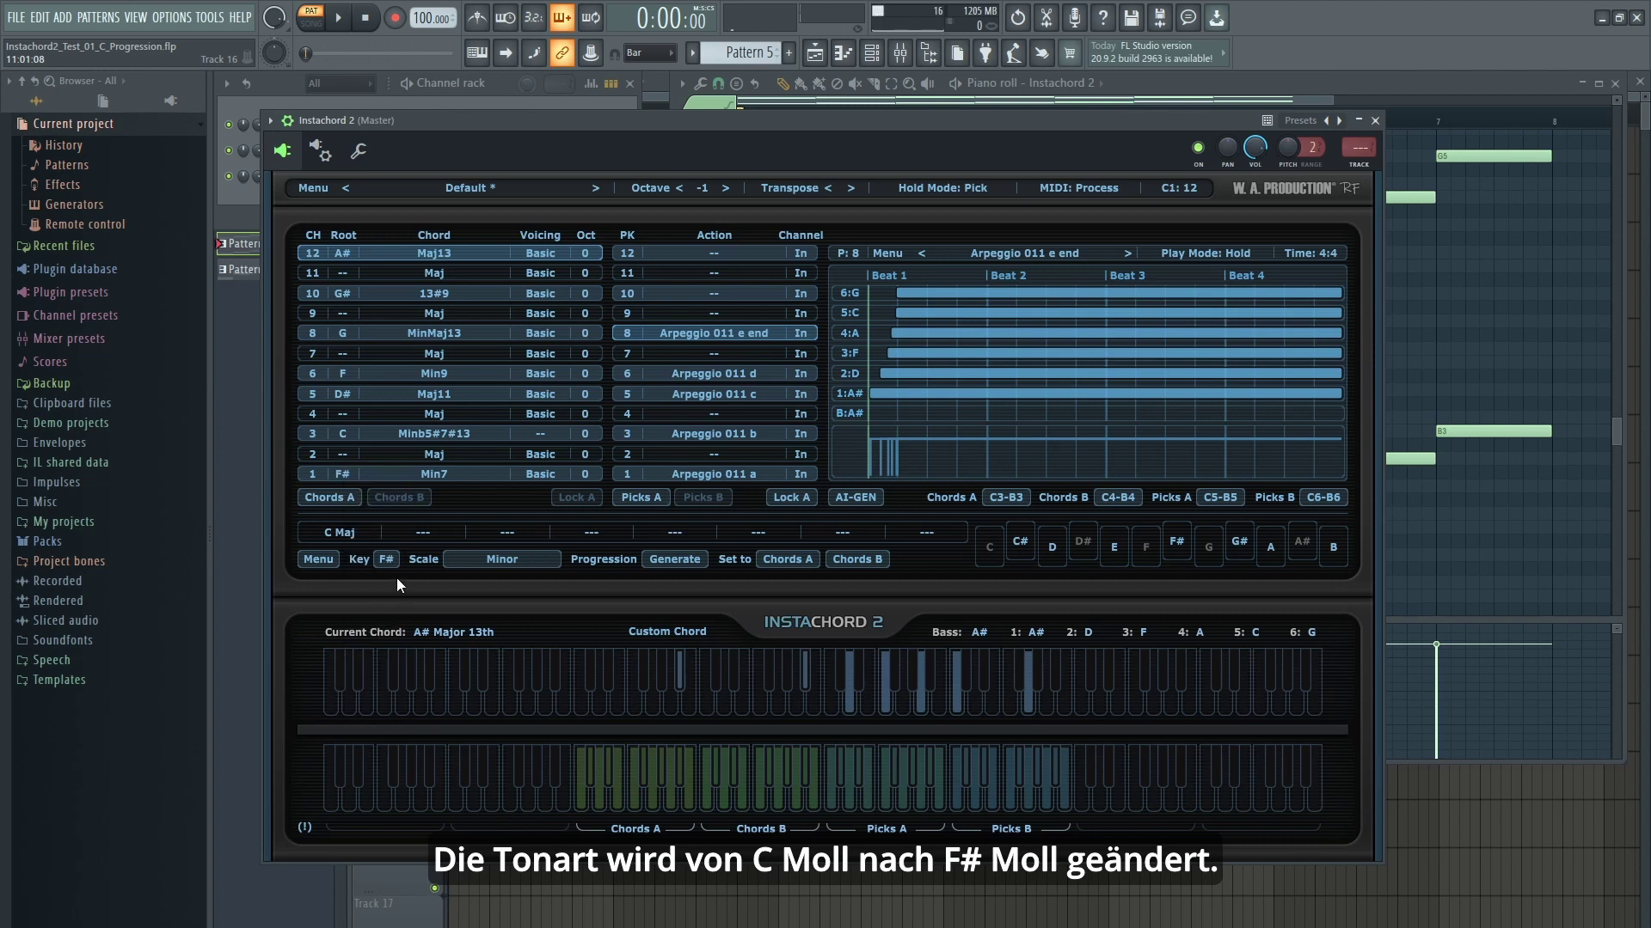
# Set the roots of chords 3, 5 and 6 to G#, A and B to fit F# minor
pyautogui.click(345, 432)
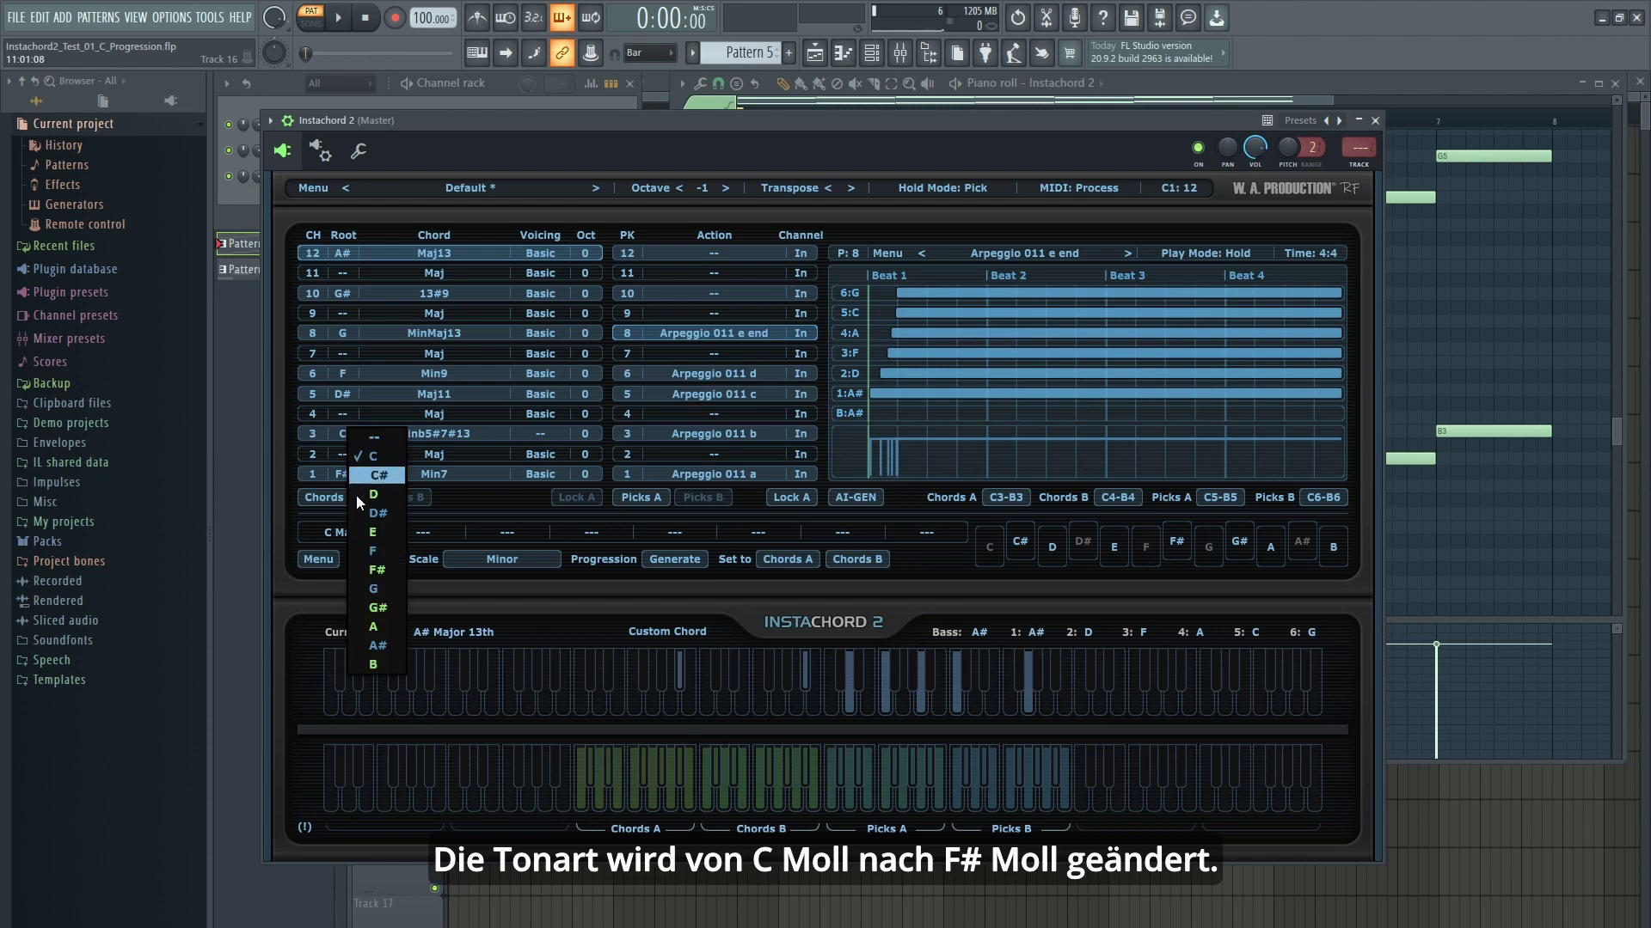
pyautogui.click(385, 607)
pyautogui.click(342, 391)
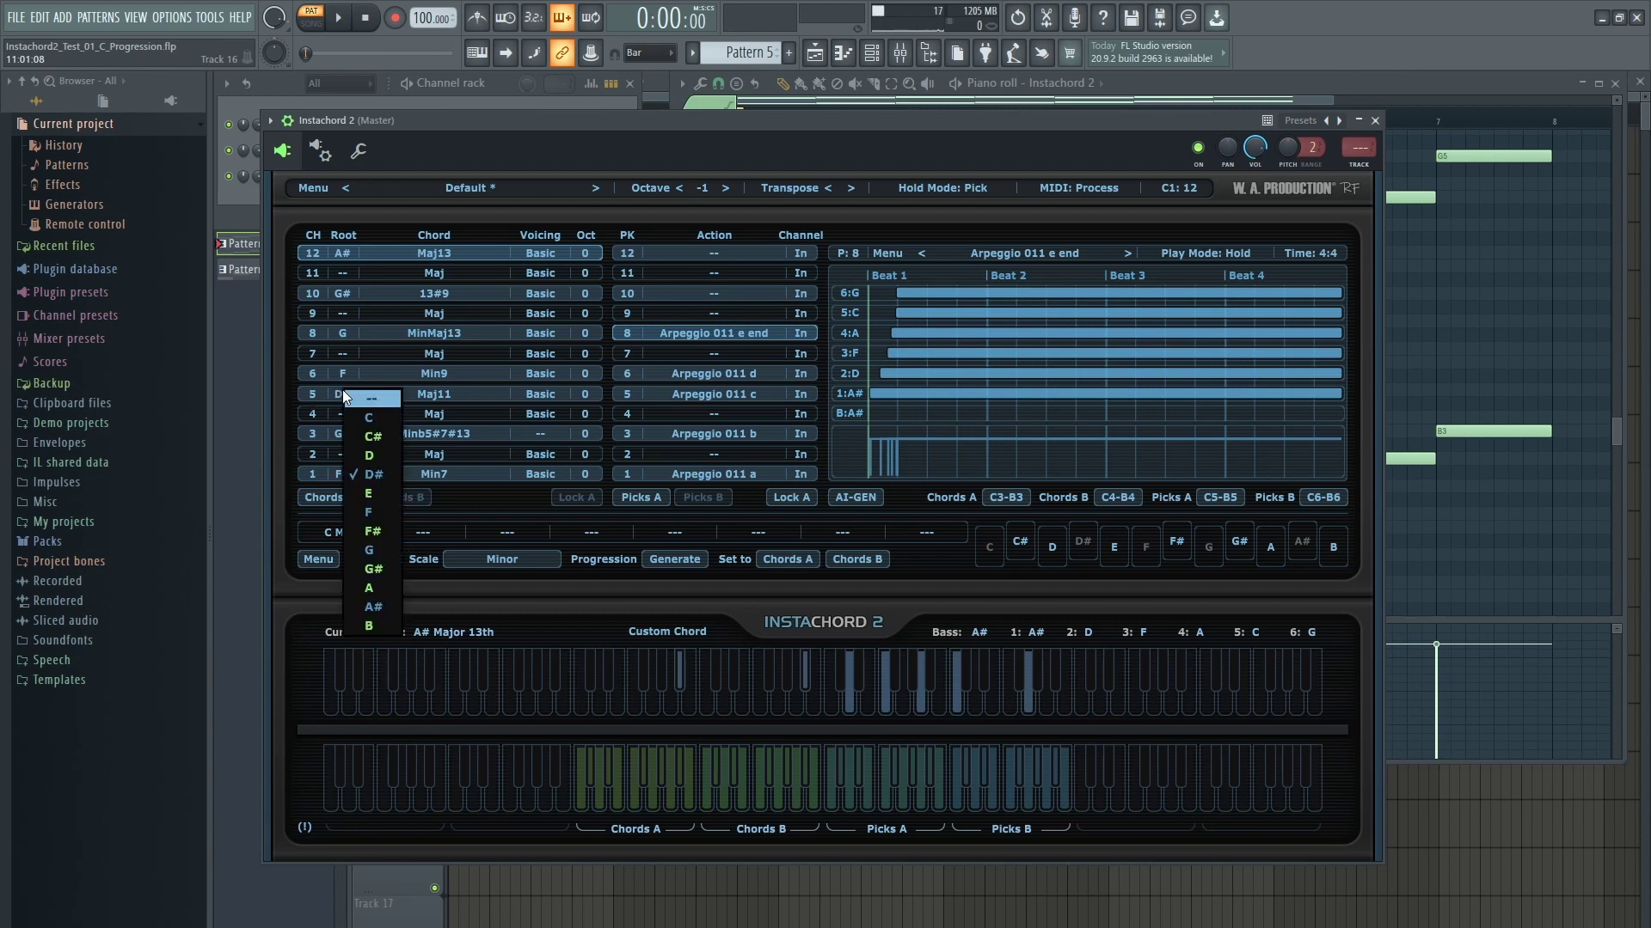
pyautogui.click(372, 587)
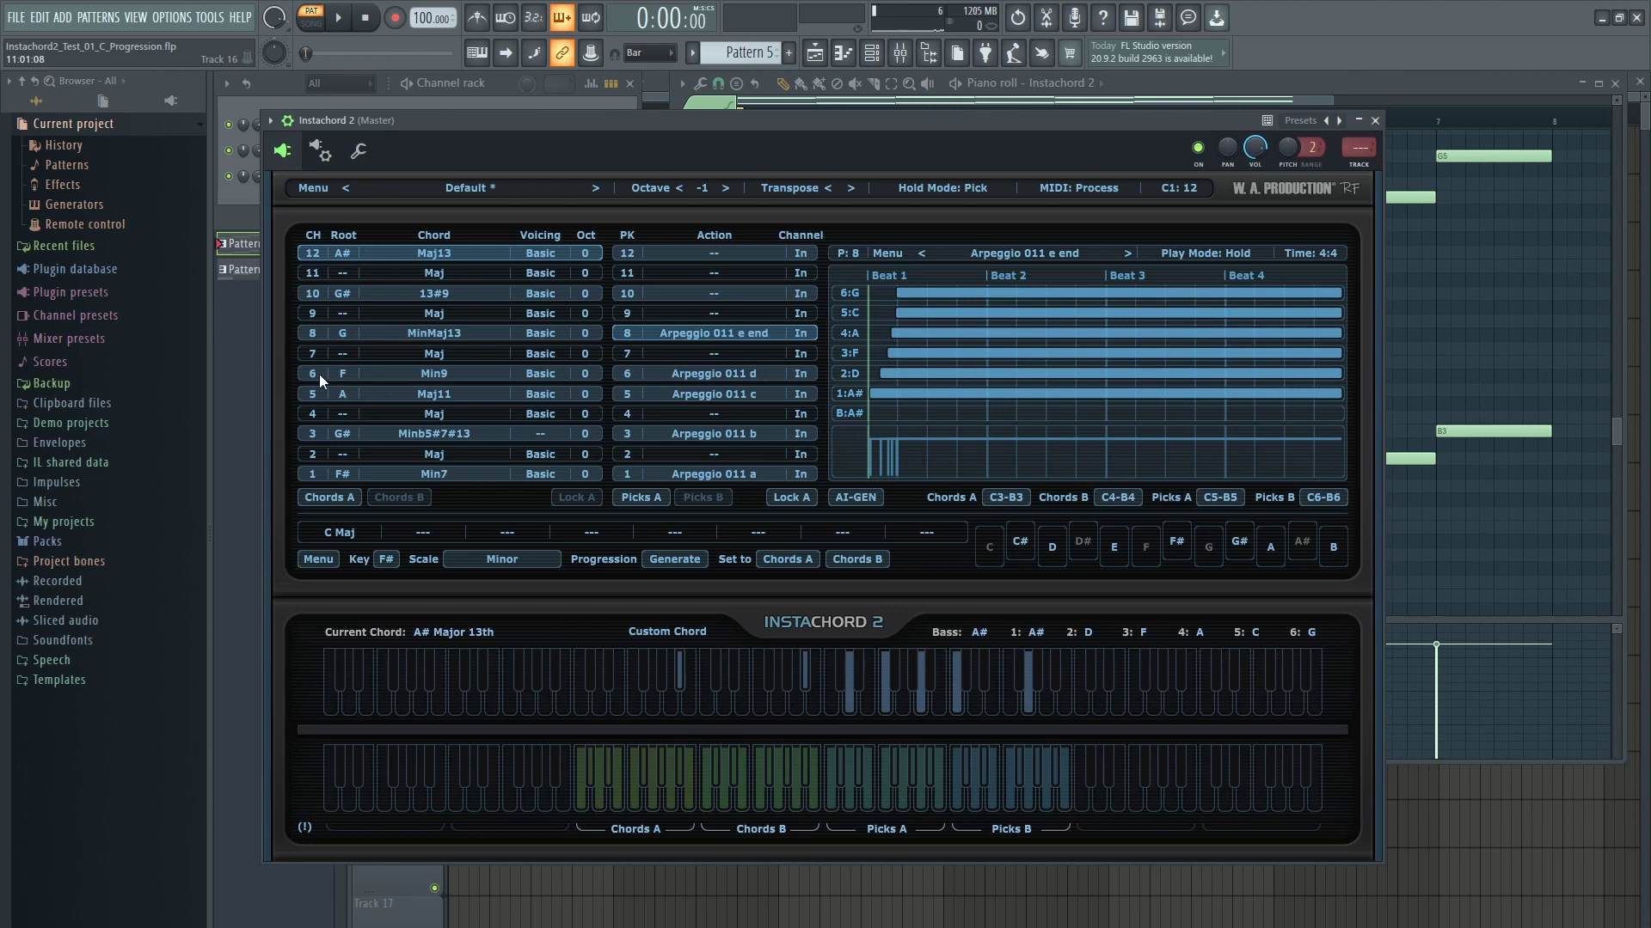
pyautogui.click(347, 372)
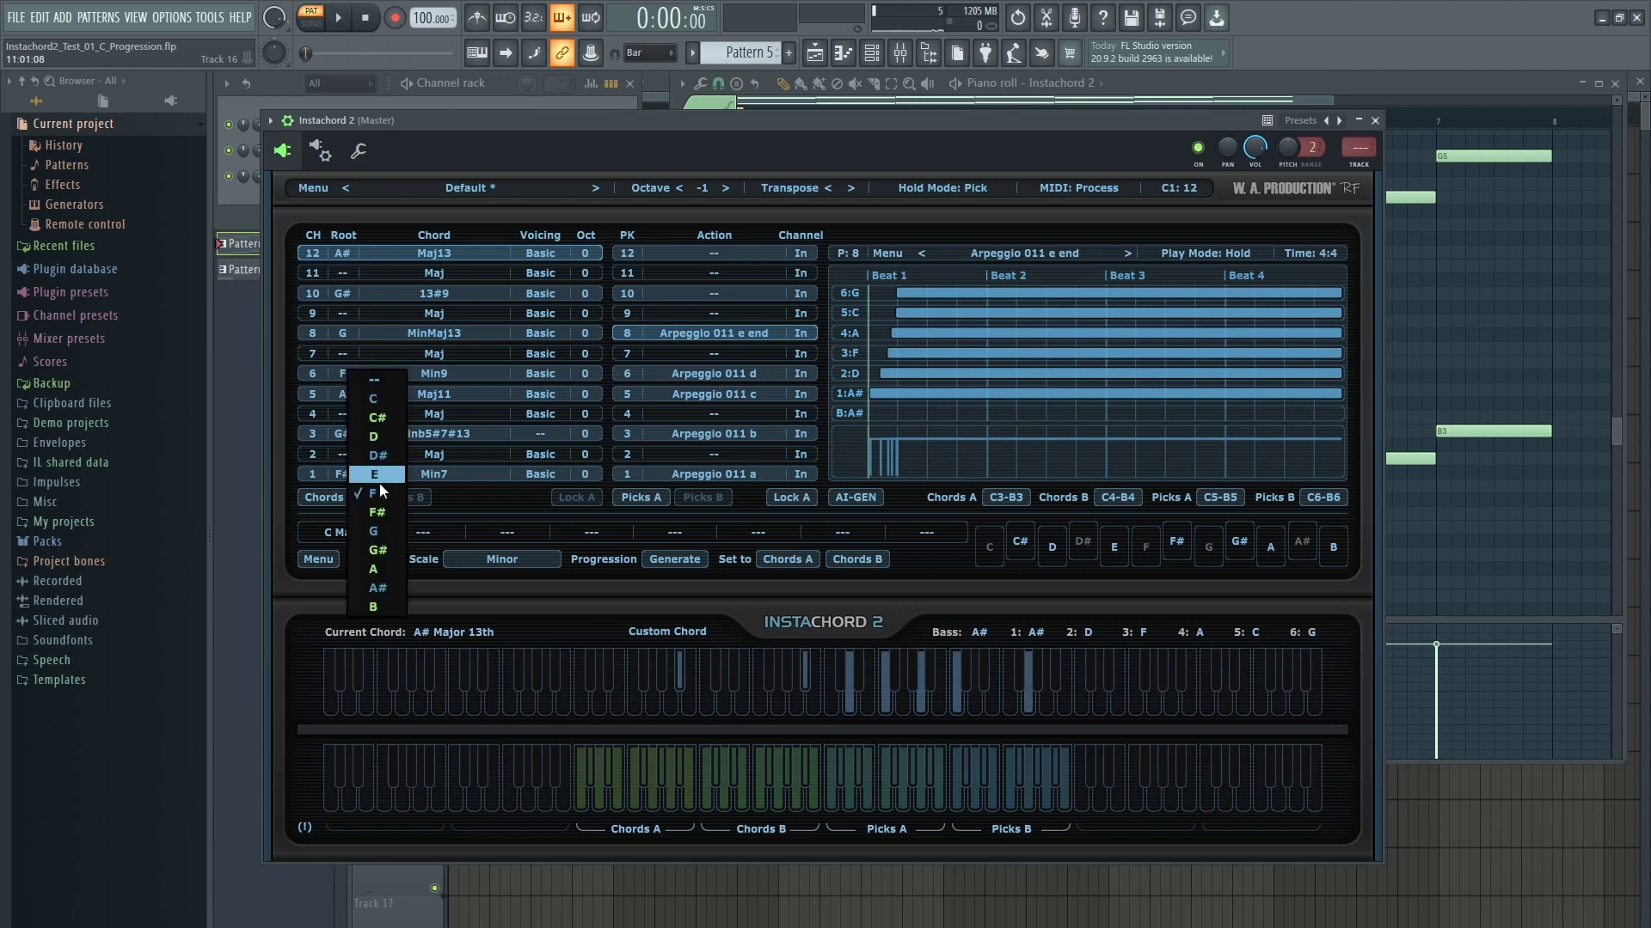
pyautogui.click(380, 605)
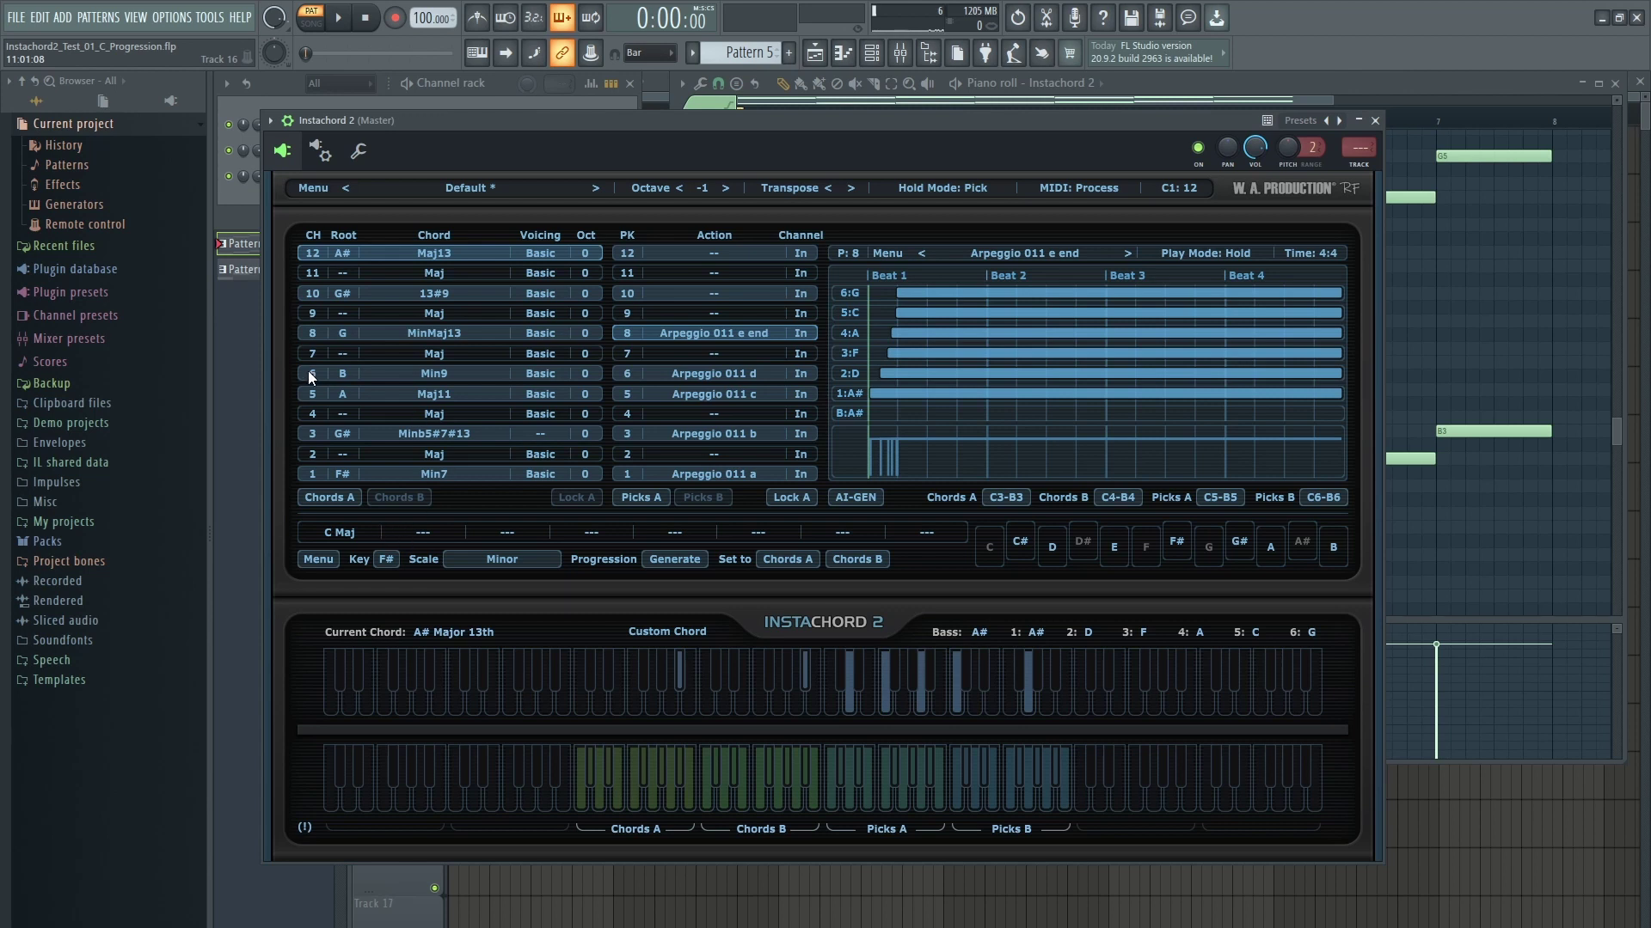
# Set the roots of chords 8, 10 and 12 to C#, D and E, and play the progression through
pyautogui.click(342, 334)
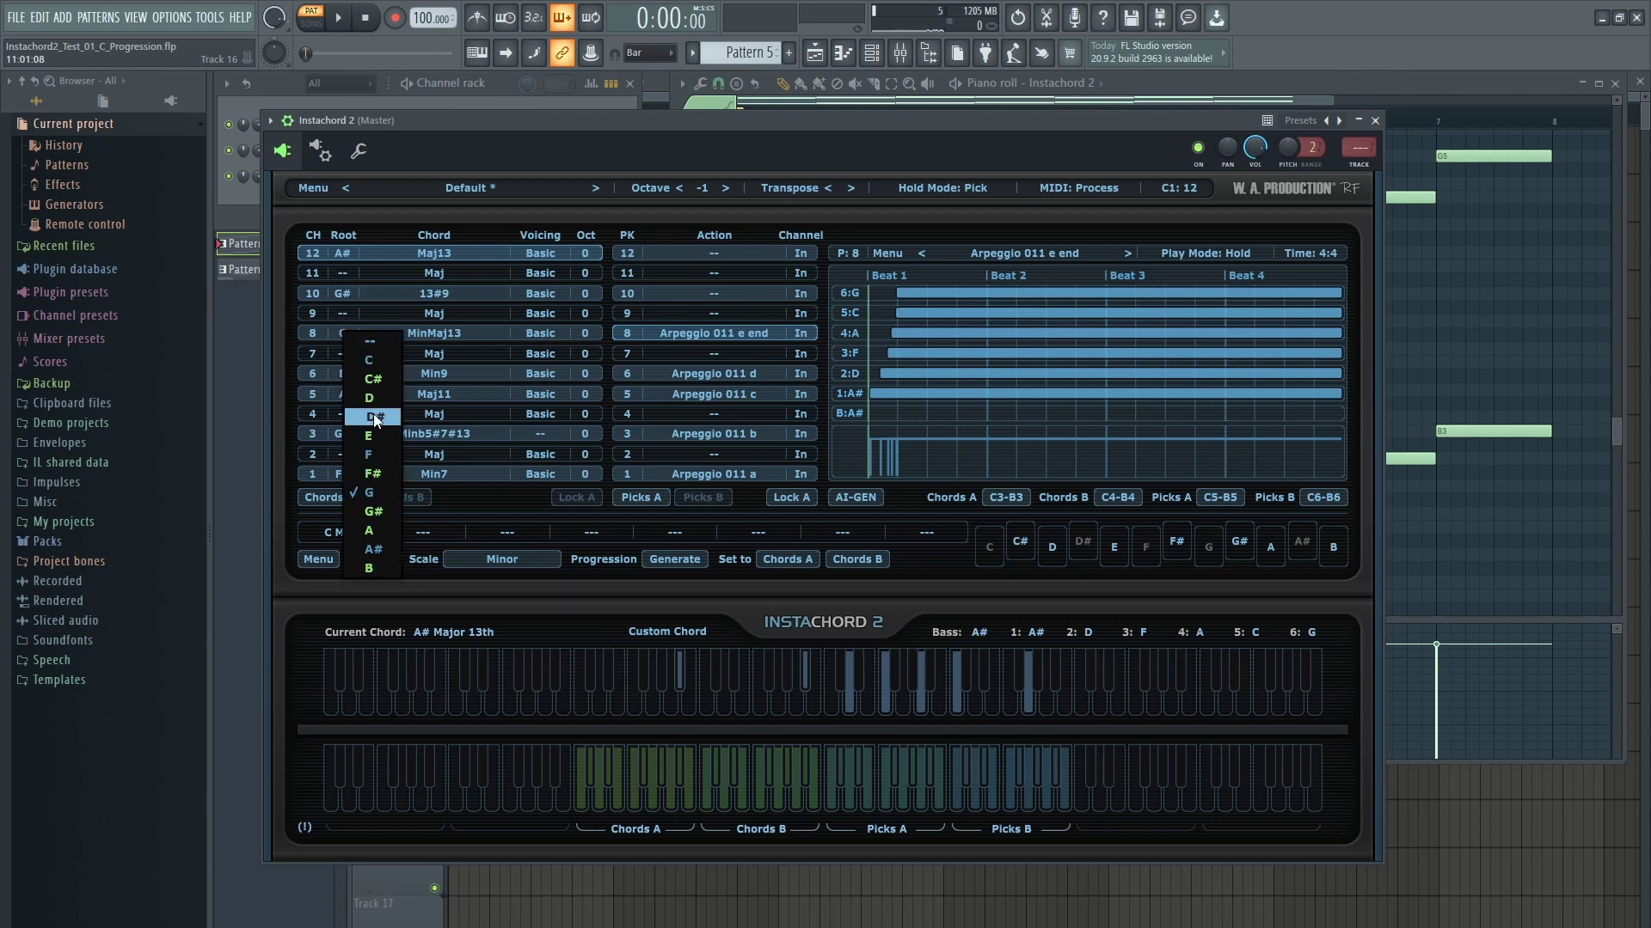
pyautogui.click(373, 379)
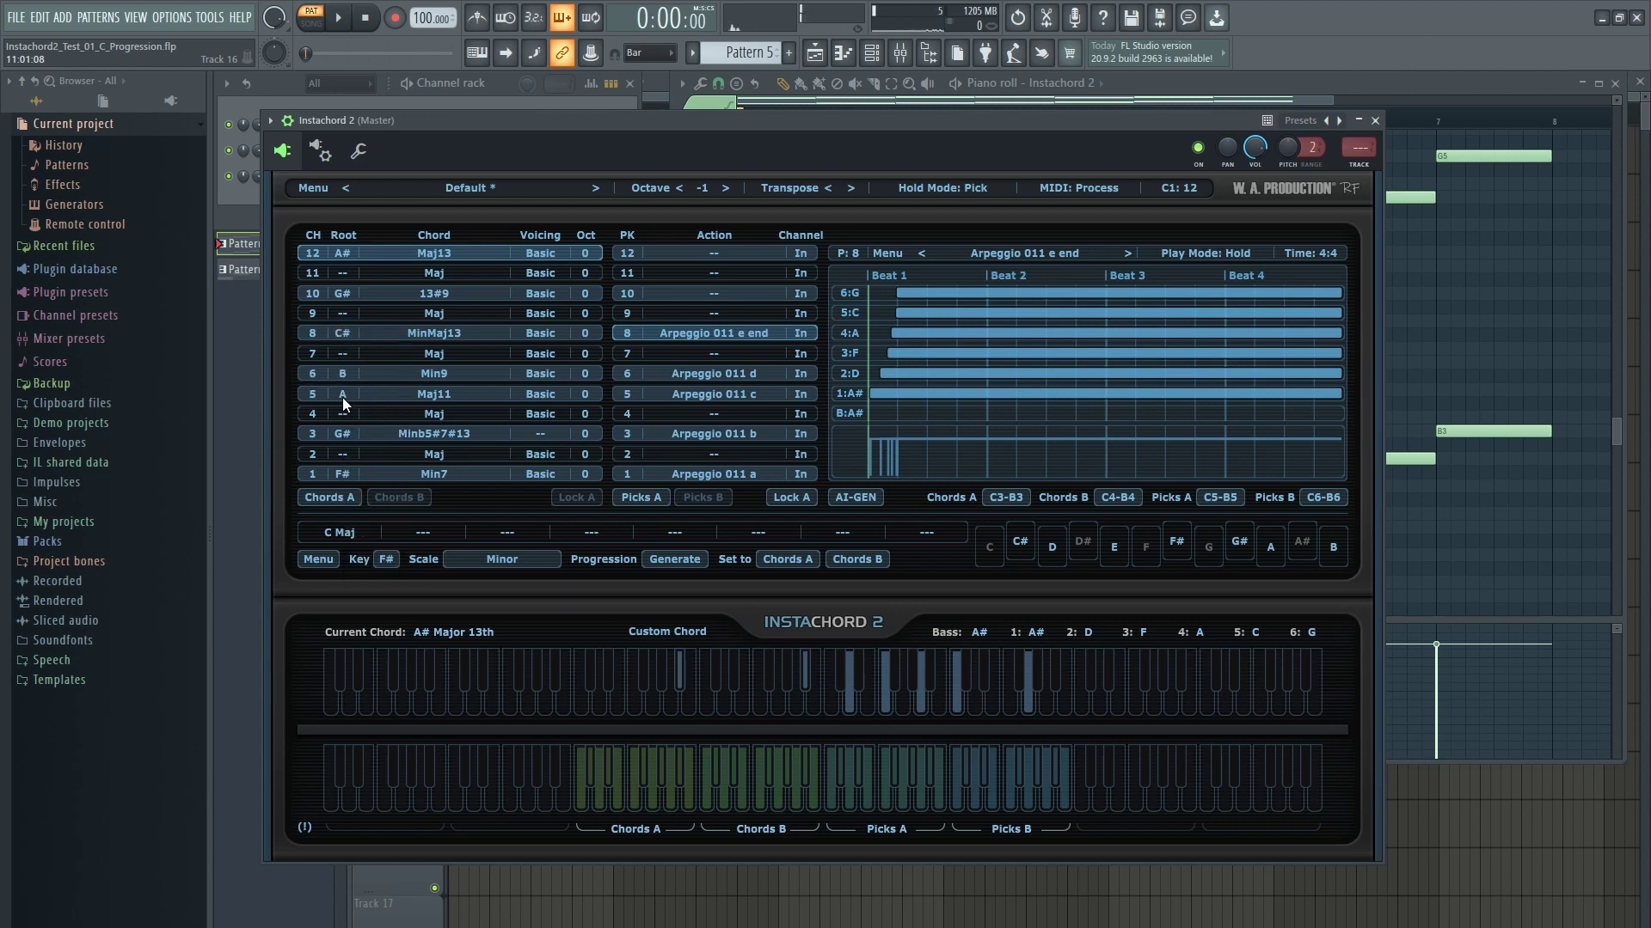
pyautogui.click(348, 293)
pyautogui.click(375, 356)
pyautogui.click(340, 251)
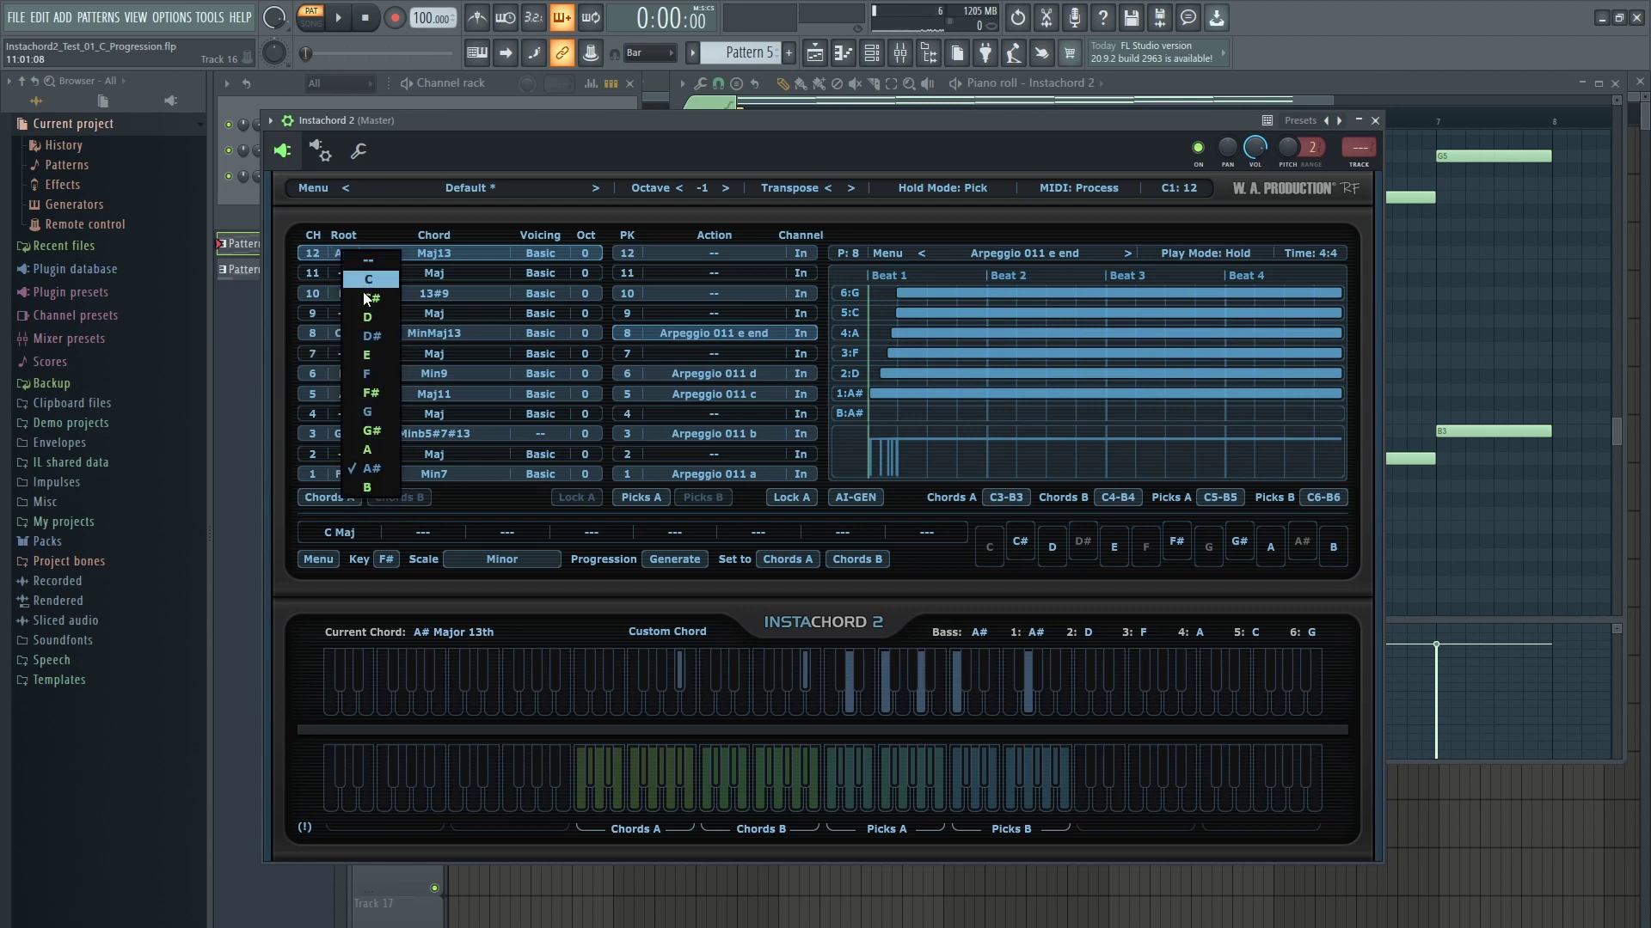
pyautogui.click(374, 355)
pyautogui.click(338, 17)
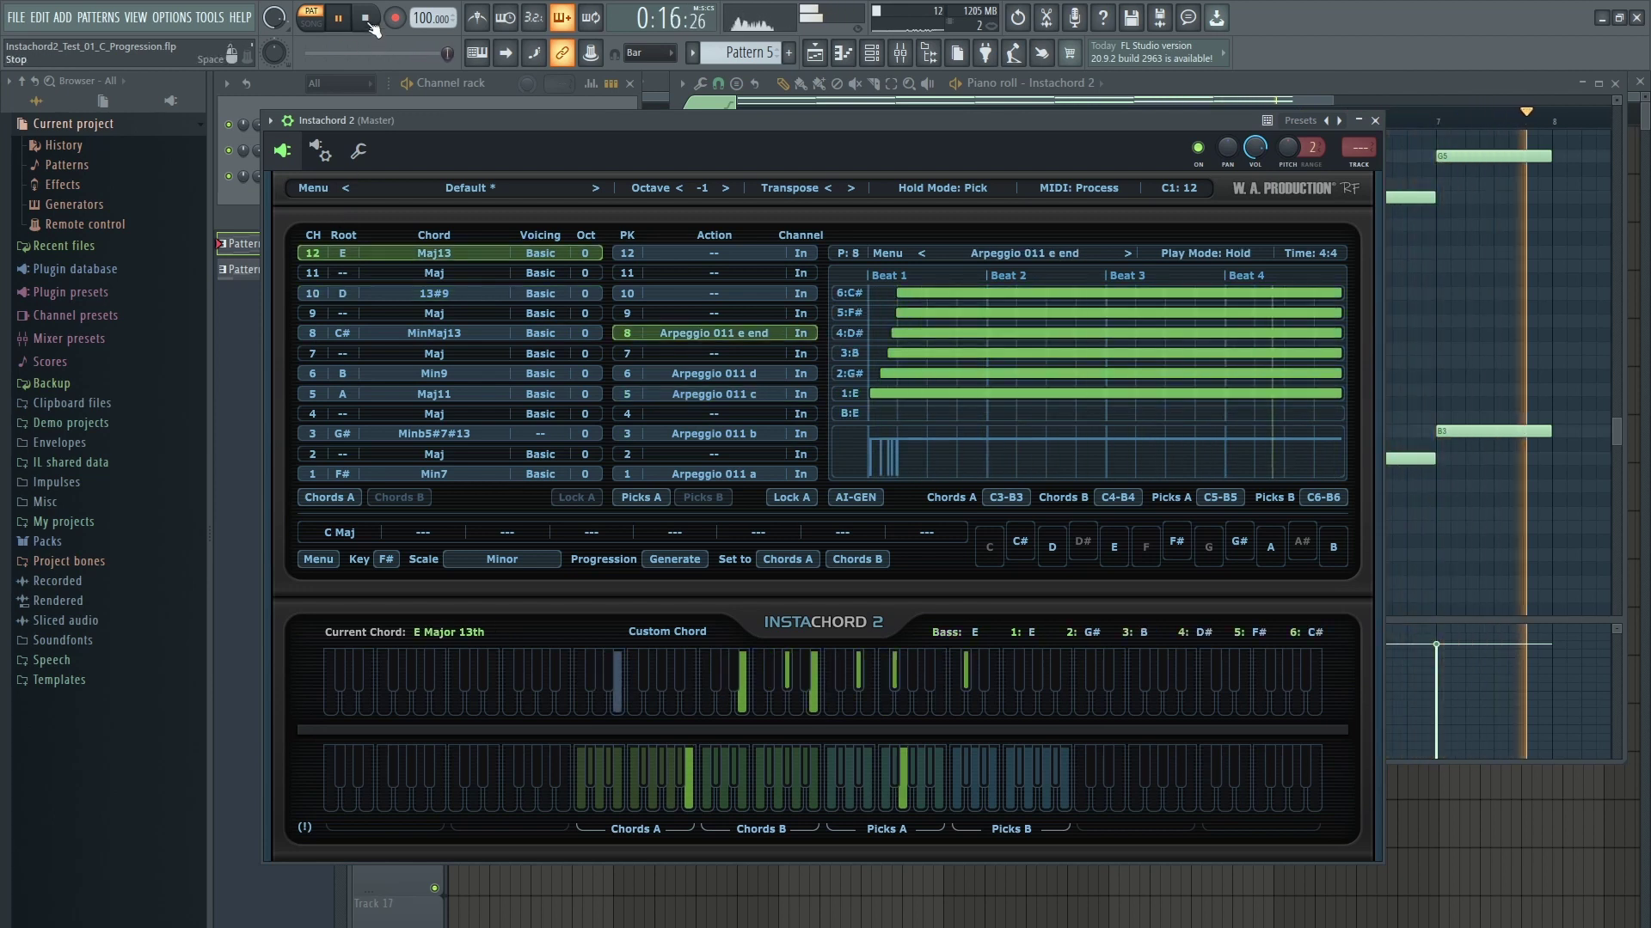
pyautogui.press('space')
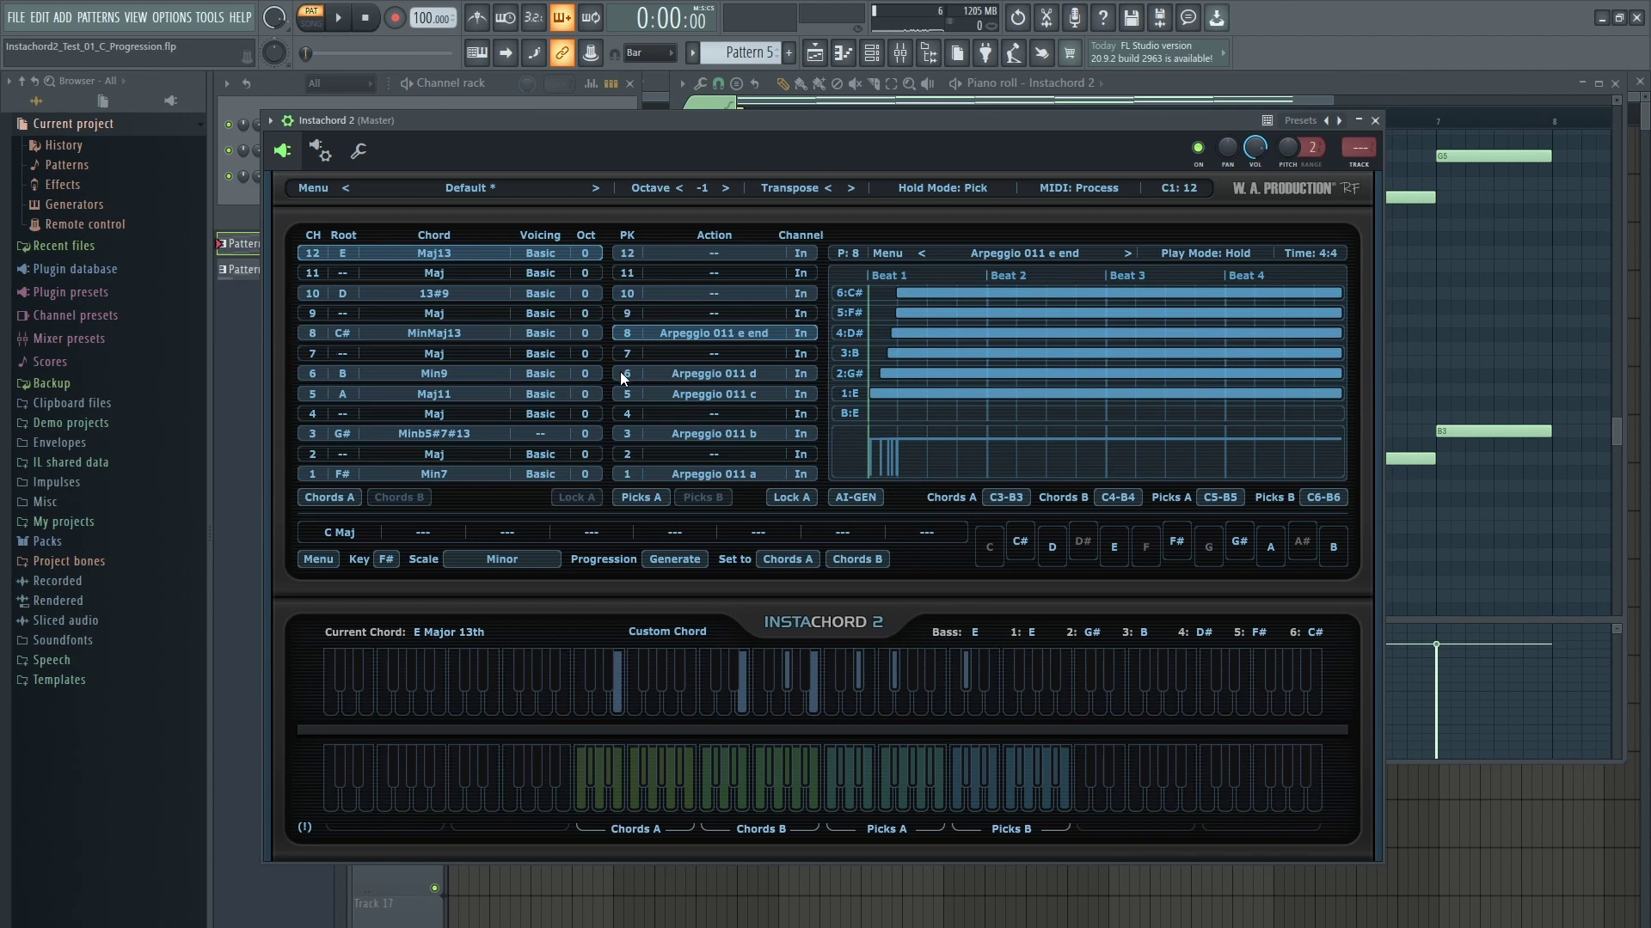
# Raise chords 8, 10 and 12 by one octave (+1) and play the progression to check them
pyautogui.click(586, 333)
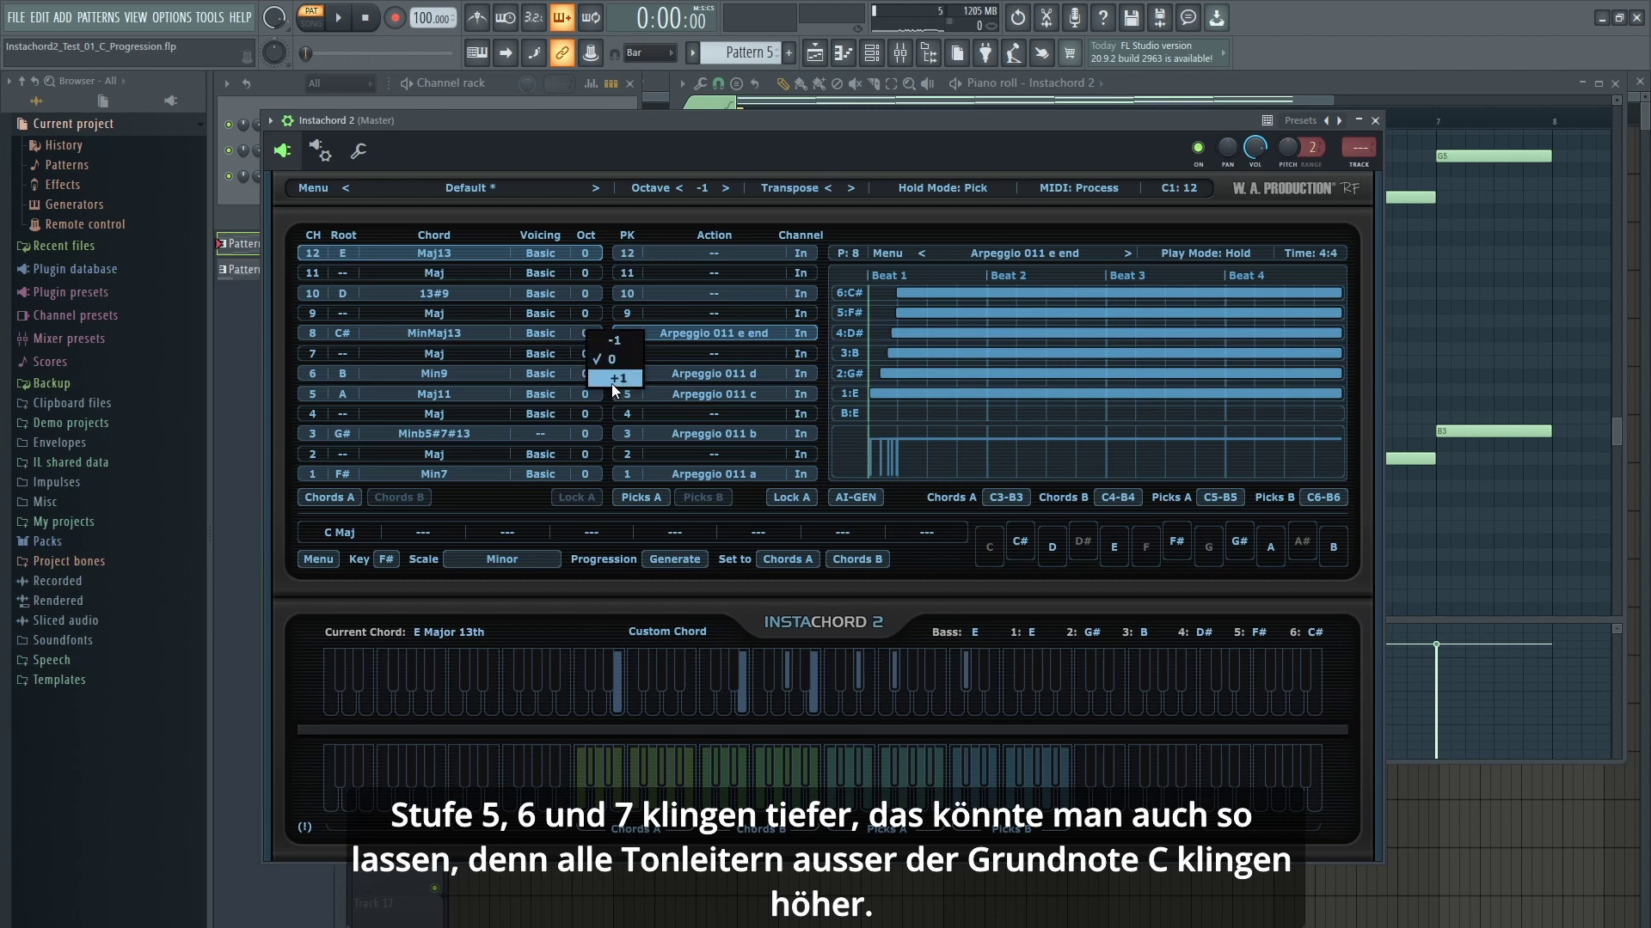
pyautogui.click(584, 295)
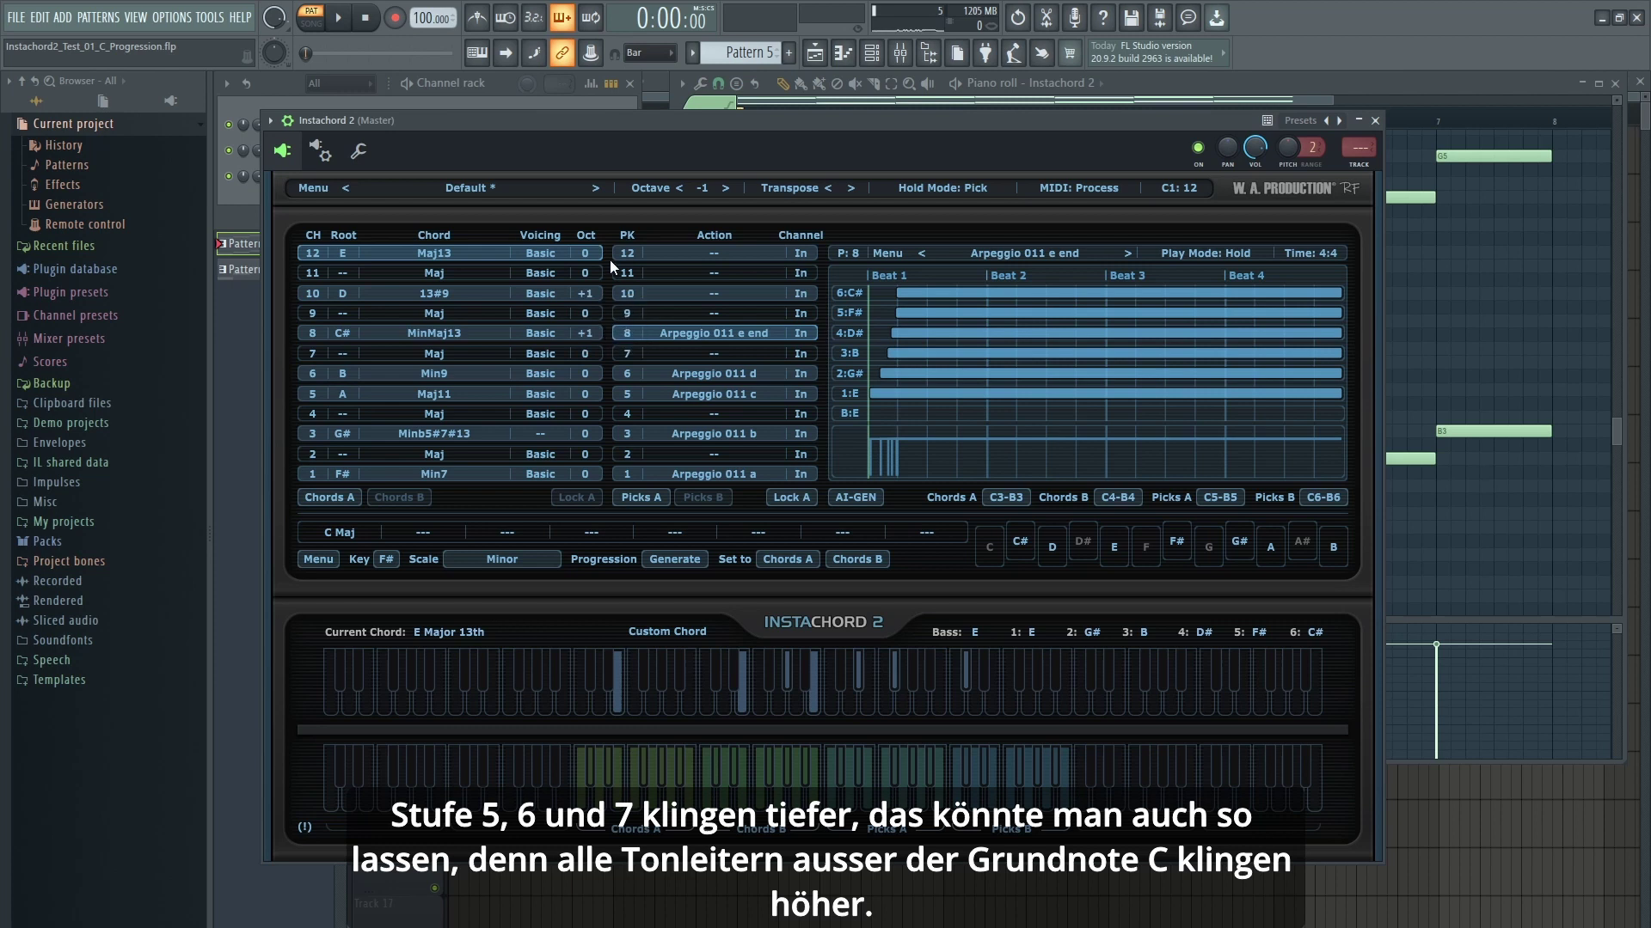
pyautogui.click(596, 295)
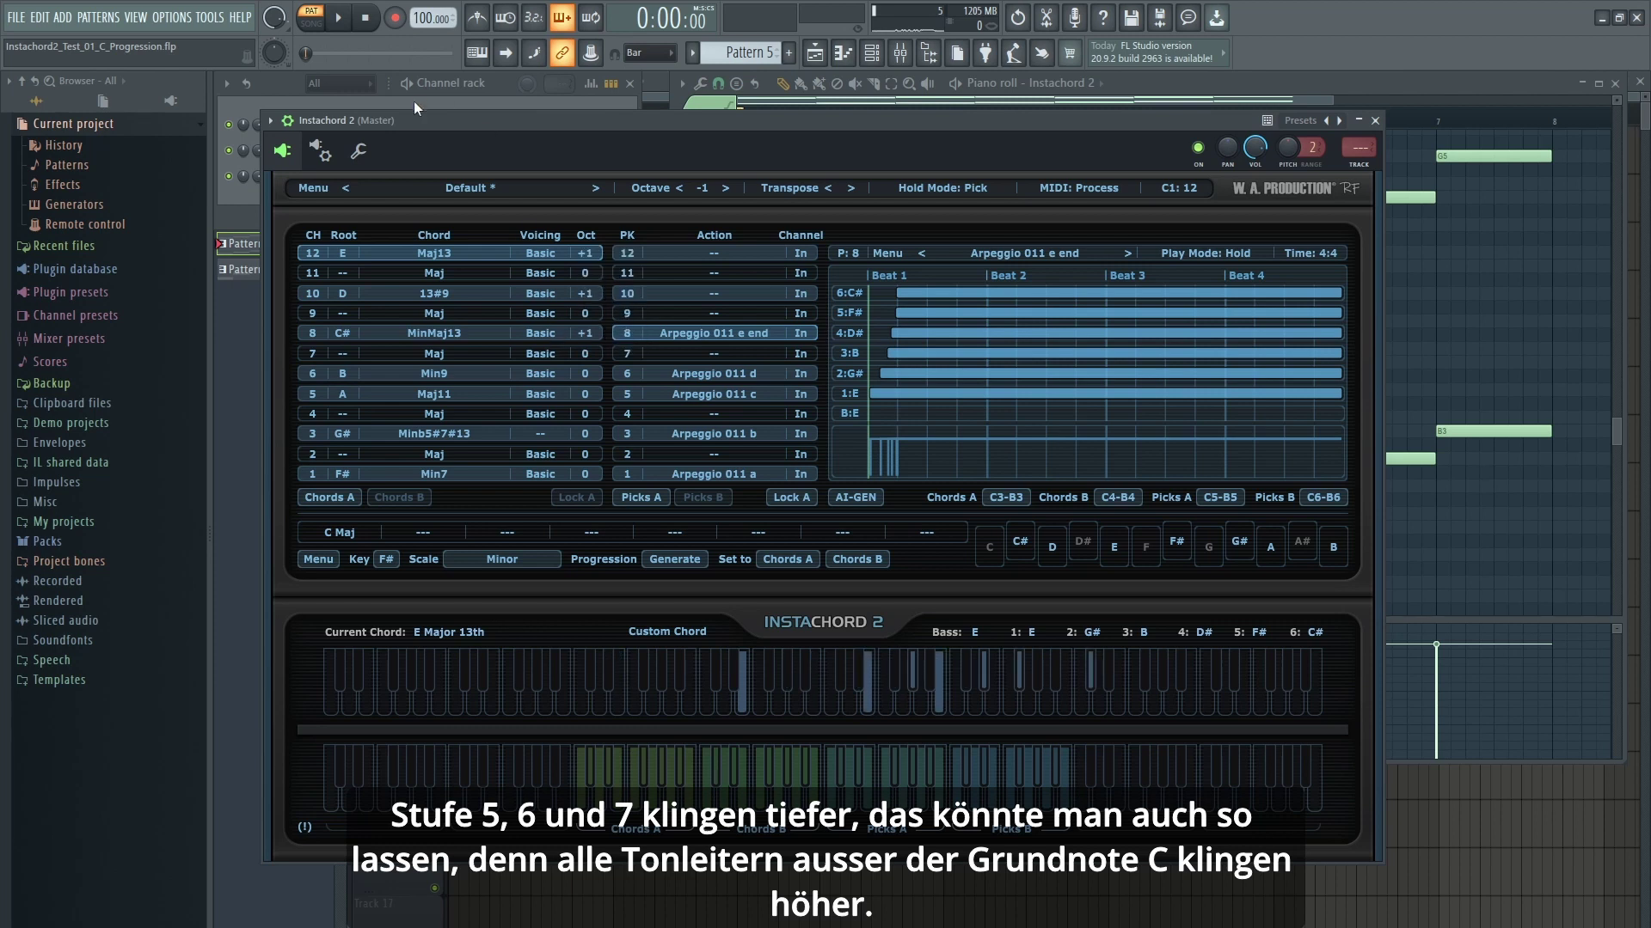
pyautogui.click(340, 21)
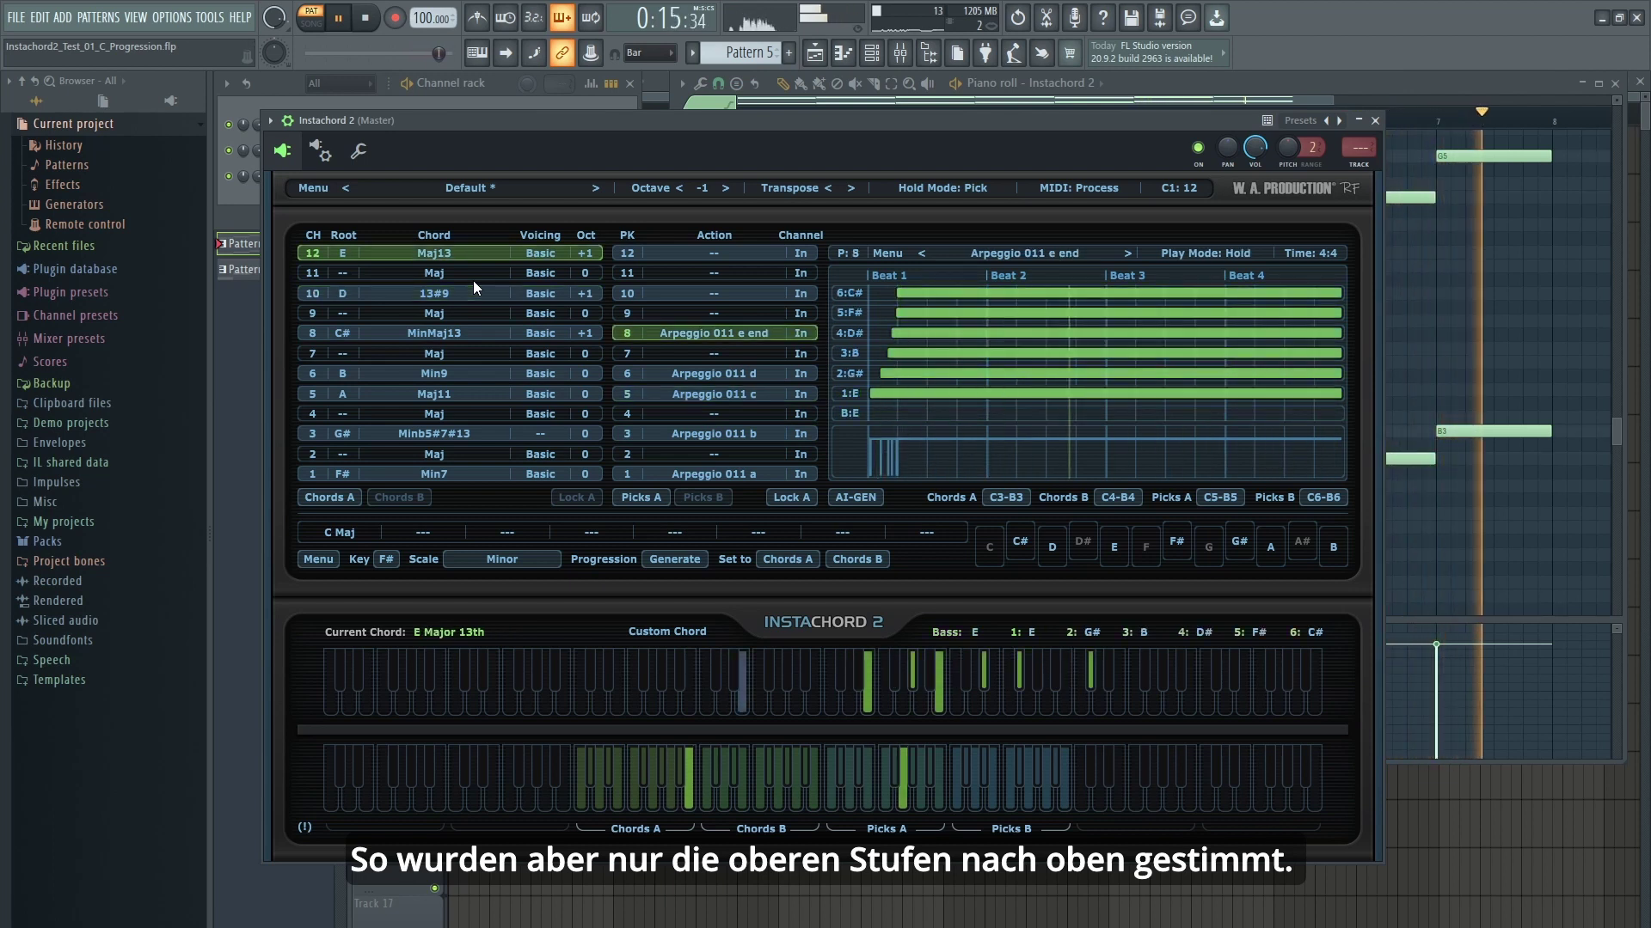
pyautogui.click(361, 18)
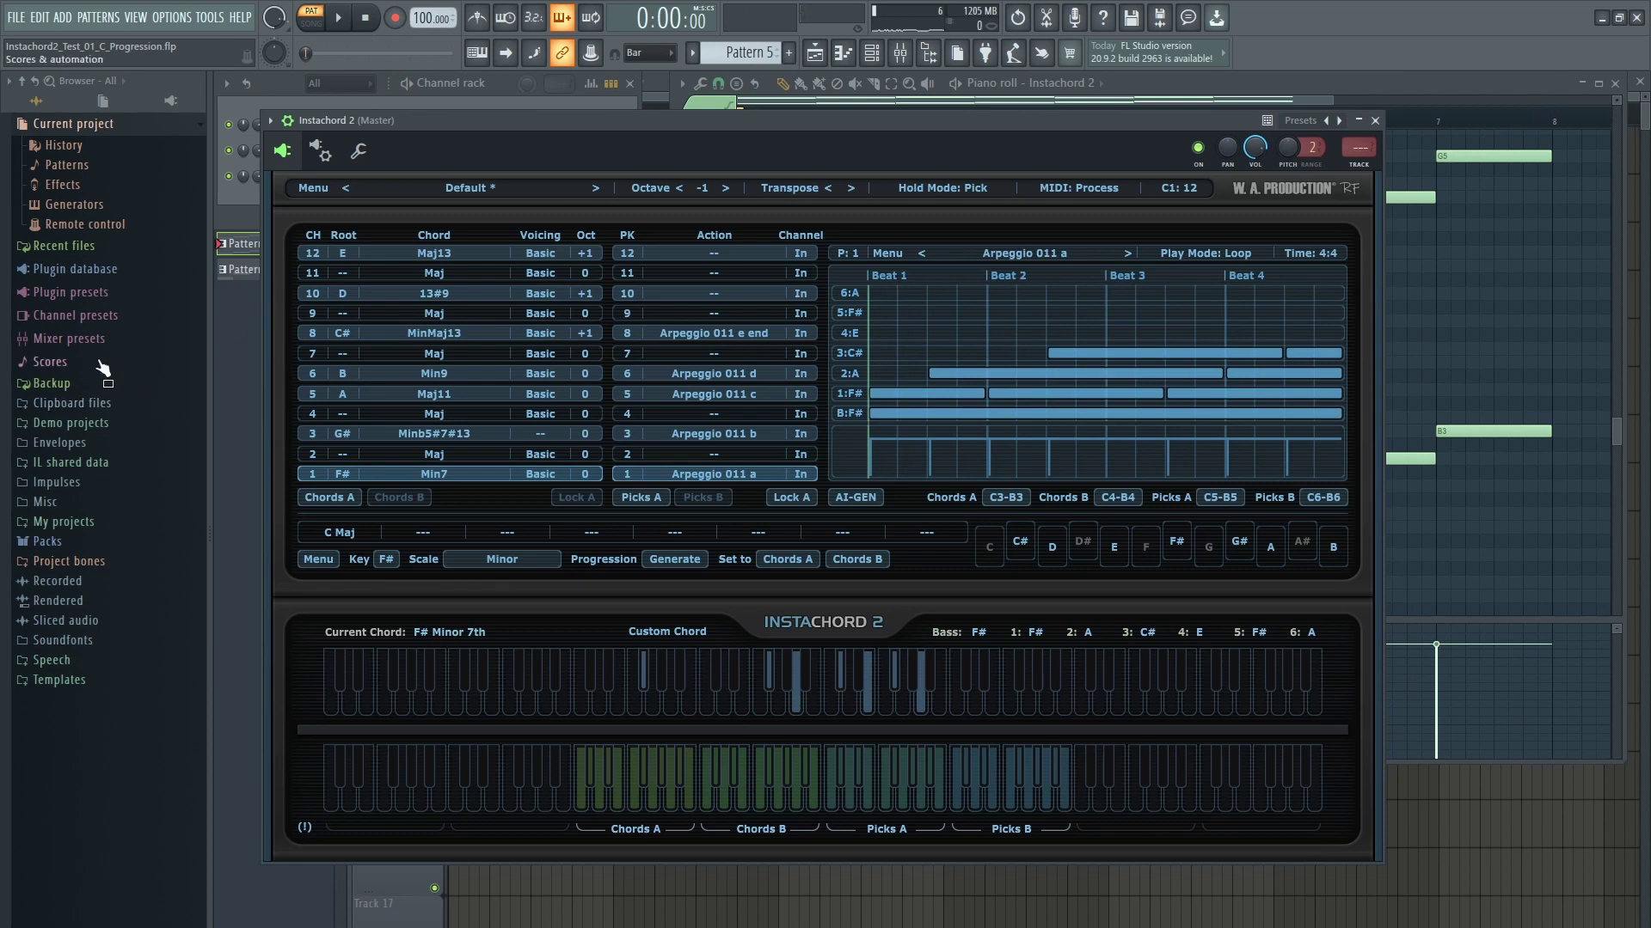
# Record notes and automation into the empty Pattern 7, playing chord triggers from C3 upward under a held C5 pick note
pyautogui.click(843, 53)
pyautogui.scroll(-2, 749, 52)
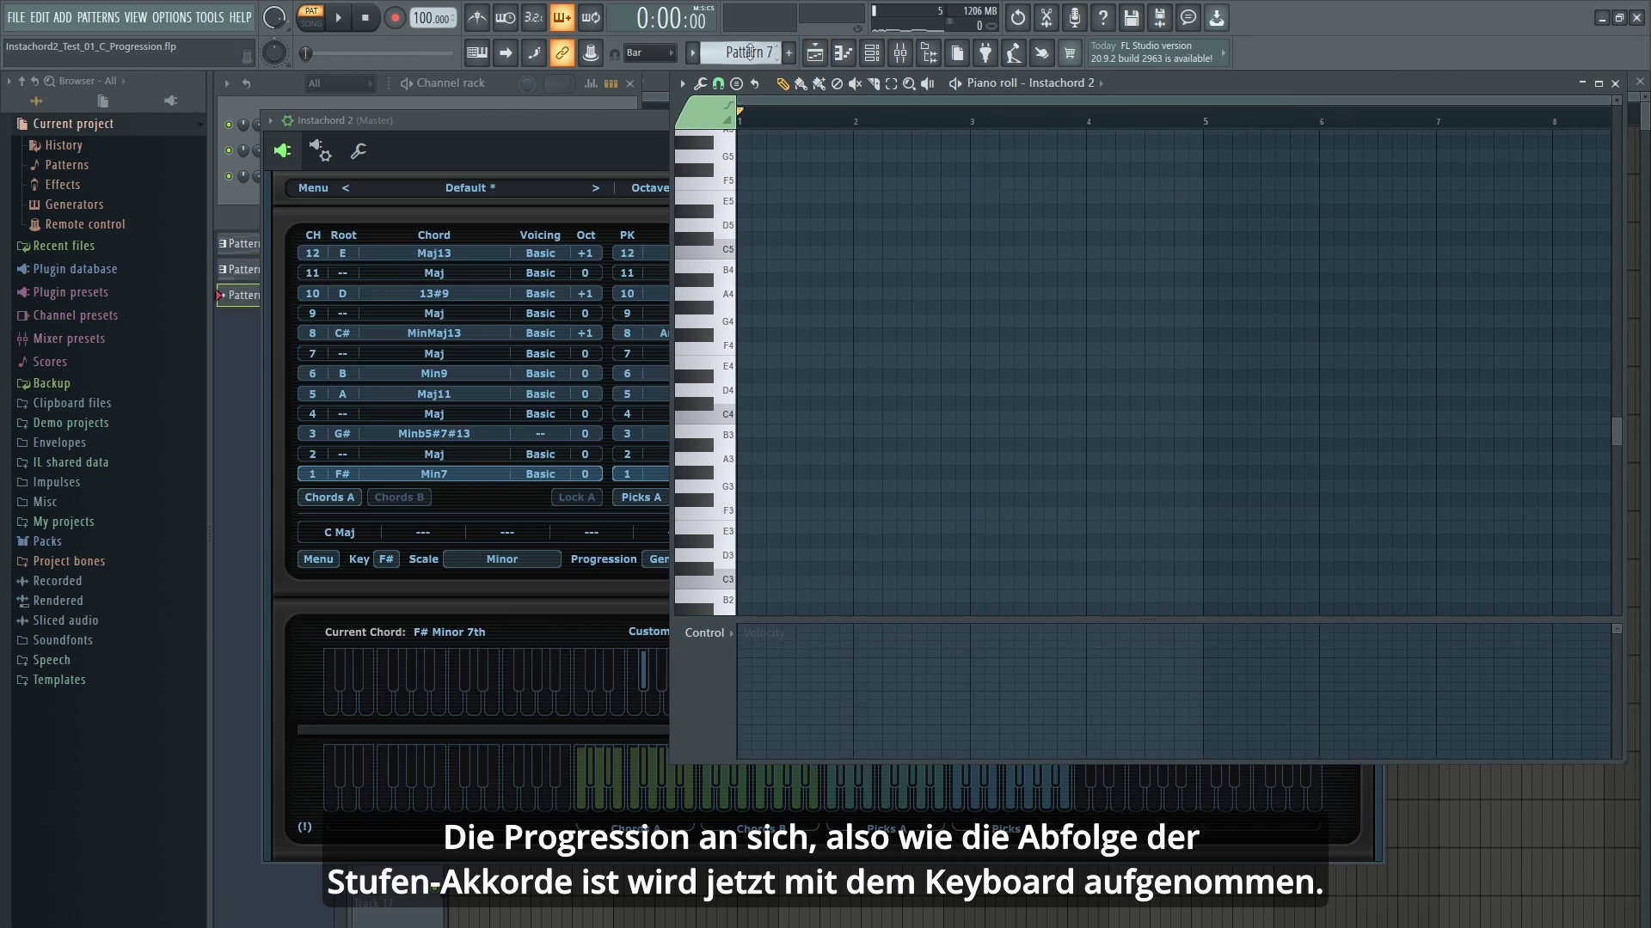
pyautogui.click(397, 19)
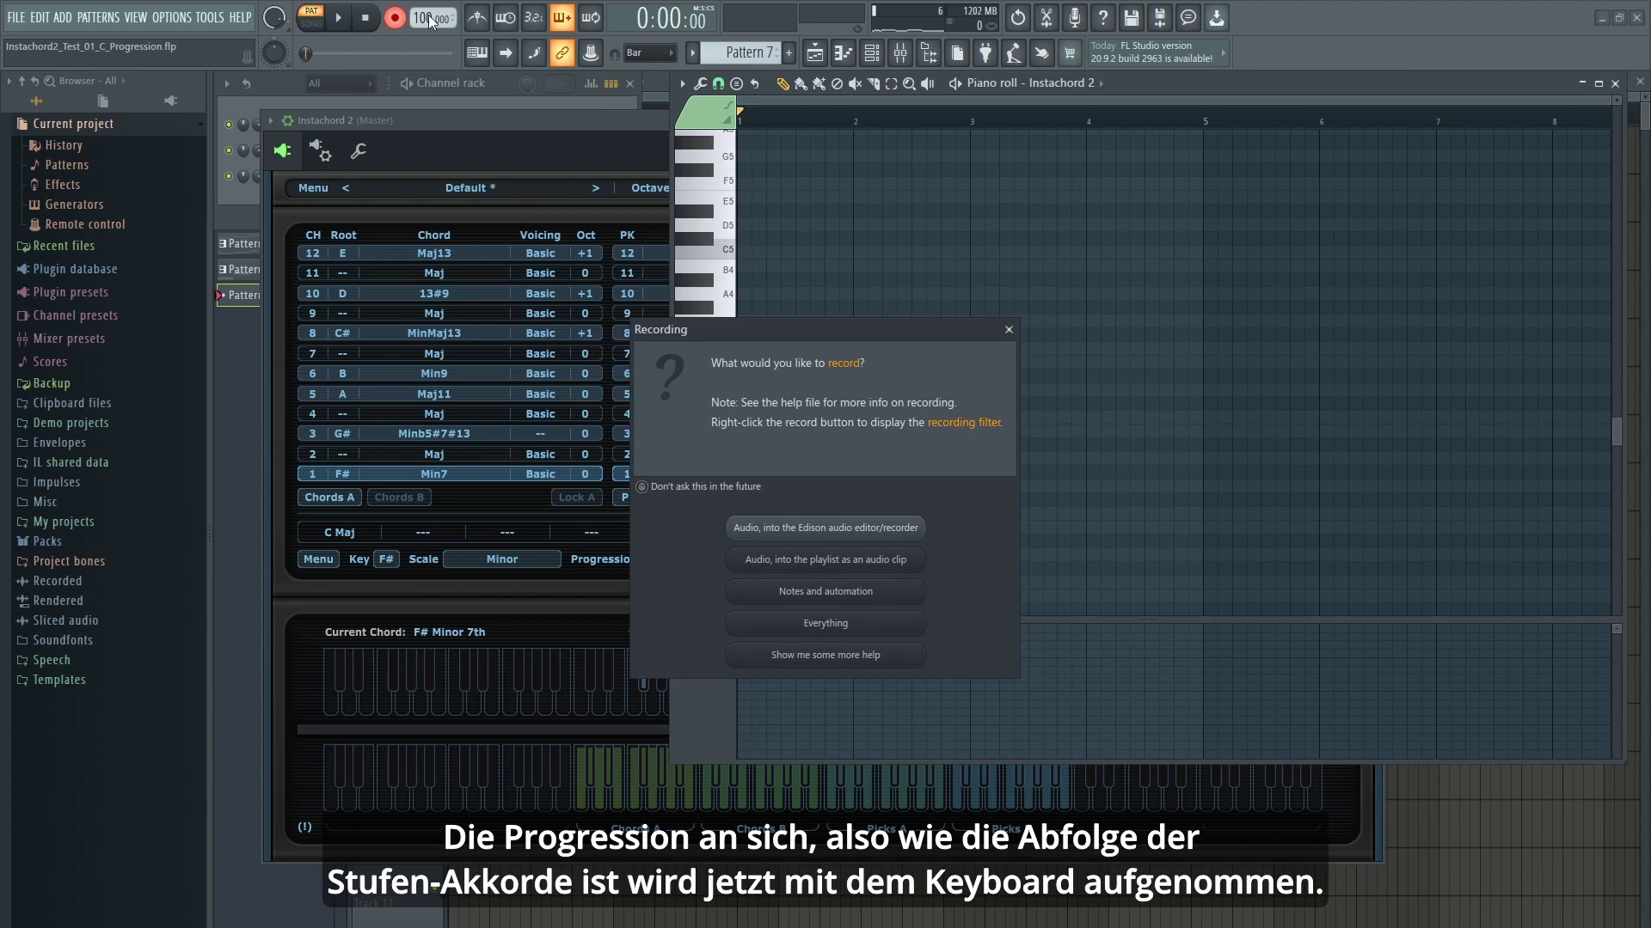
pyautogui.click(858, 593)
pyautogui.click(348, 19)
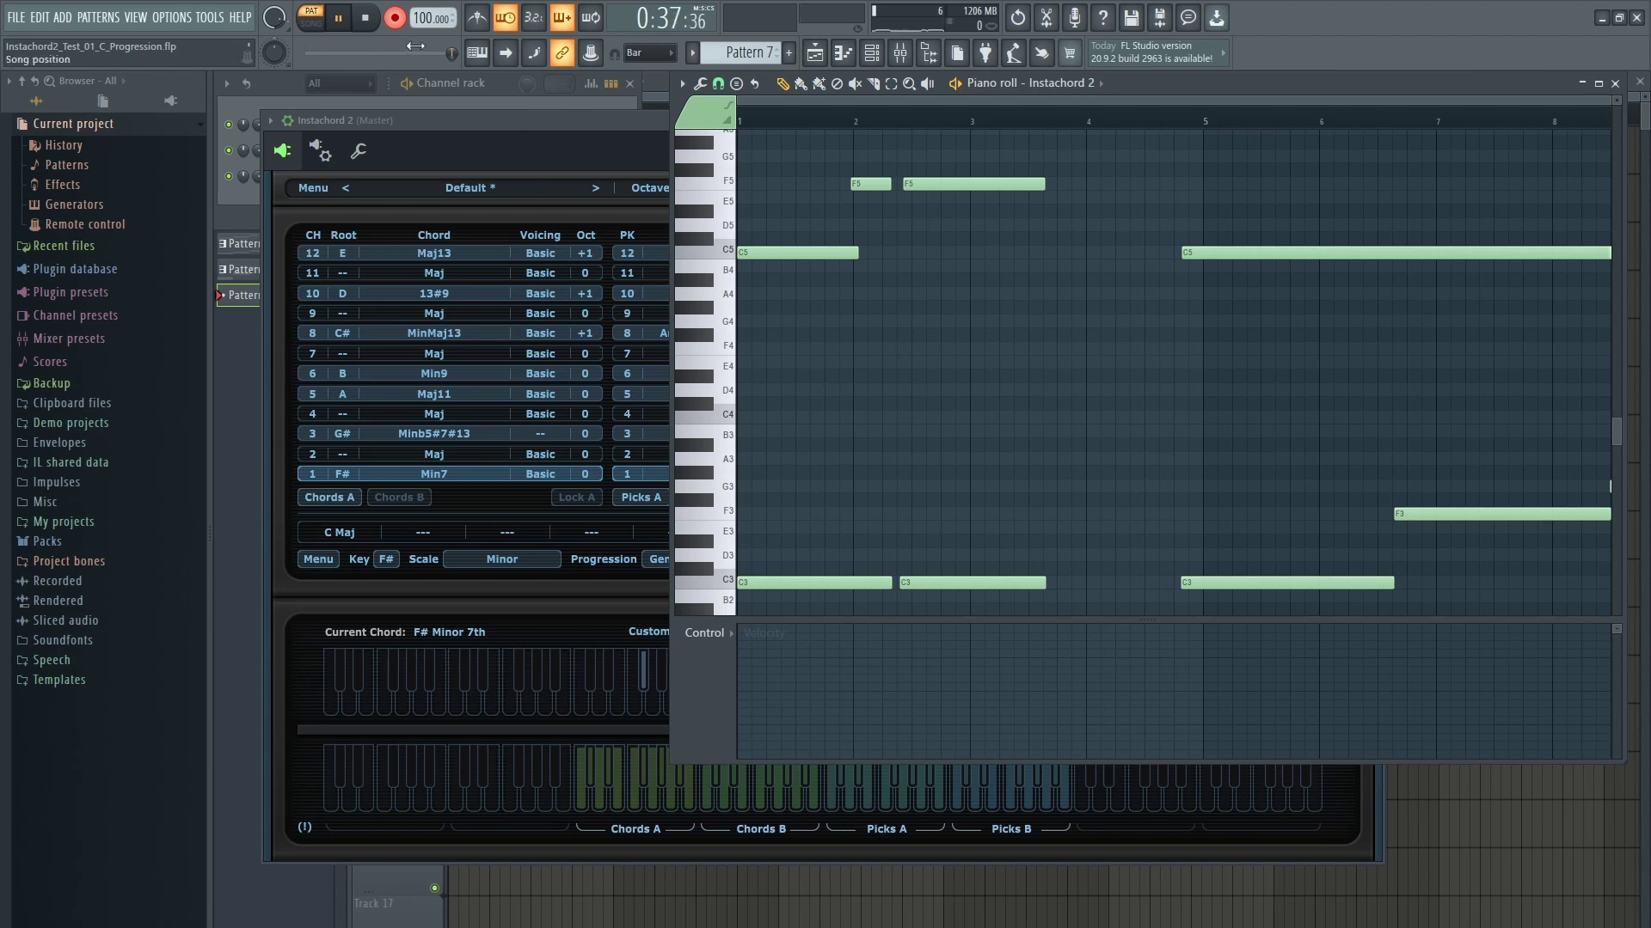
pyautogui.press('space')
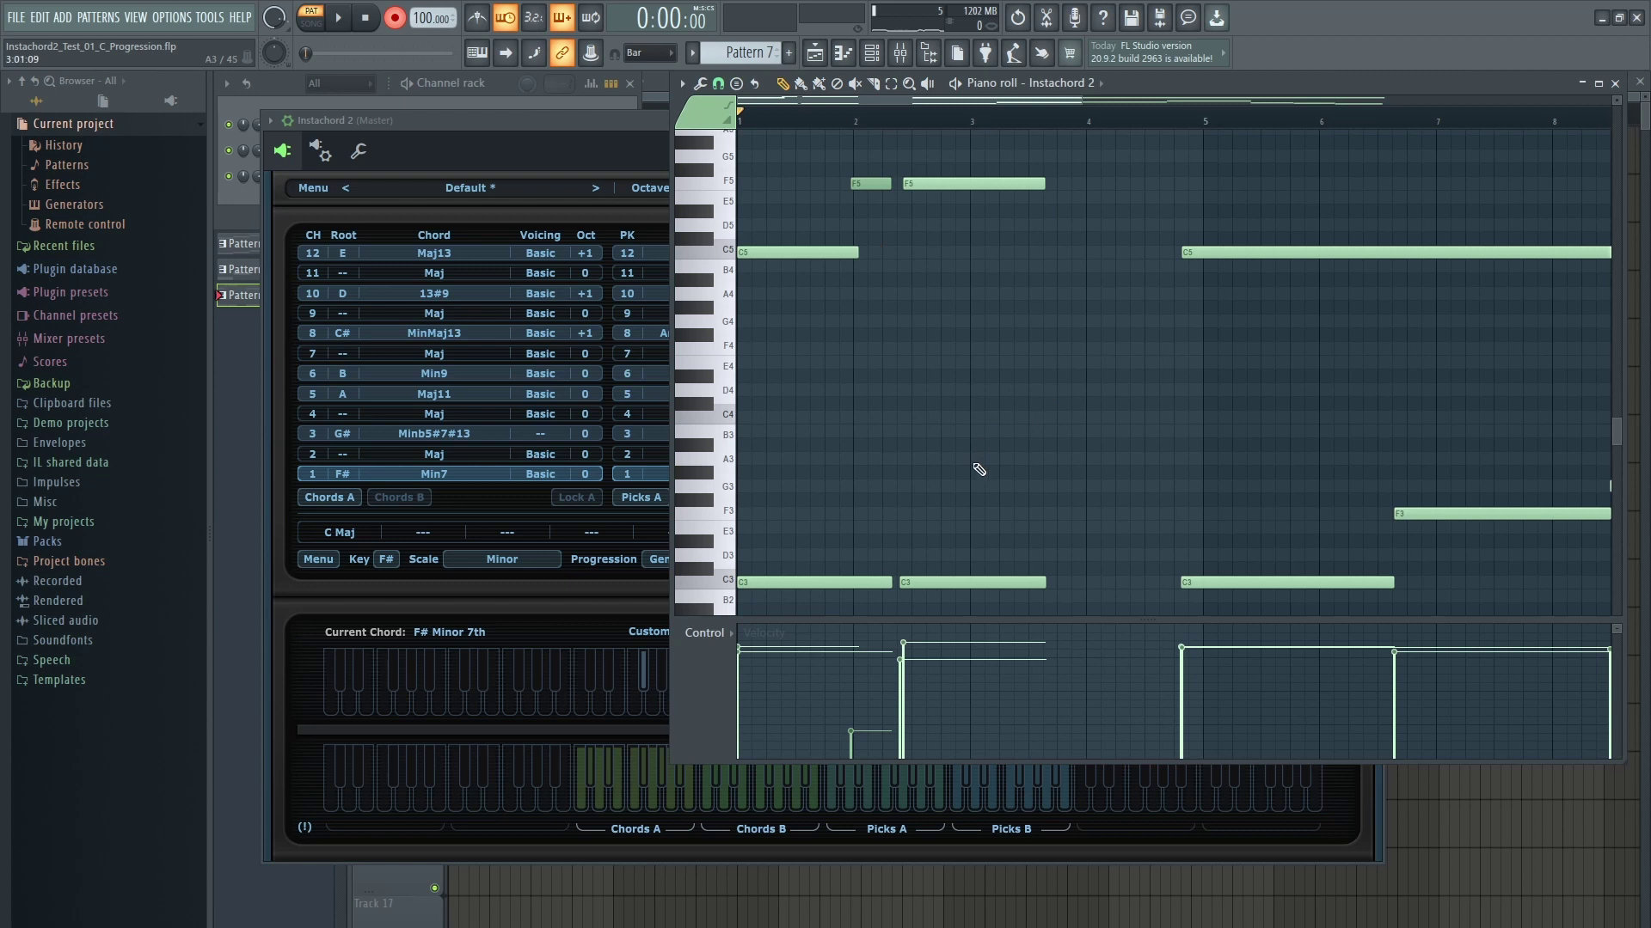
# Delete the false-start notes in bars 1 to 3 and move the remaining recorded notes to the start of bar 1
pyautogui.moveTo(778, 168); pyautogui.dragTo(1049, 591)
pyautogui.press('Delete')
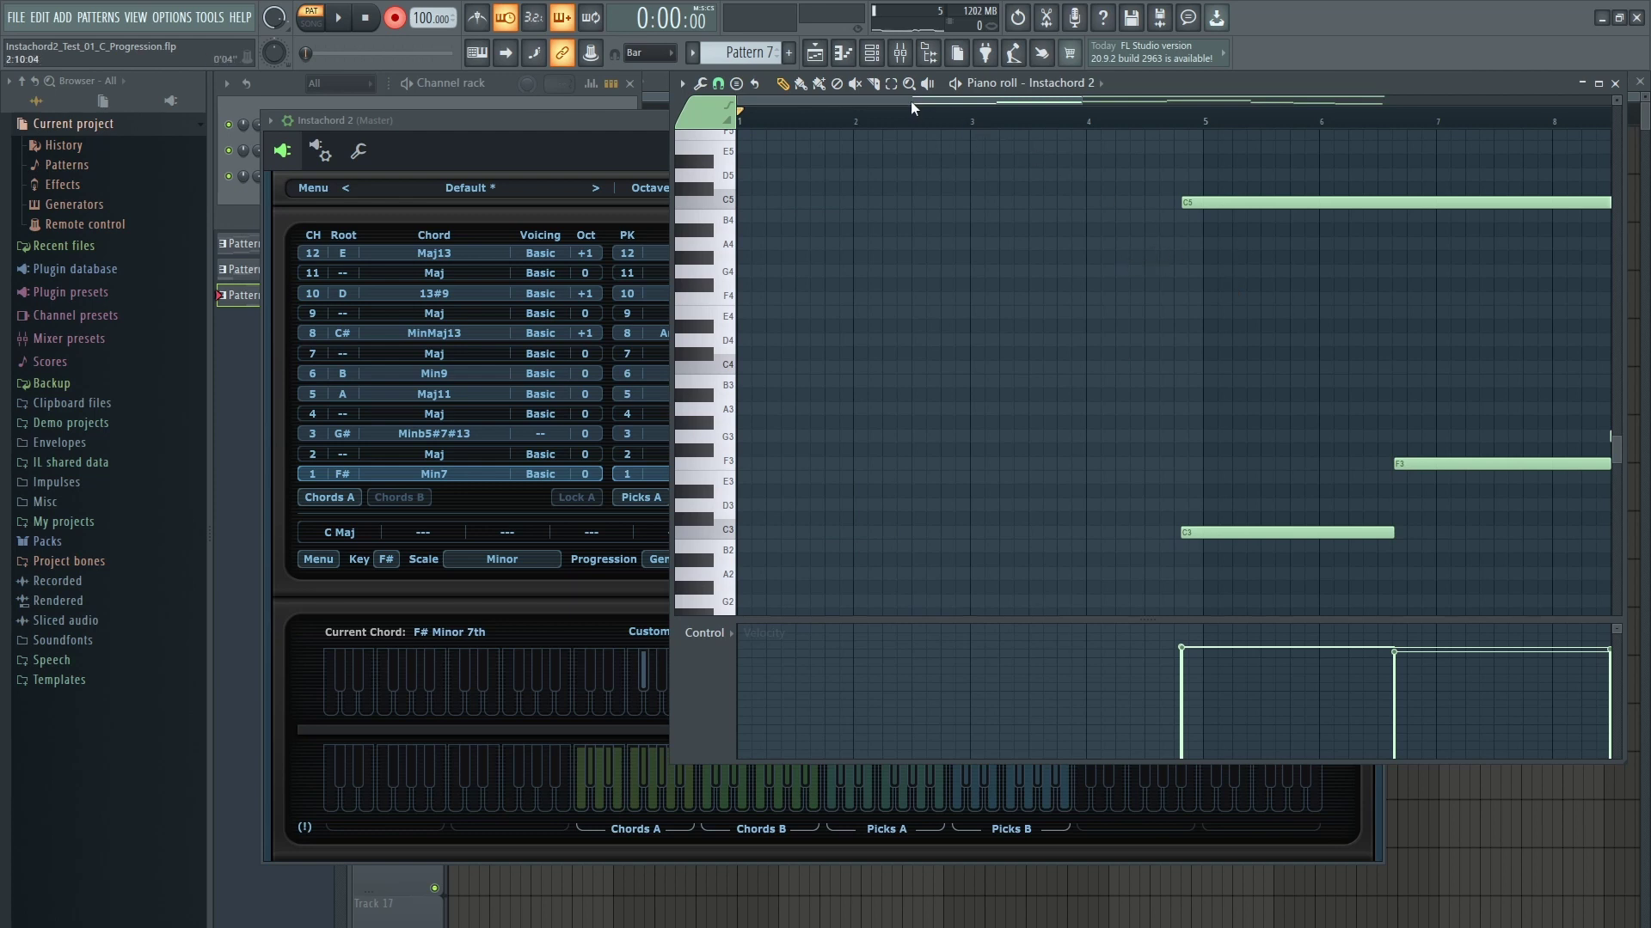
pyautogui.hotkey('ctrl', 'a')
pyautogui.moveTo(1274, 199); pyautogui.dragTo(828, 201)
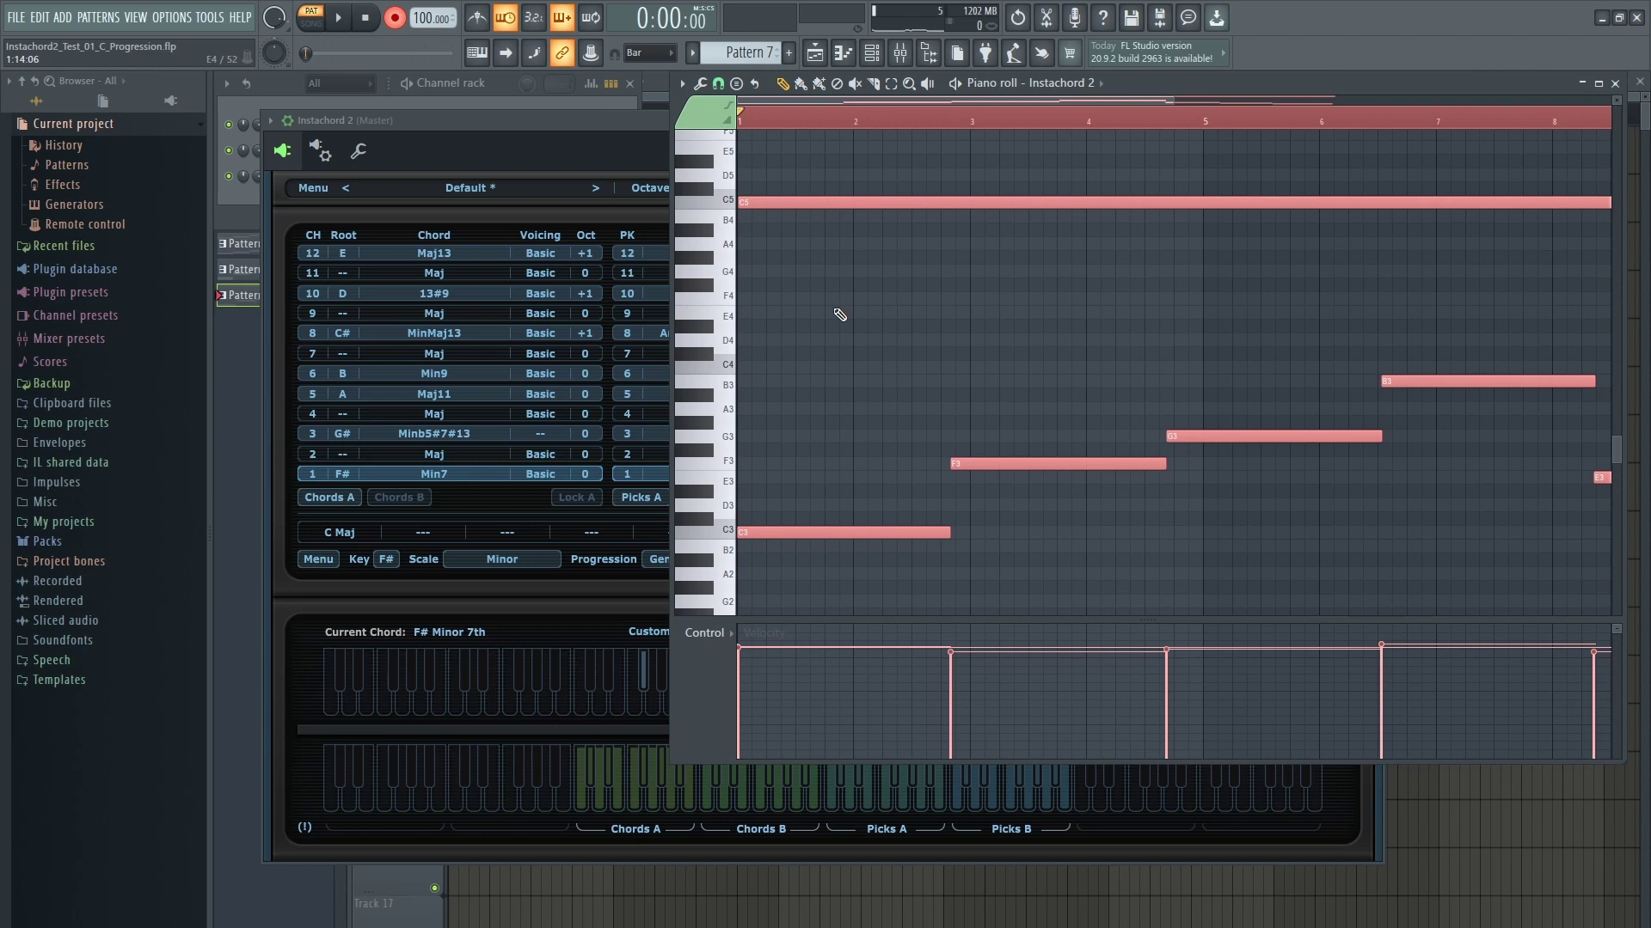
pyautogui.hotkey('ctrl', 'd')
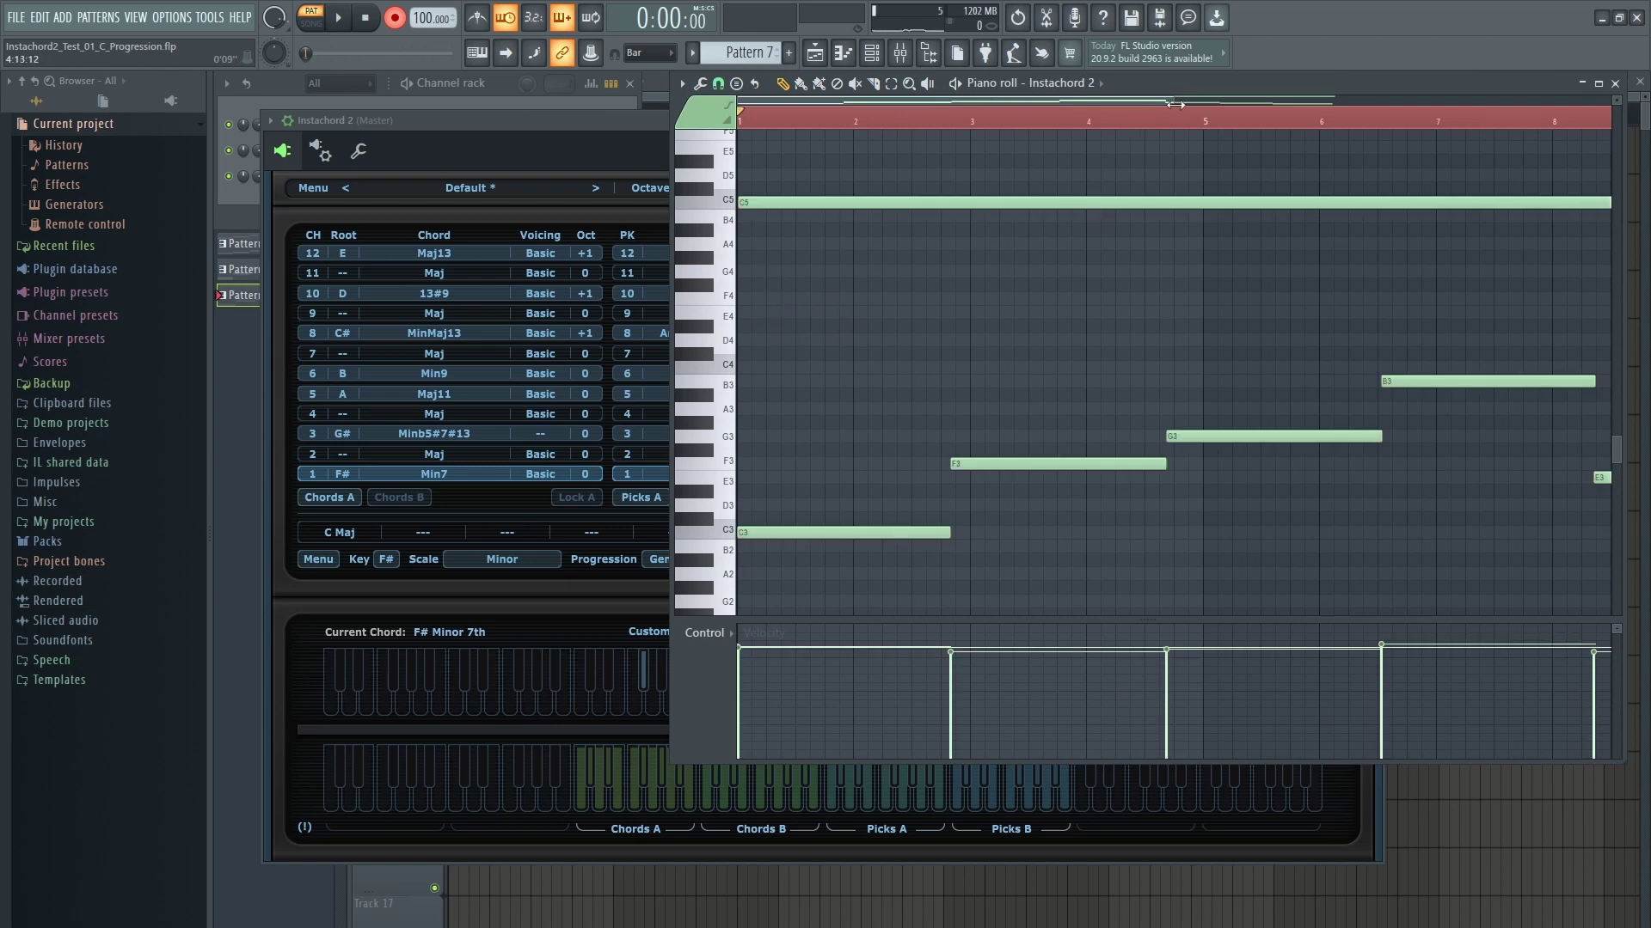
# Copy only the C3–B3 chord-trigger notes from Pattern 8 and paste them beneath the prepared pick notes in Pattern 7
pyautogui.moveTo(1175, 99); pyautogui.dragTo(1396, 105)
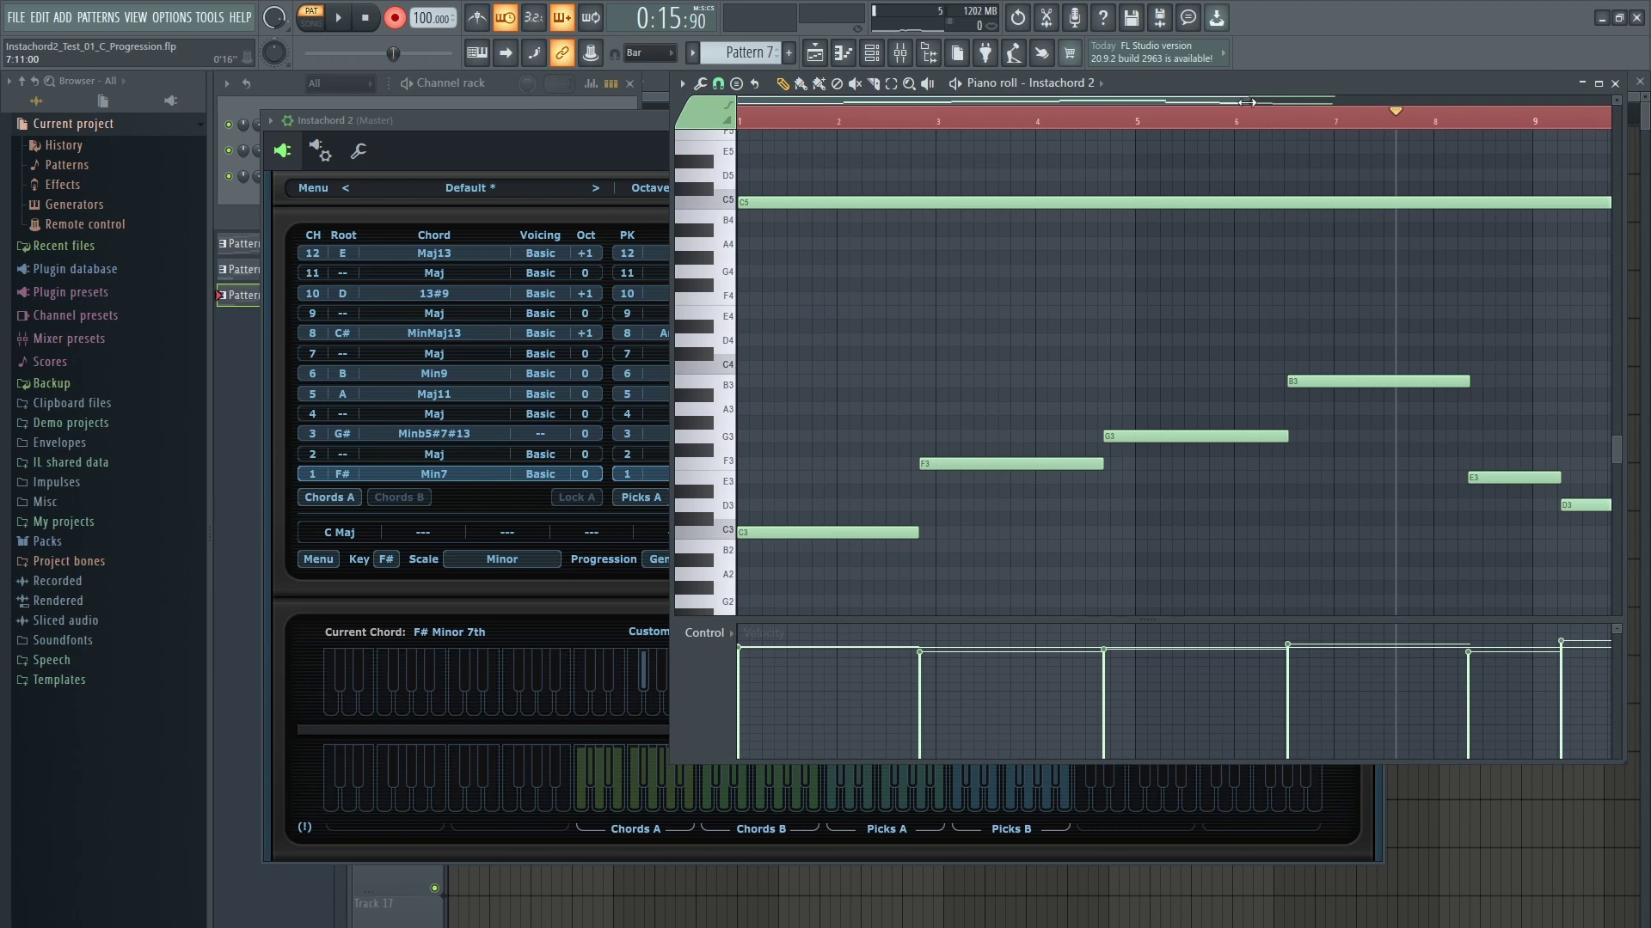
pyautogui.moveTo(1244, 103); pyautogui.dragTo(1362, 104)
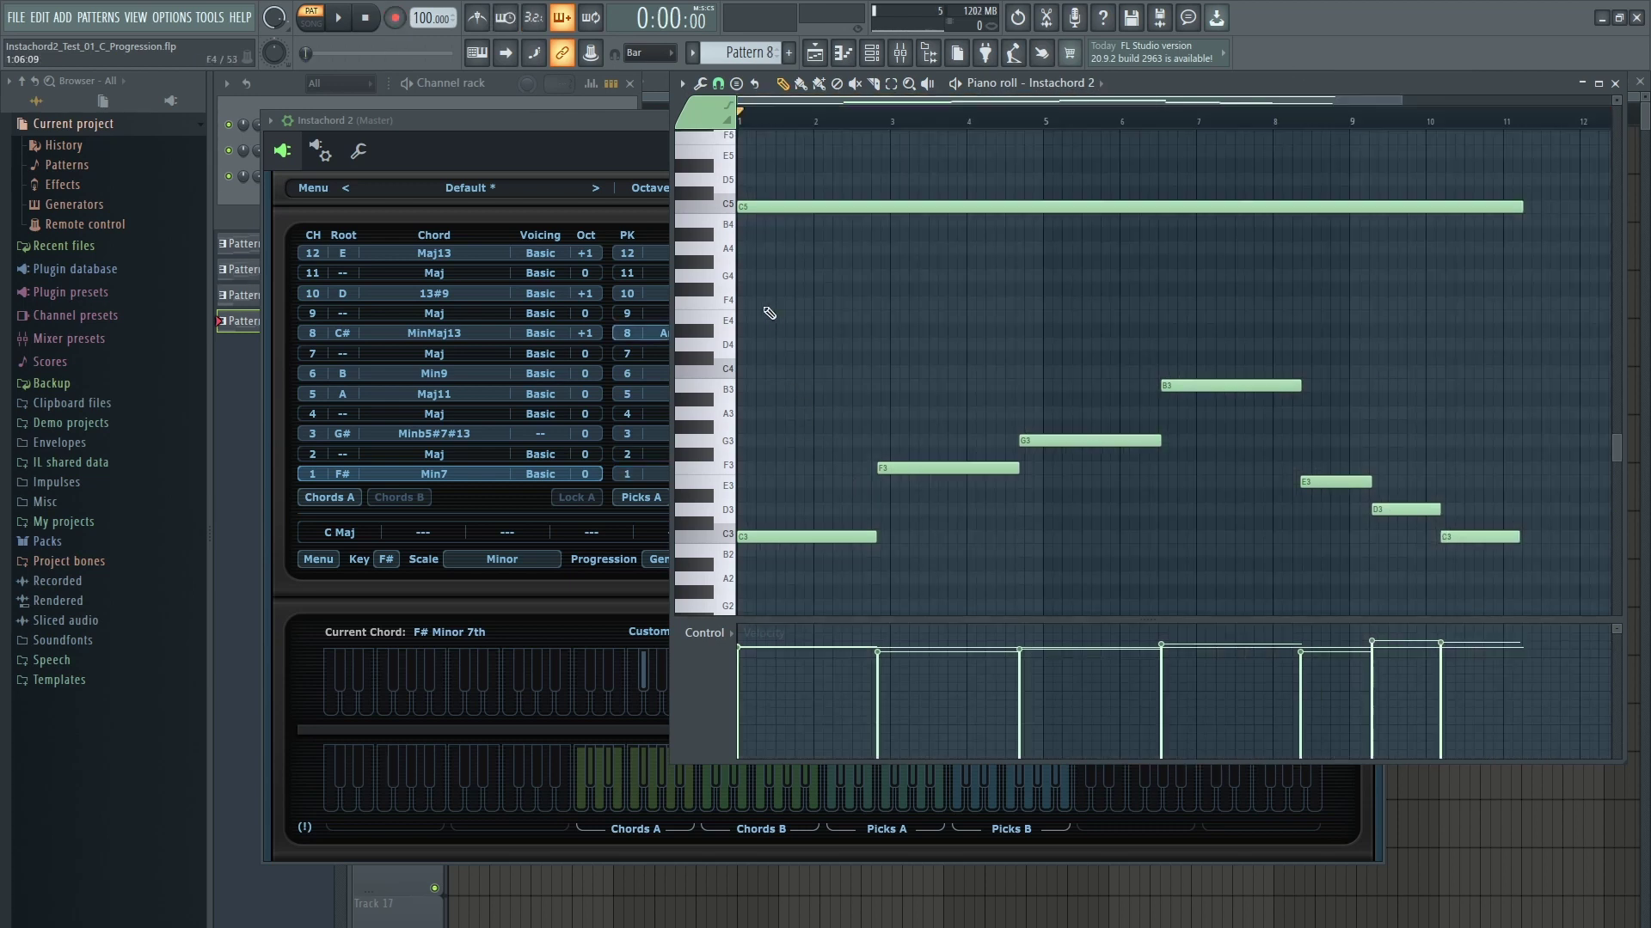
pyautogui.moveTo(769, 313); pyautogui.dragTo(1457, 618)
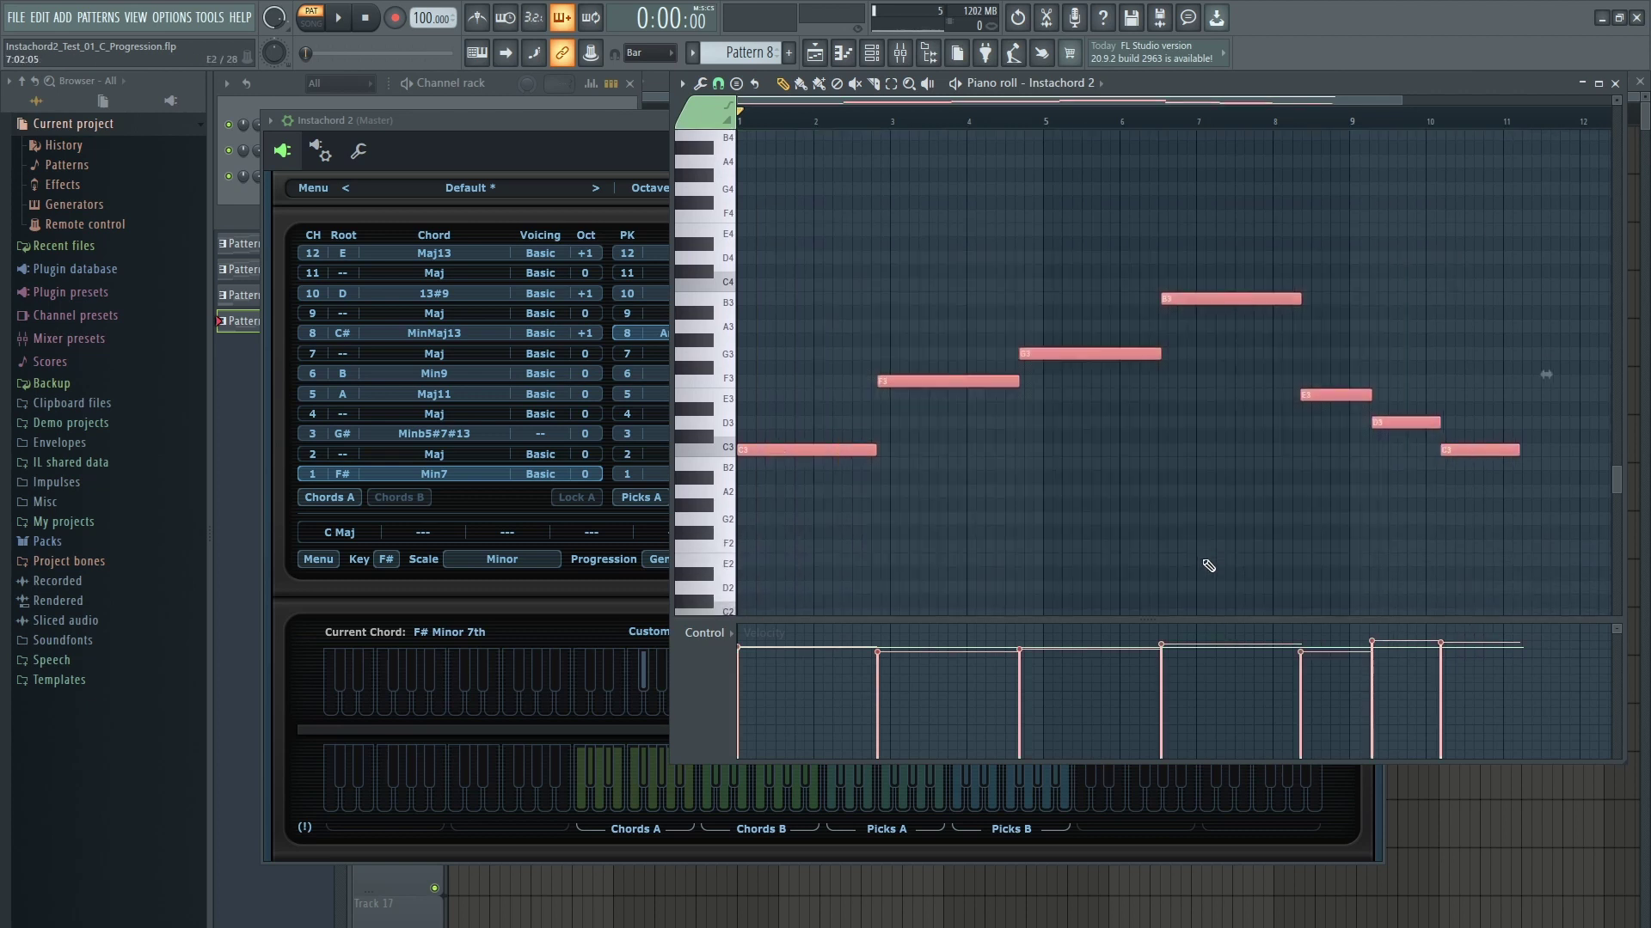
pyautogui.scroll(3, 909, 258)
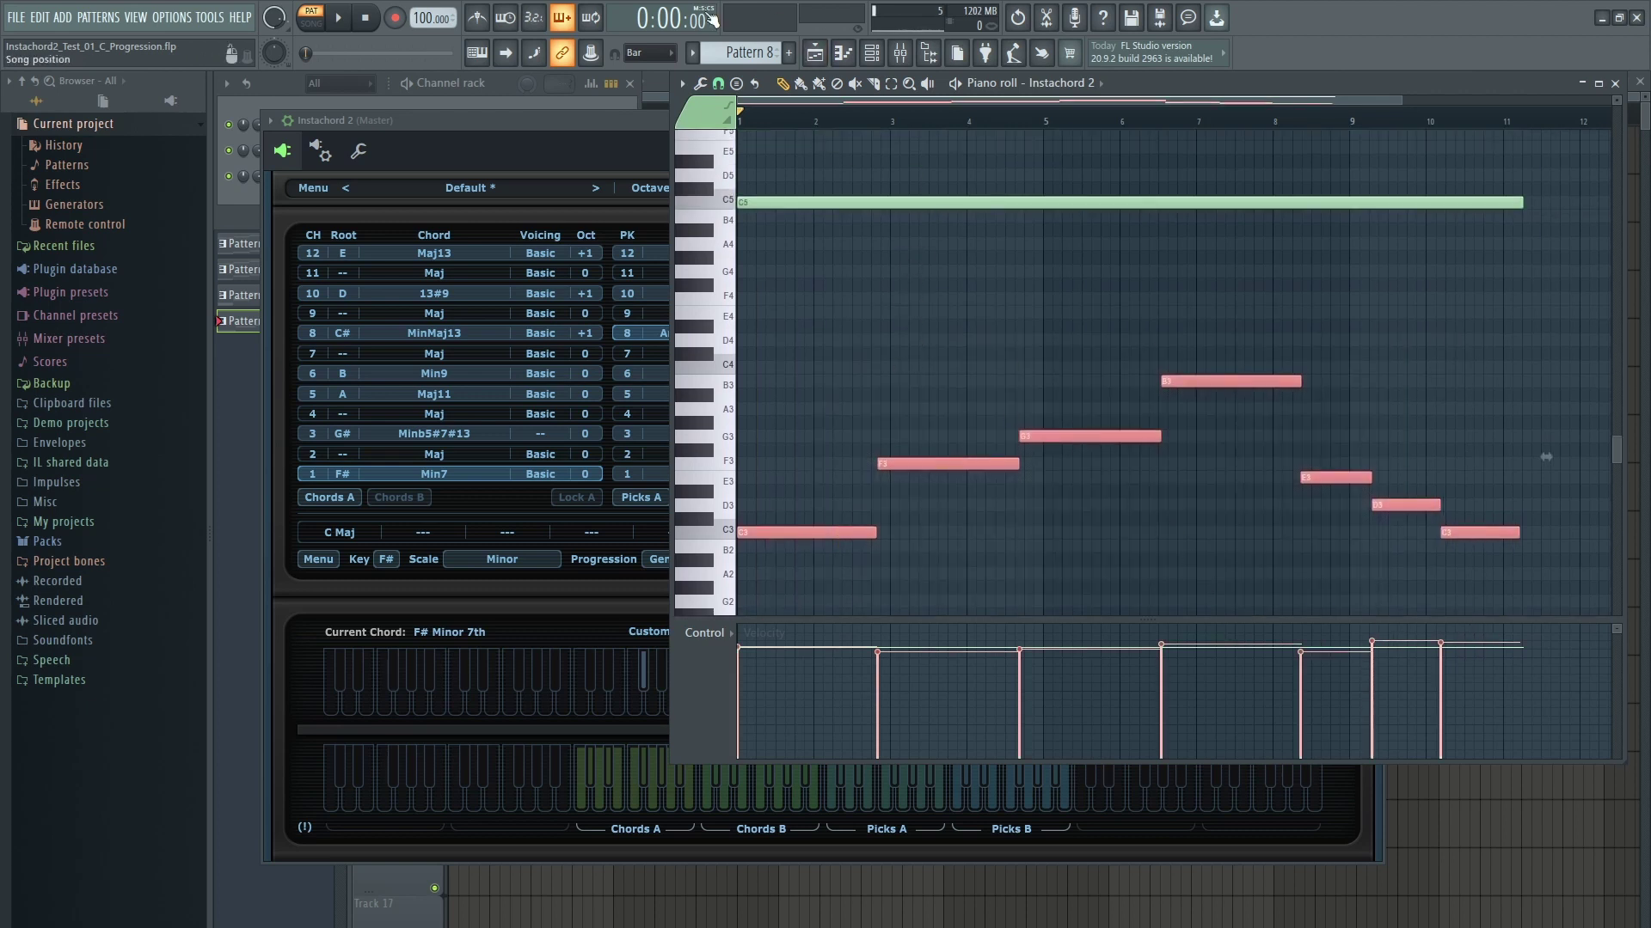
pyautogui.scroll(1, 748, 52)
pyautogui.scroll(4, 1105, 265)
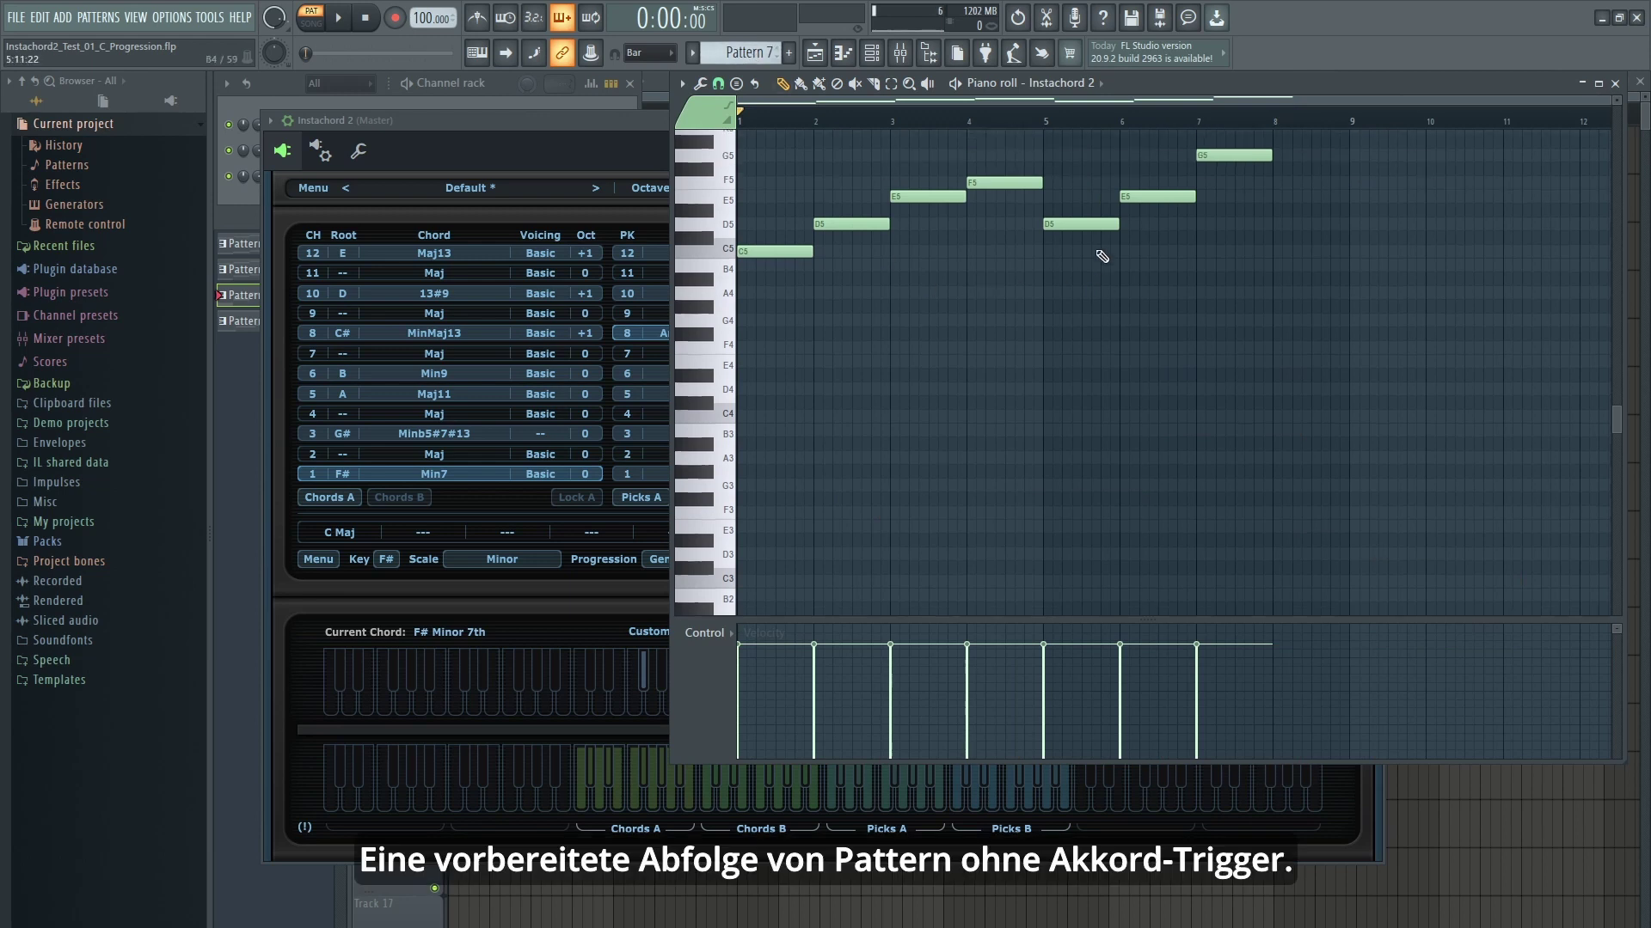
pyautogui.hotkey('ctrl', 'v')
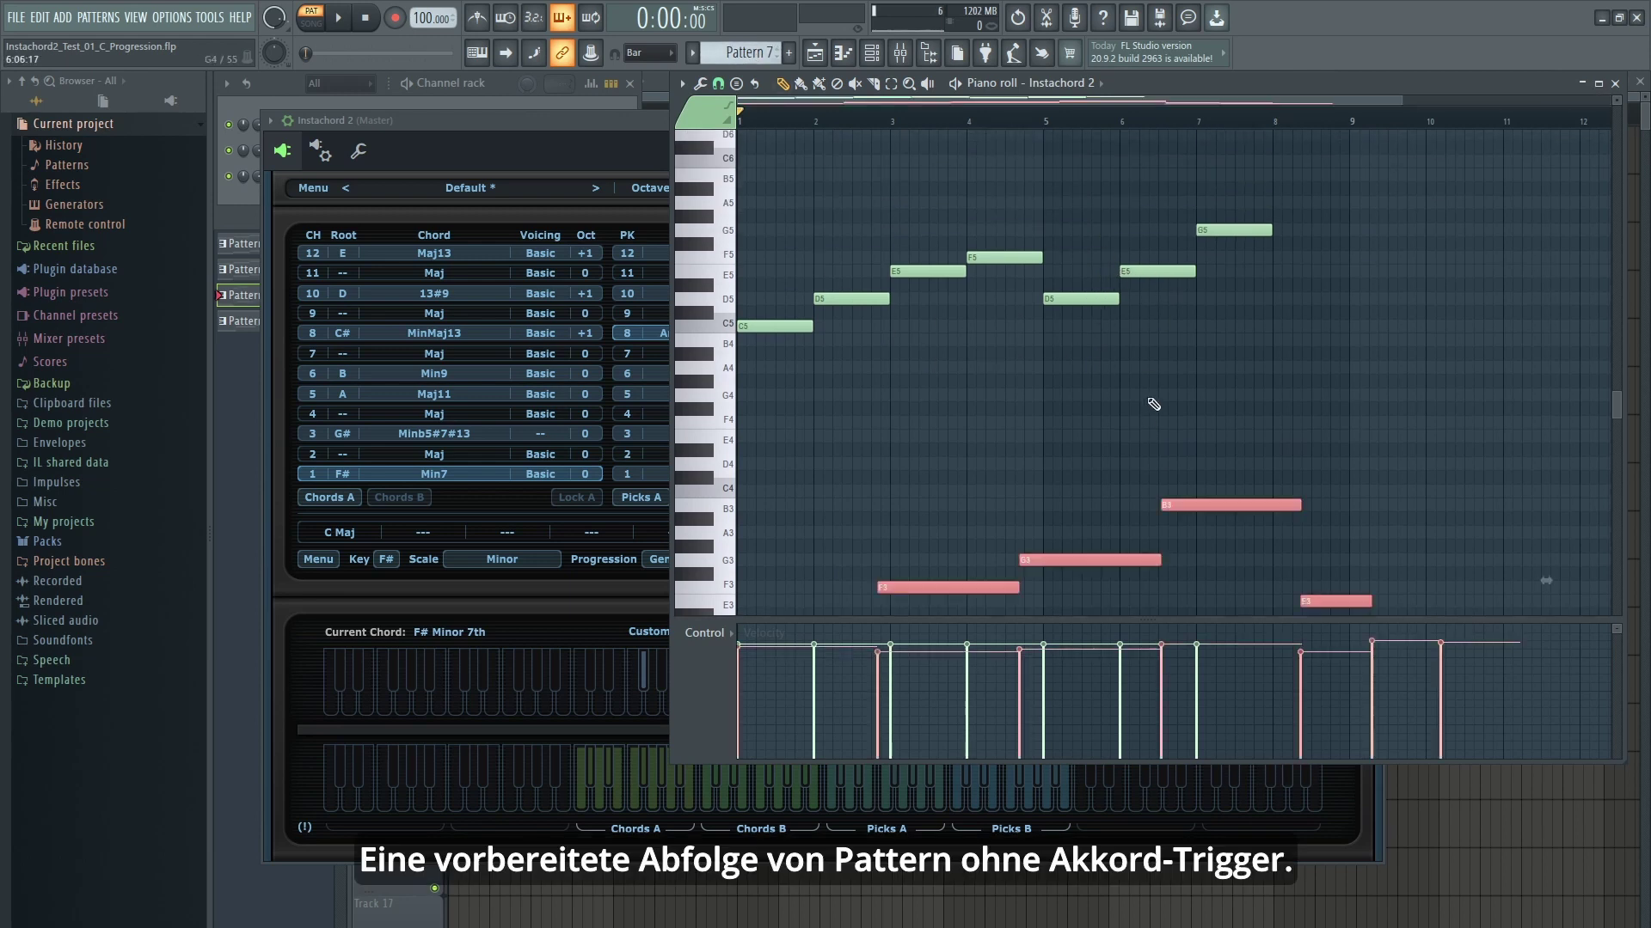
pyautogui.scroll(-4, 1154, 404)
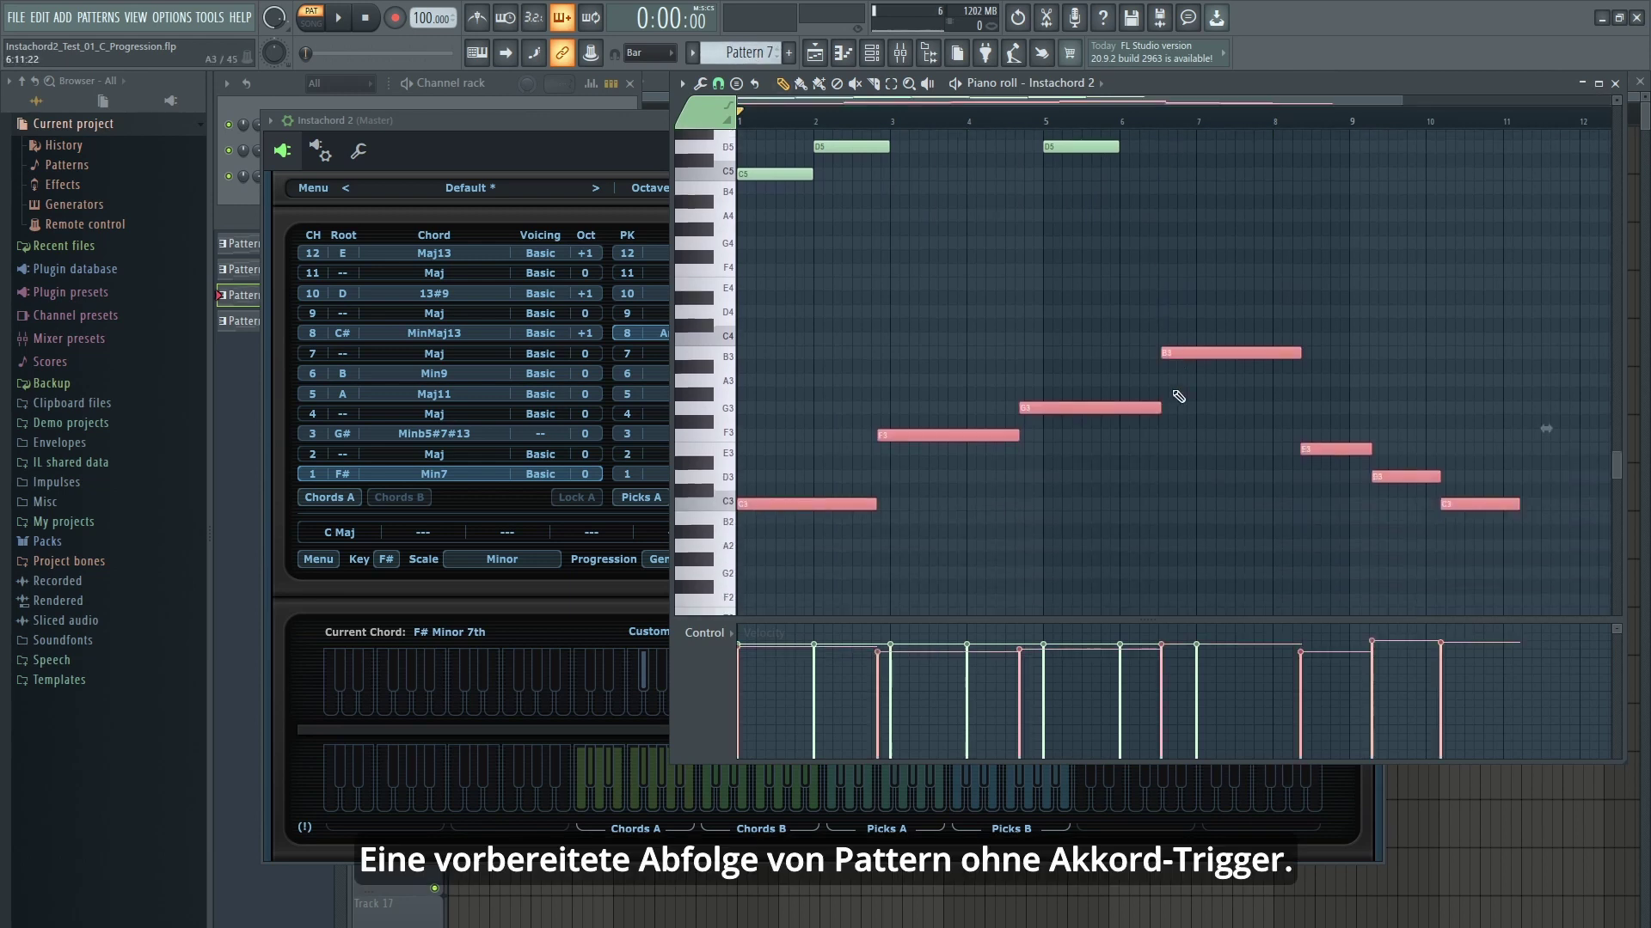
pyautogui.click(832, 429)
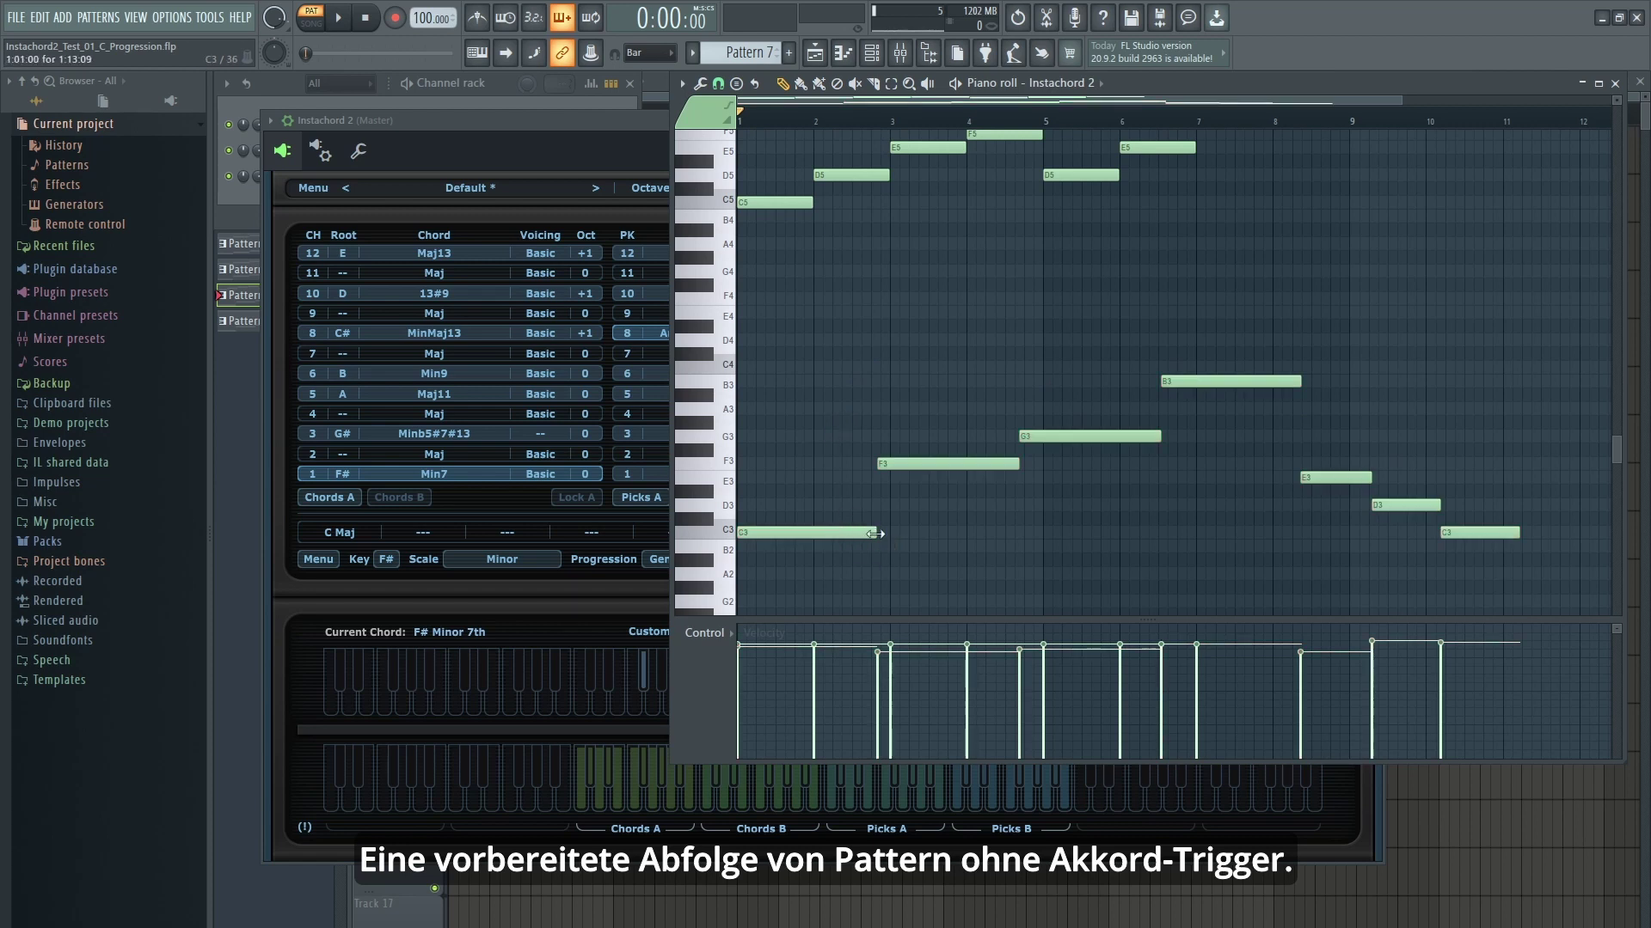
# Shorten the C3 chord trigger to bar 1 and place one-bar F3, G3 and B3 triggers in bars 2, 3 and 4
pyautogui.moveTo(874, 534); pyautogui.dragTo(815, 531)
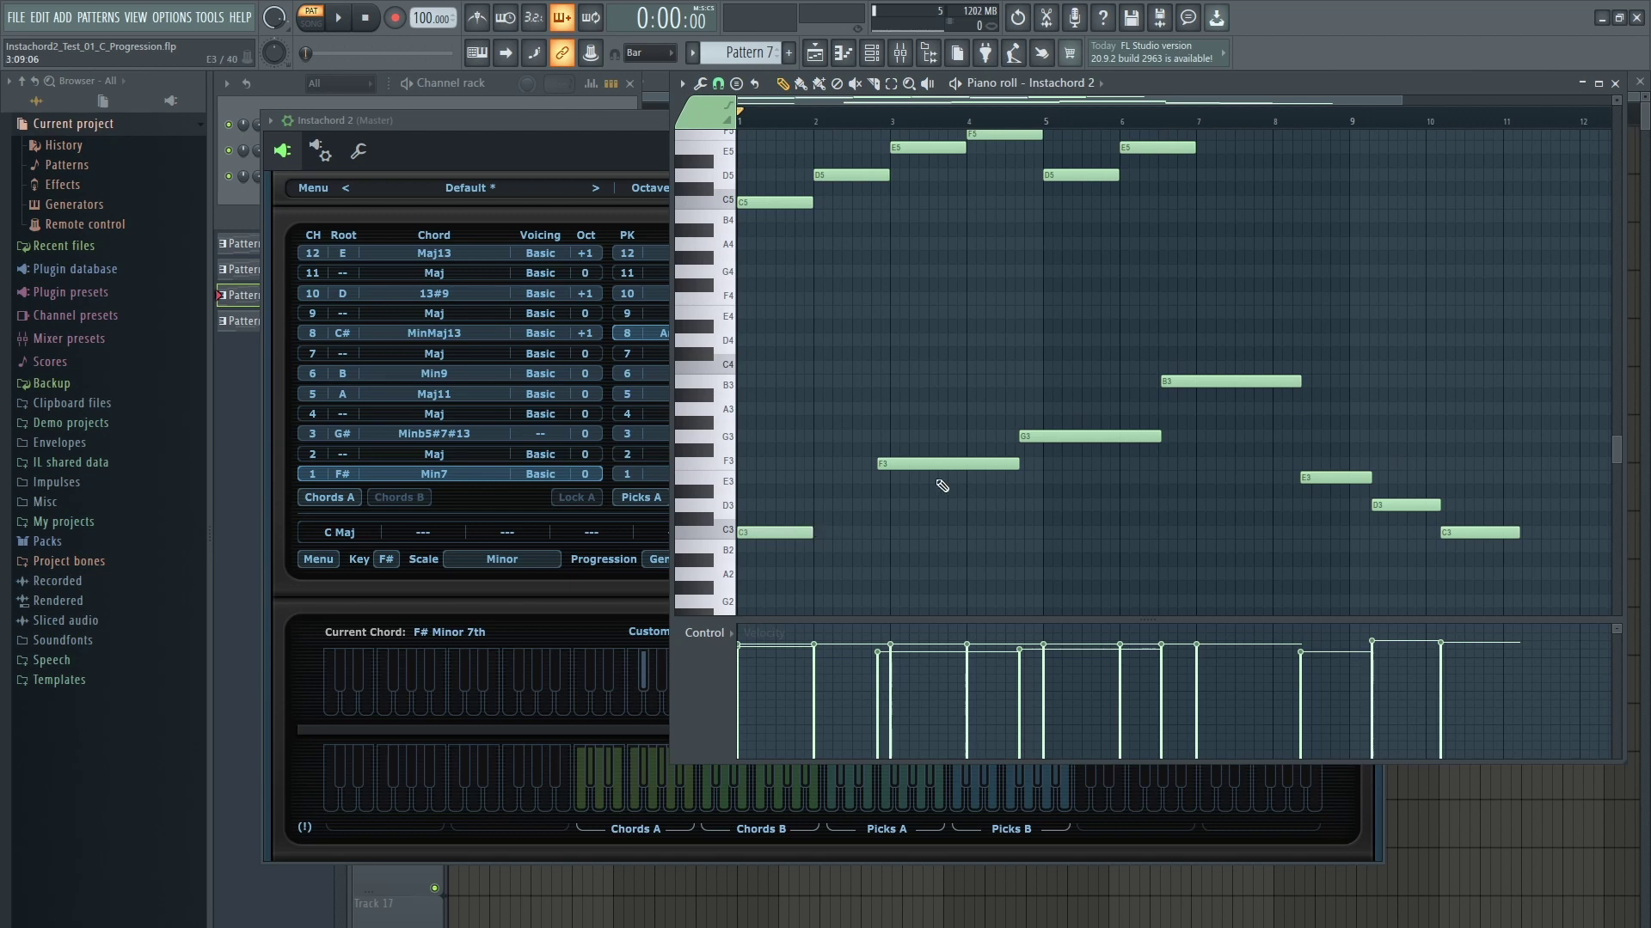
pyautogui.moveTo(958, 464); pyautogui.dragTo(892, 465)
pyautogui.moveTo(1048, 437); pyautogui.dragTo(919, 437)
pyautogui.moveTo(1029, 436); pyautogui.dragTo(964, 440)
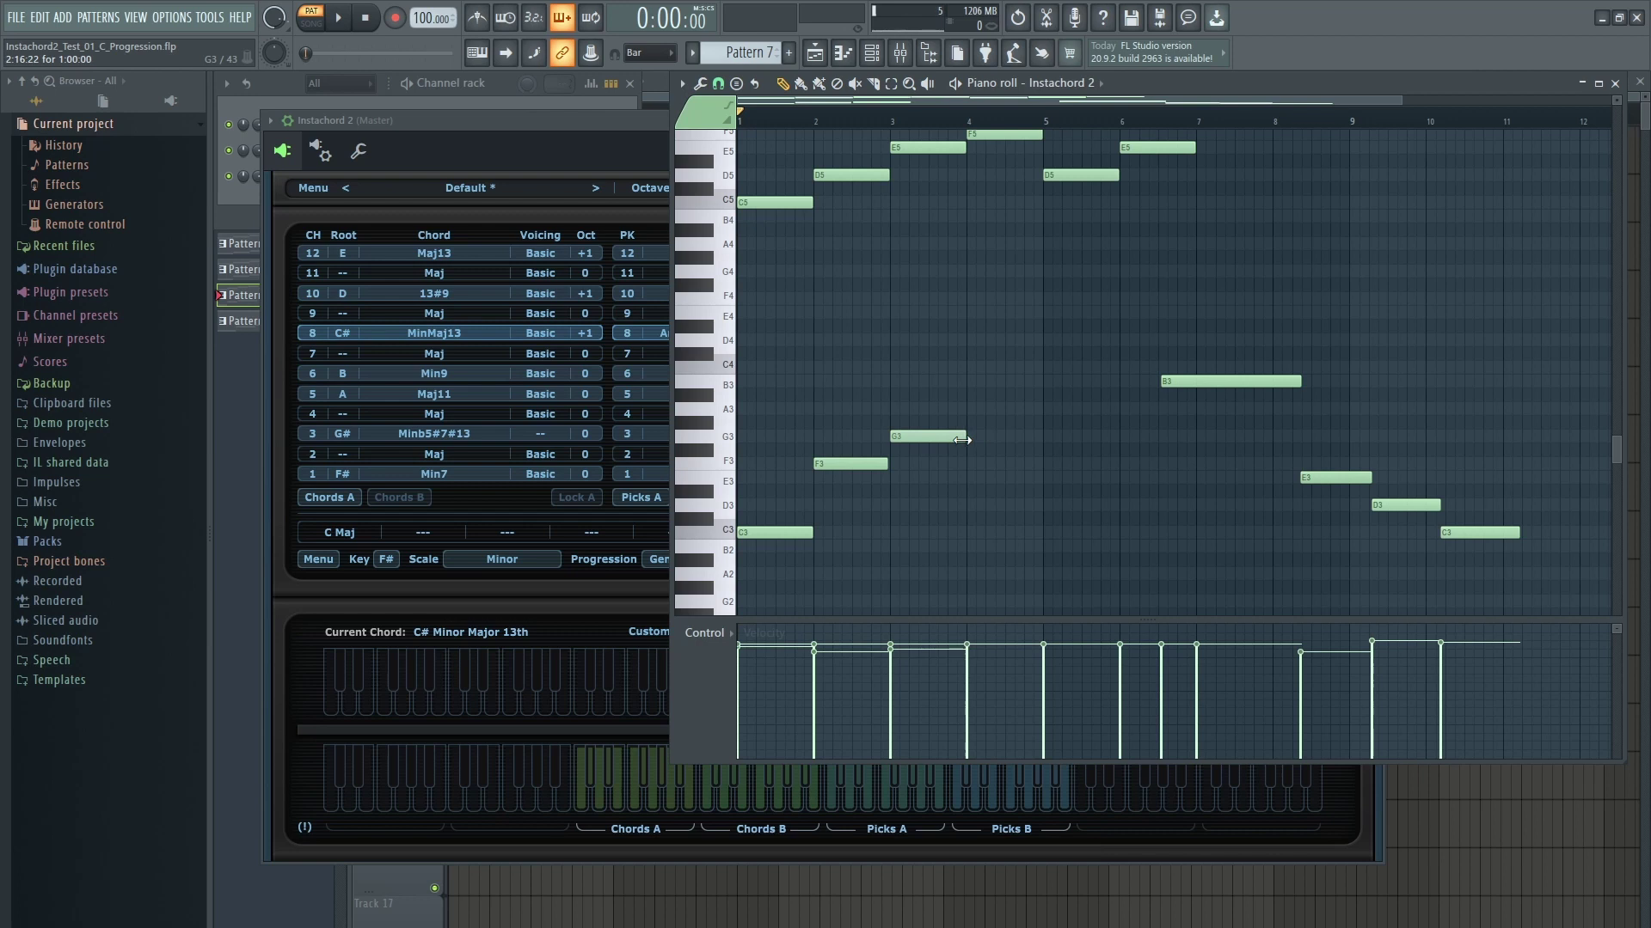
pyautogui.moveTo(1179, 381); pyautogui.dragTo(984, 382)
pyautogui.moveTo(1109, 384); pyautogui.dragTo(1037, 381)
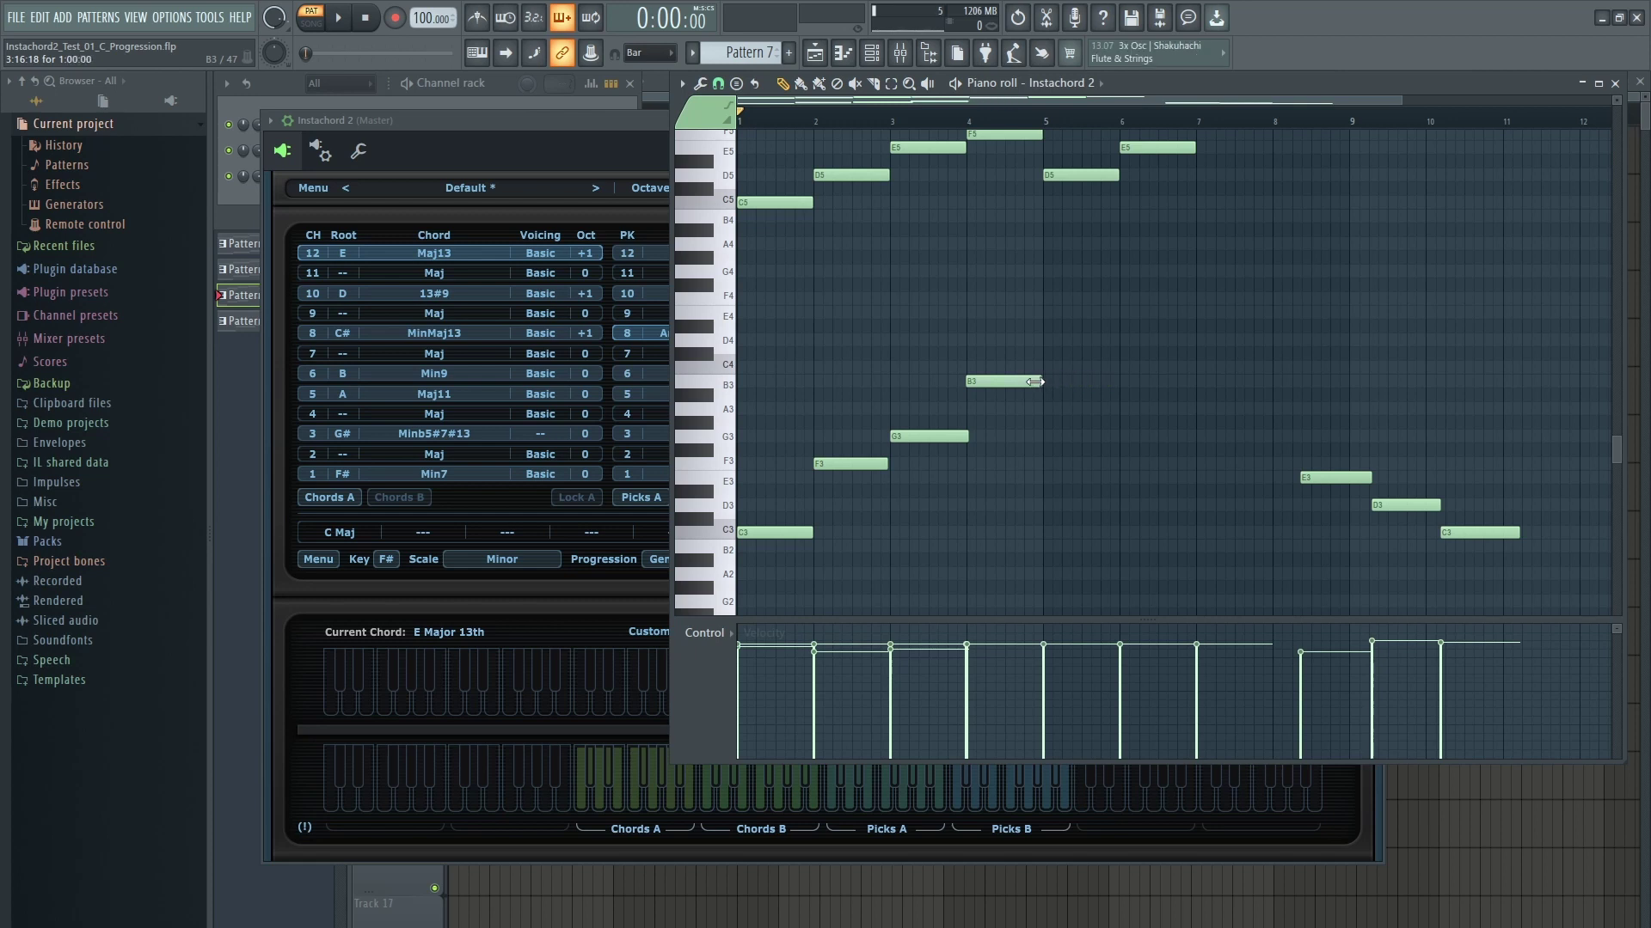
# Move the remaining E3, D3 and C3 chord triggers to the starts of bars 5, 6 and 7
pyautogui.moveTo(1331, 479); pyautogui.dragTo(1069, 477)
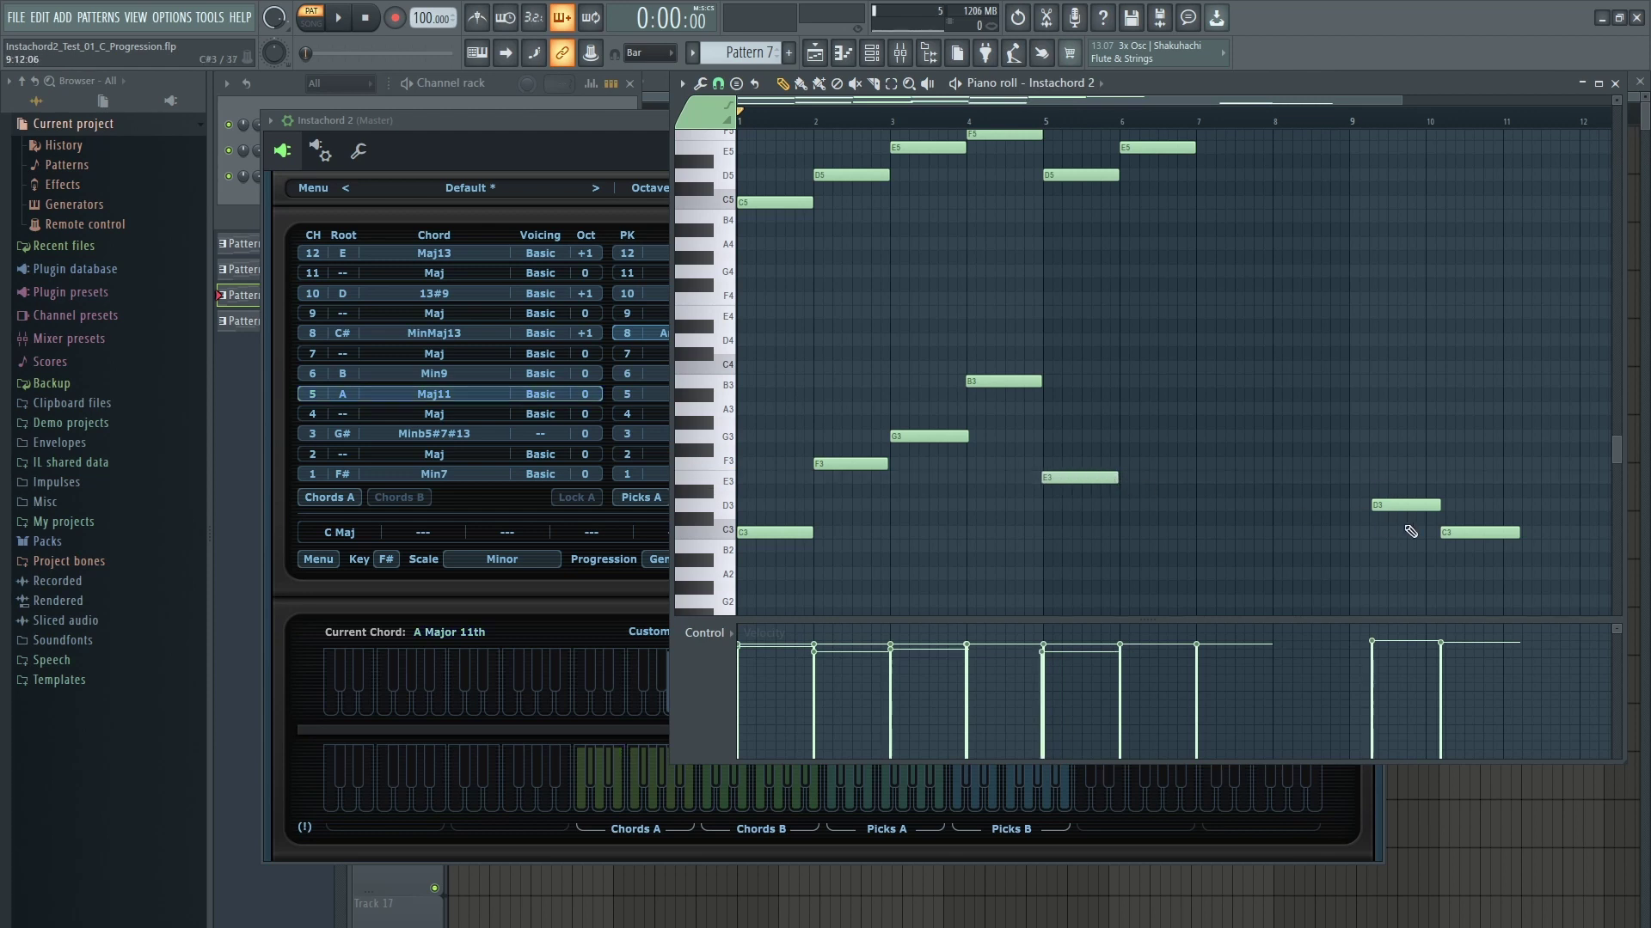
pyautogui.moveTo(1396, 504); pyautogui.dragTo(1145, 505)
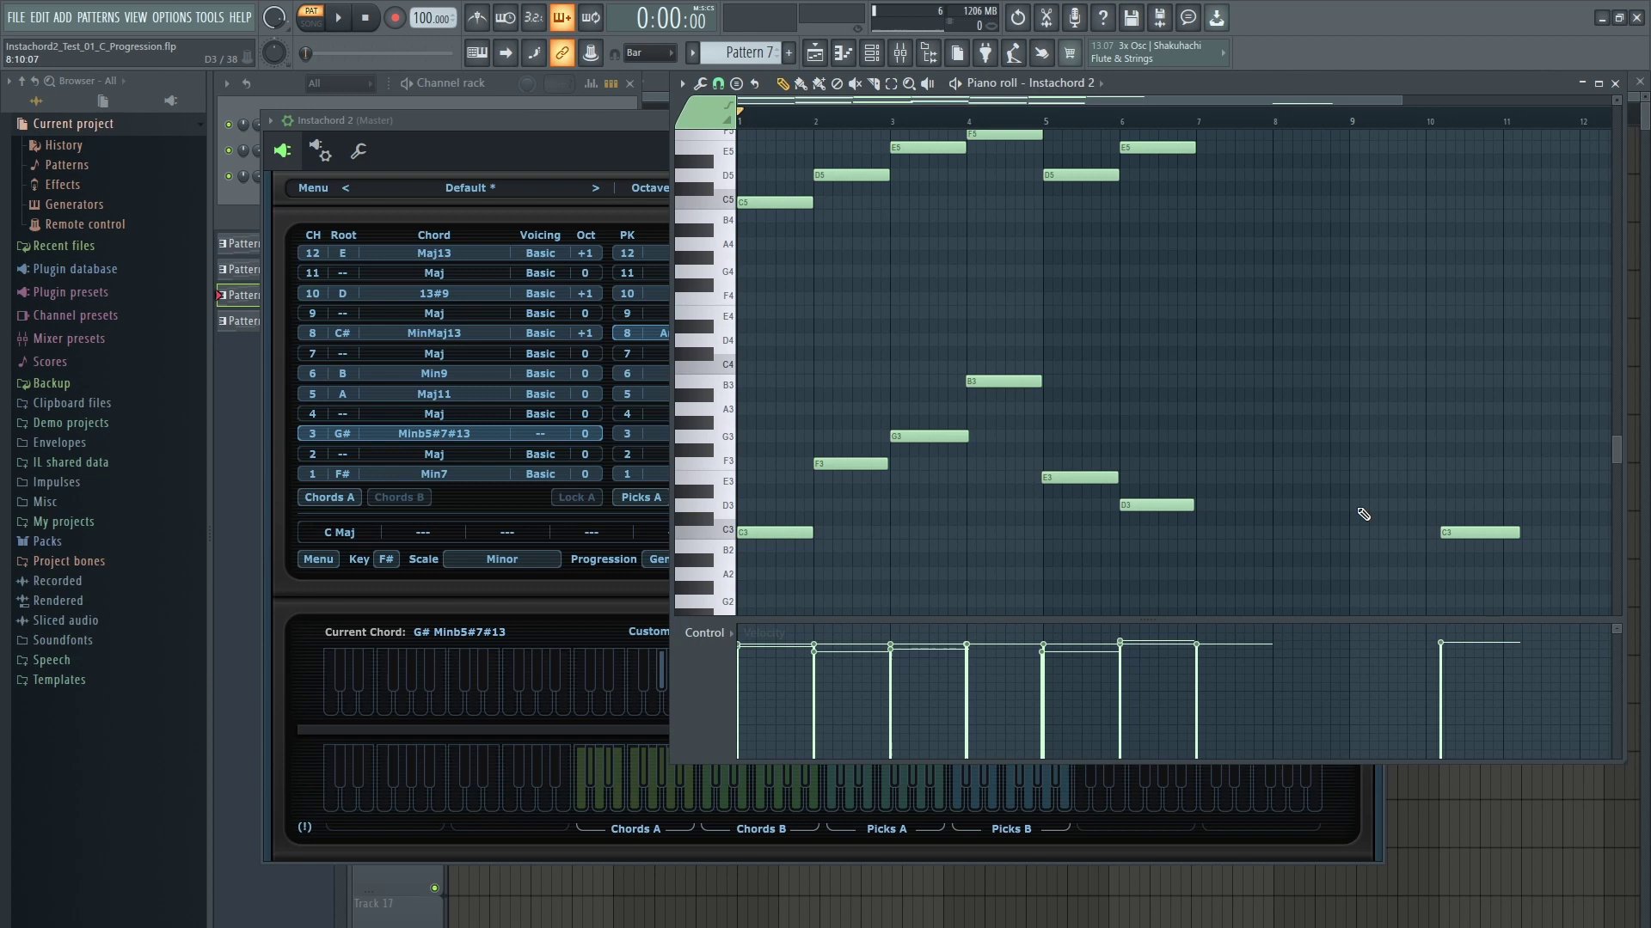
pyautogui.moveTo(1467, 533); pyautogui.dragTo(1227, 533)
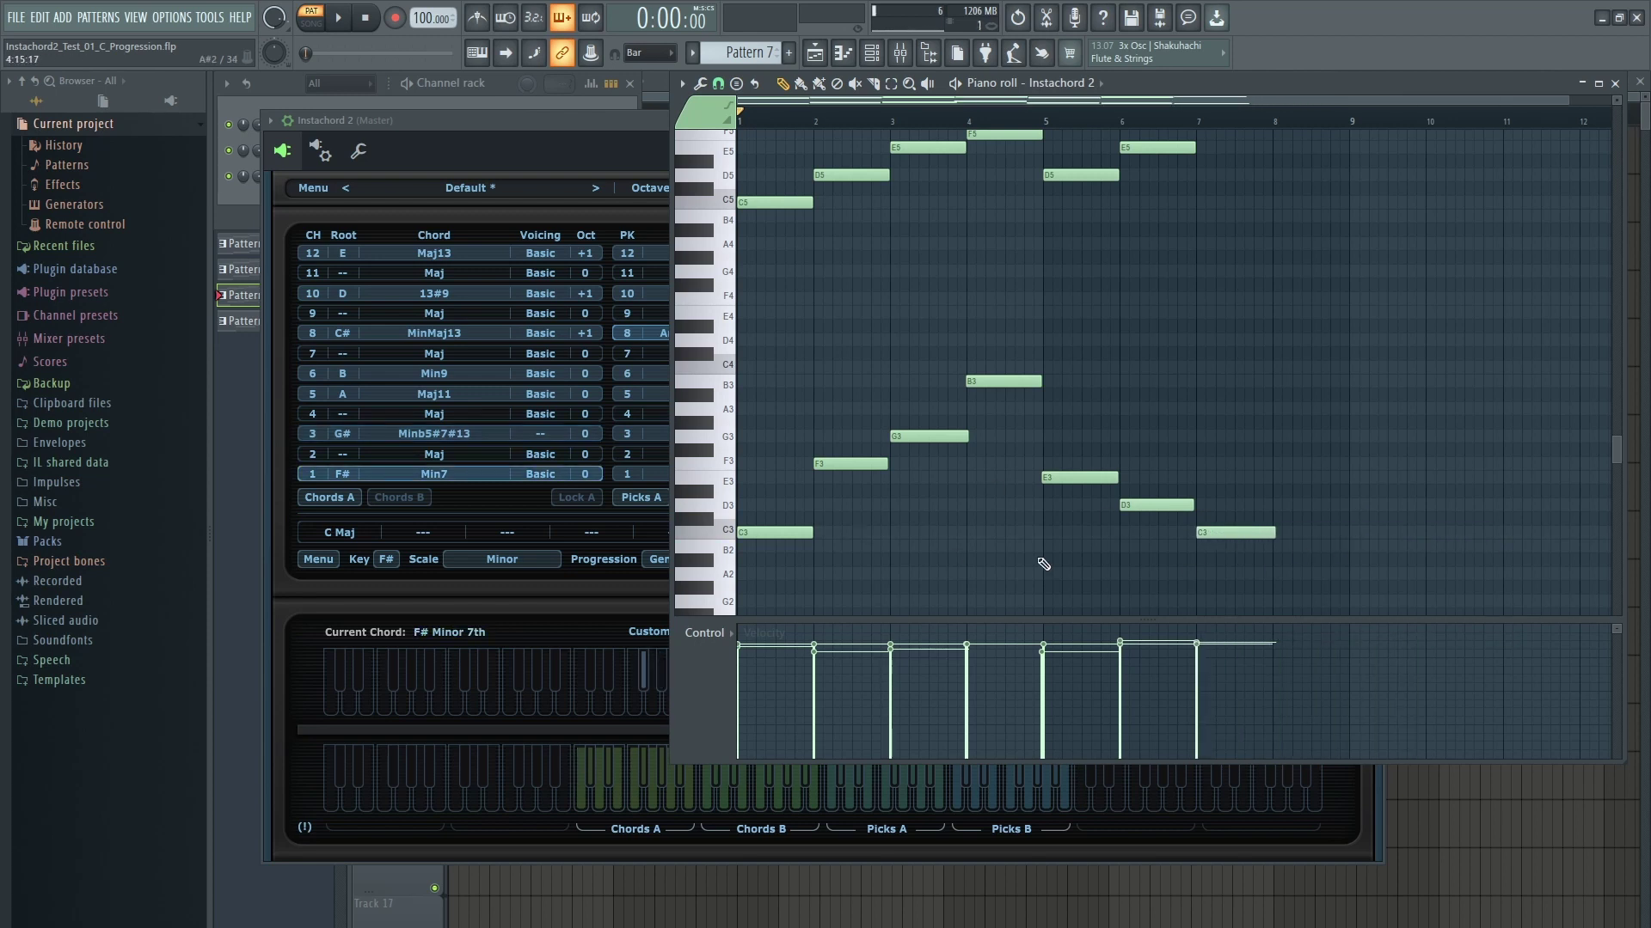
# Fine-tune the F3, G3 and B3 triggers to start slightly before the pick notes at bars 2, 3 and 4, and trim the G3 overlap
pyautogui.scroll(5, 845, 481)
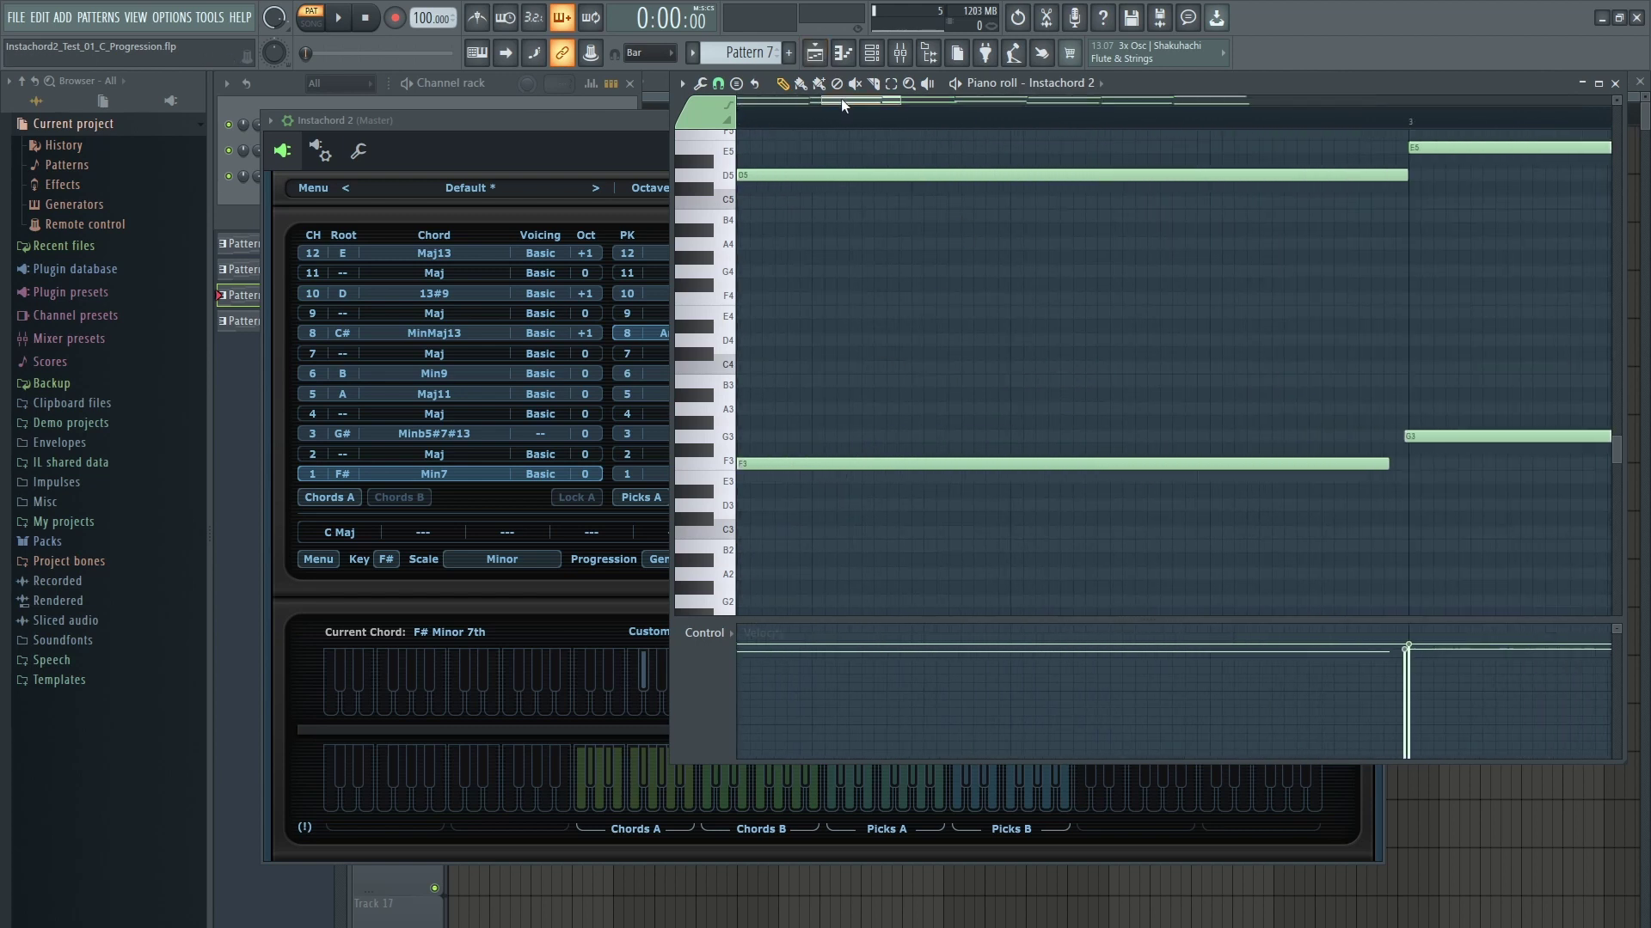
pyautogui.moveTo(841, 100); pyautogui.dragTo(811, 100)
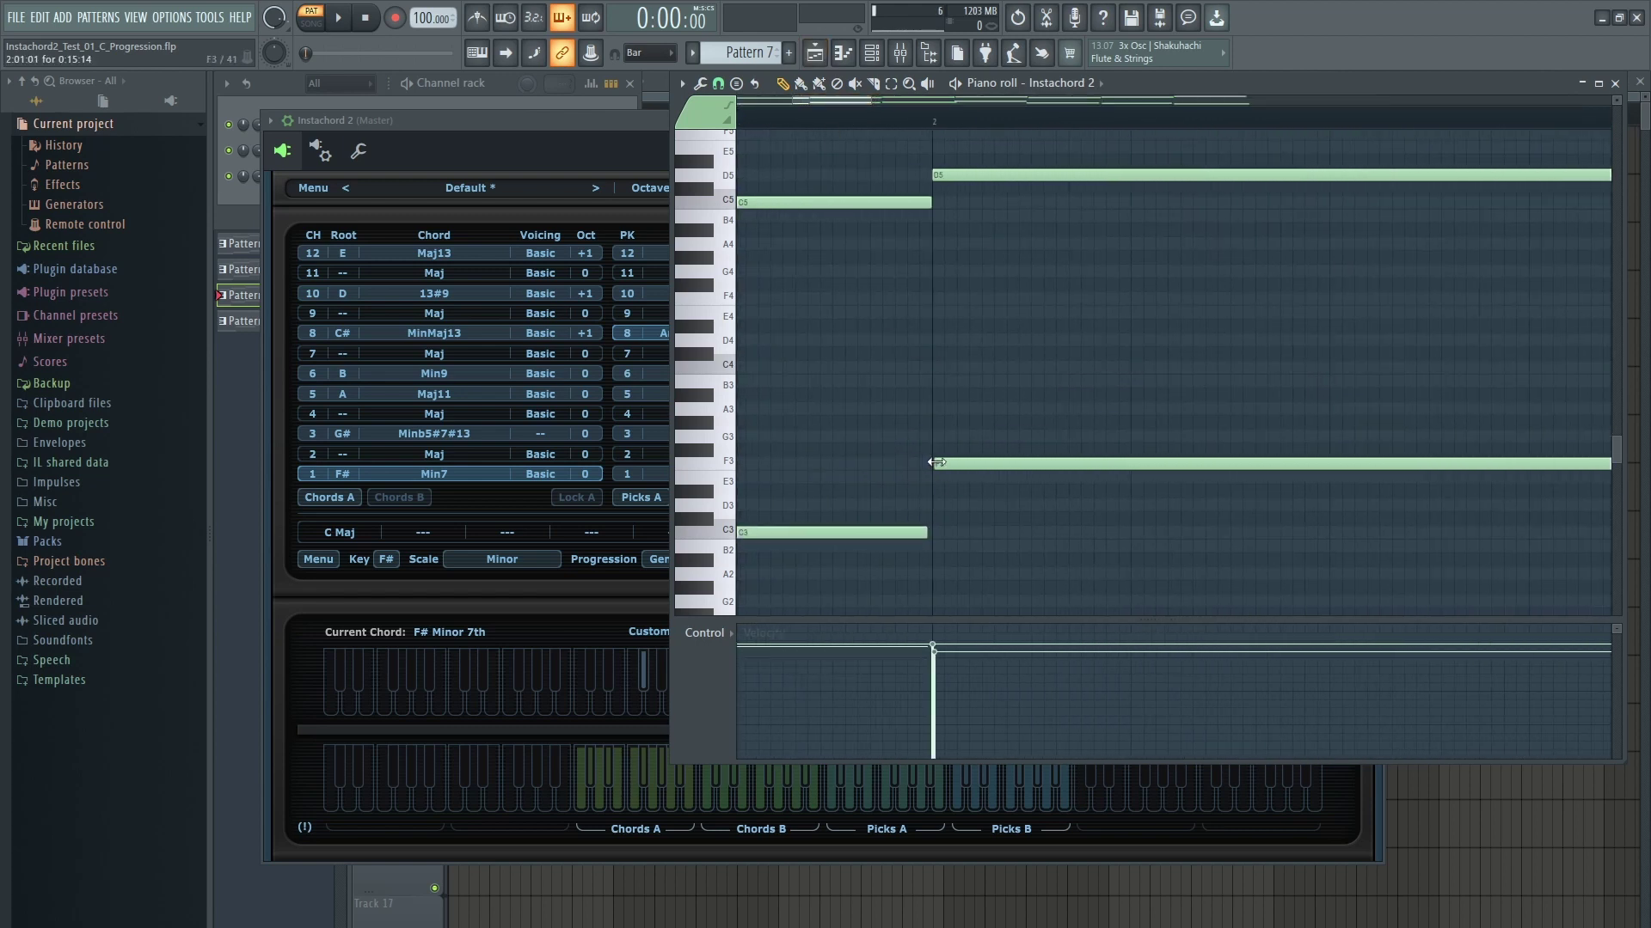
pyautogui.moveTo(937, 462); pyautogui.dragTo(932, 461)
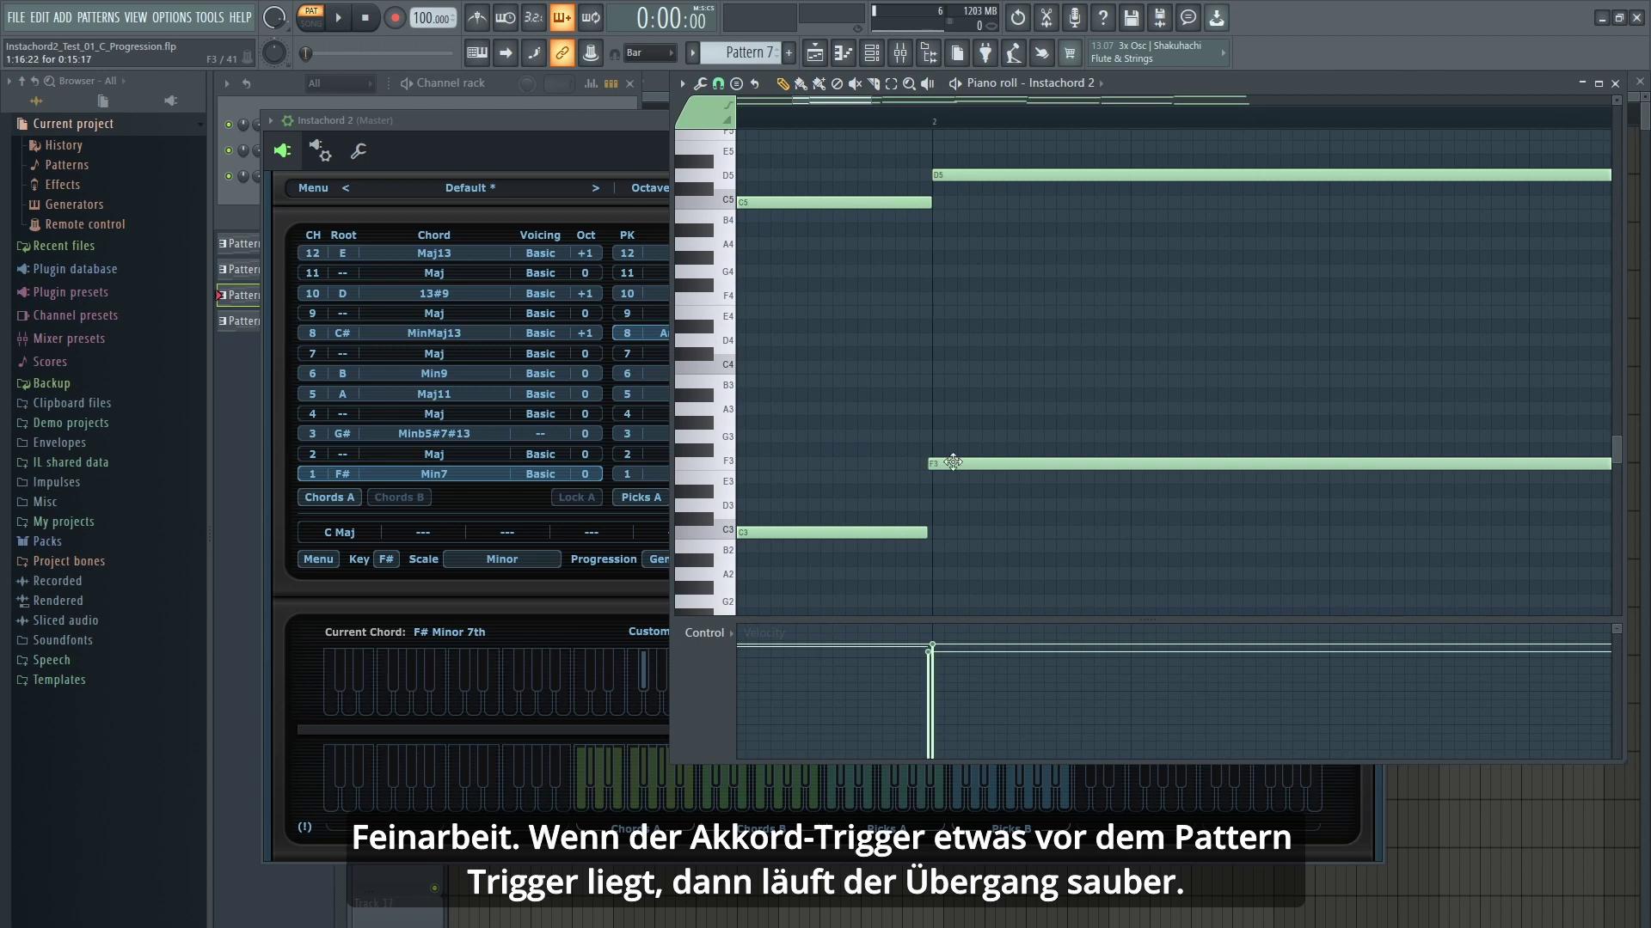
pyautogui.moveTo(855, 100); pyautogui.dragTo(941, 113)
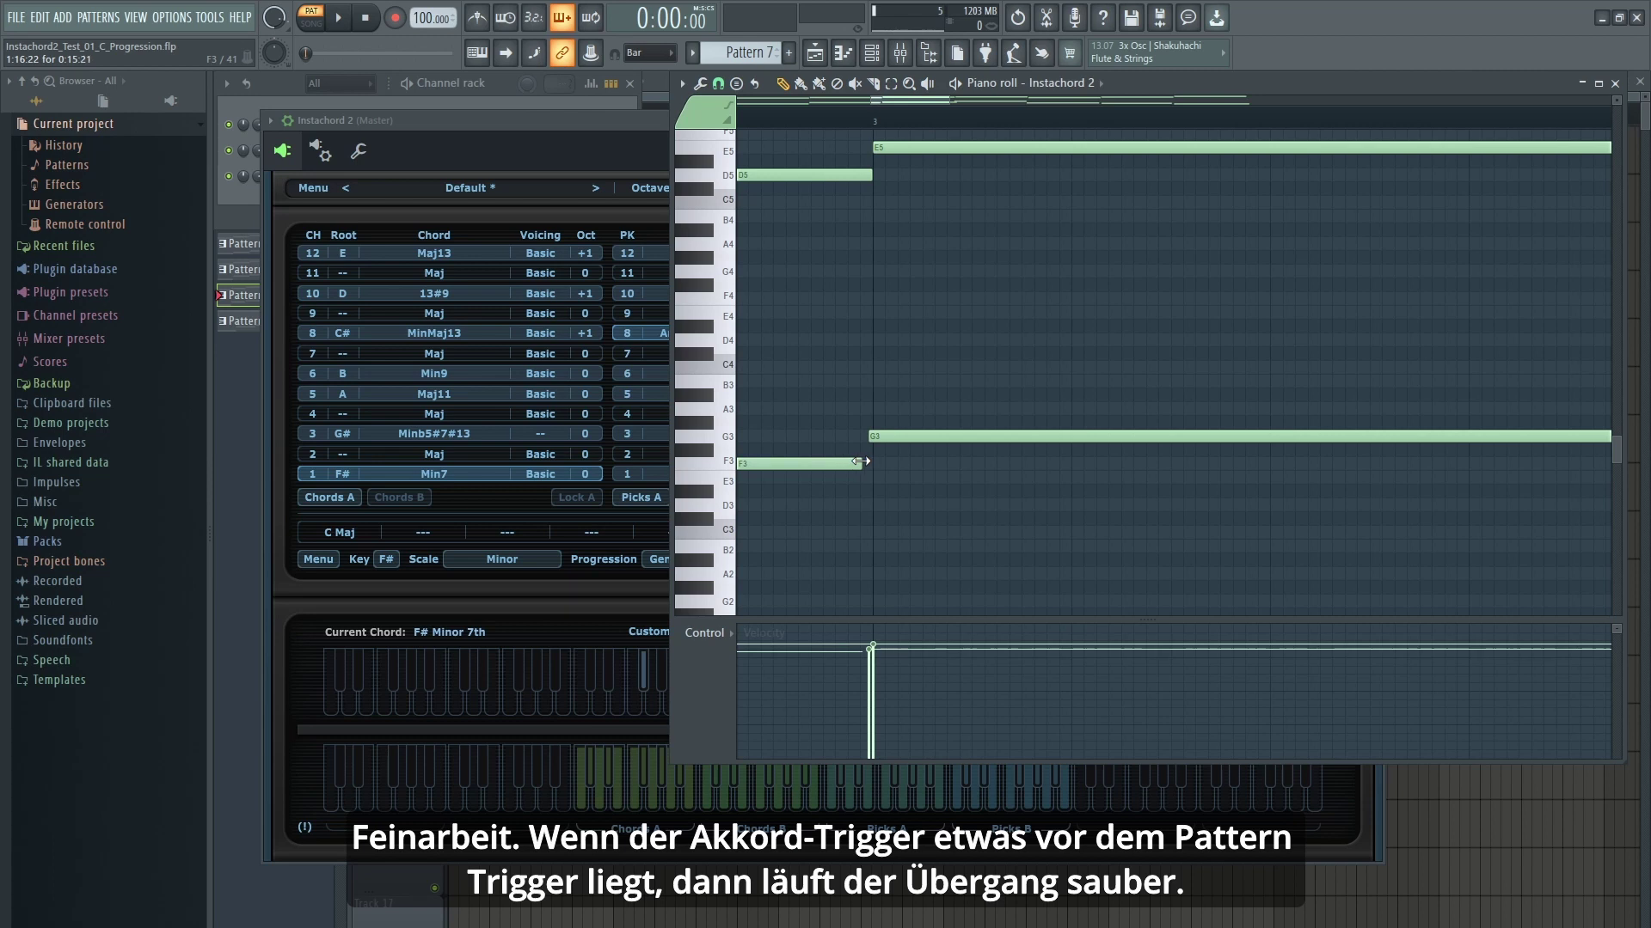
pyautogui.moveTo(872, 434); pyautogui.dragTo(868, 434)
pyautogui.moveTo(901, 98); pyautogui.dragTo(965, 102)
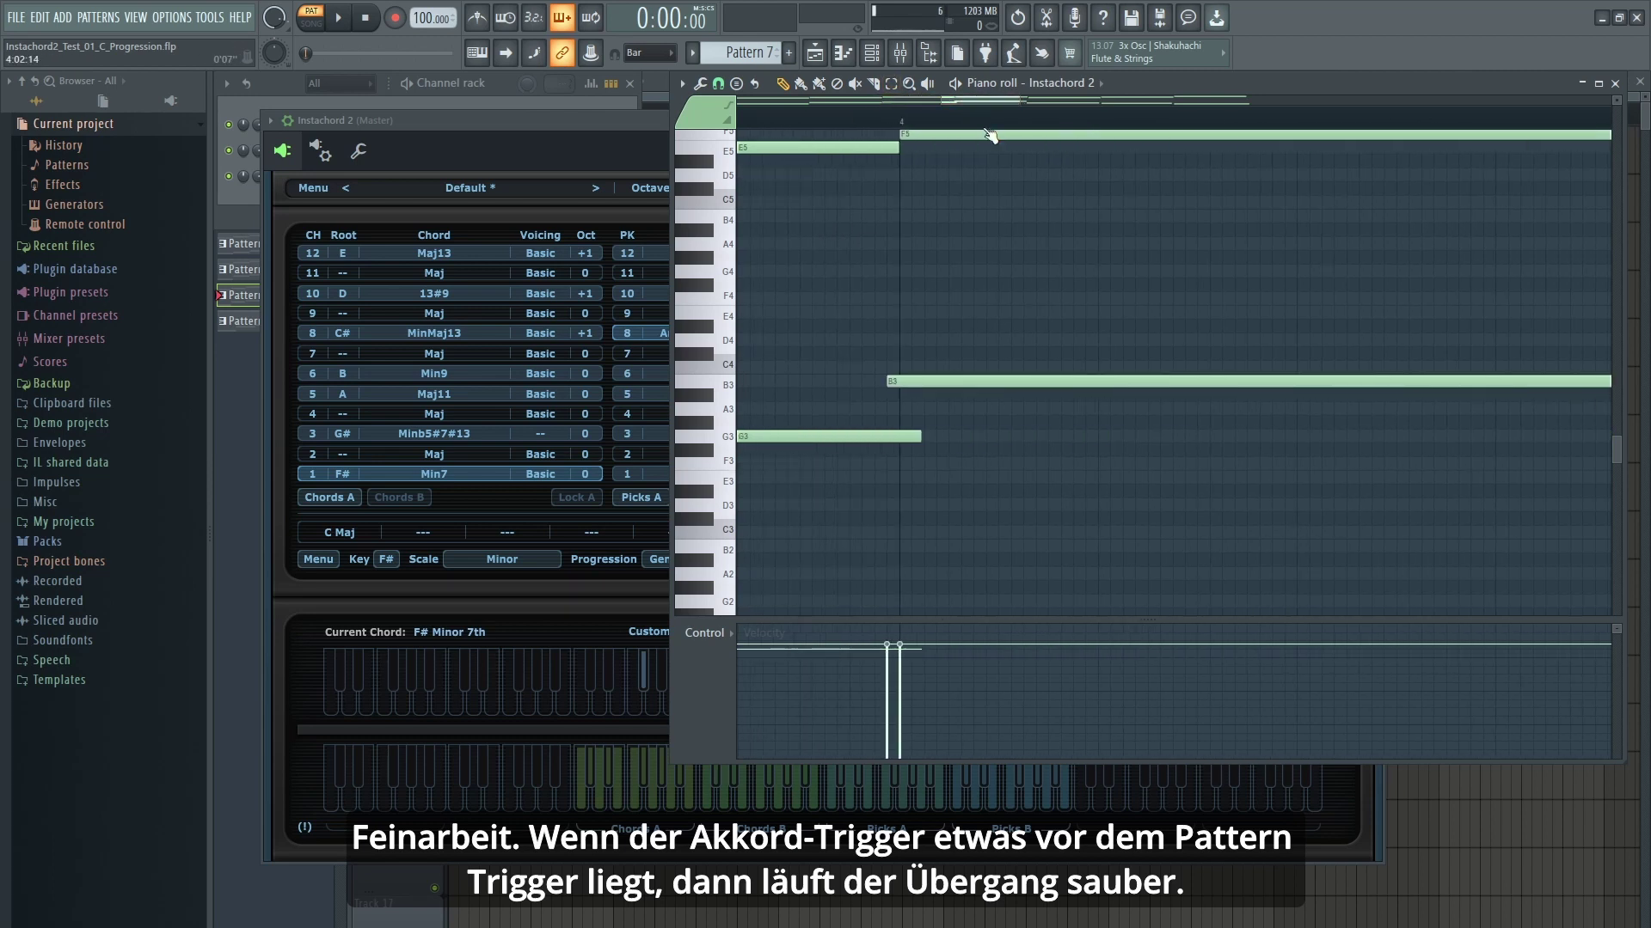
pyautogui.moveTo(921, 435); pyautogui.dragTo(890, 438)
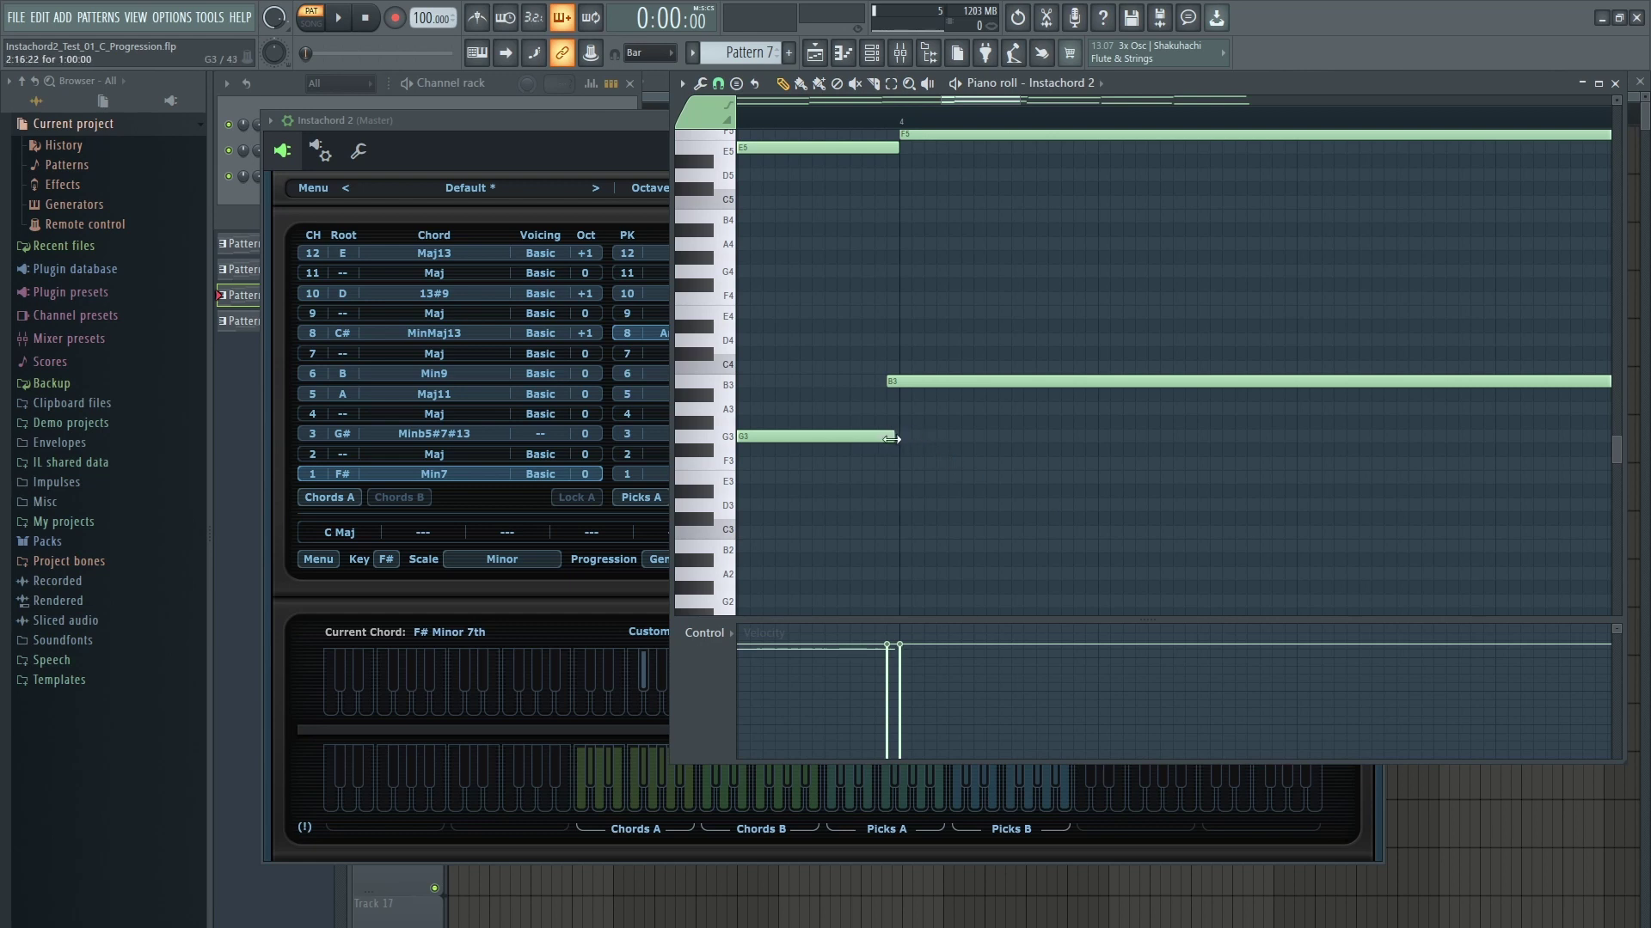
pyautogui.moveTo(890, 382); pyautogui.dragTo(895, 381)
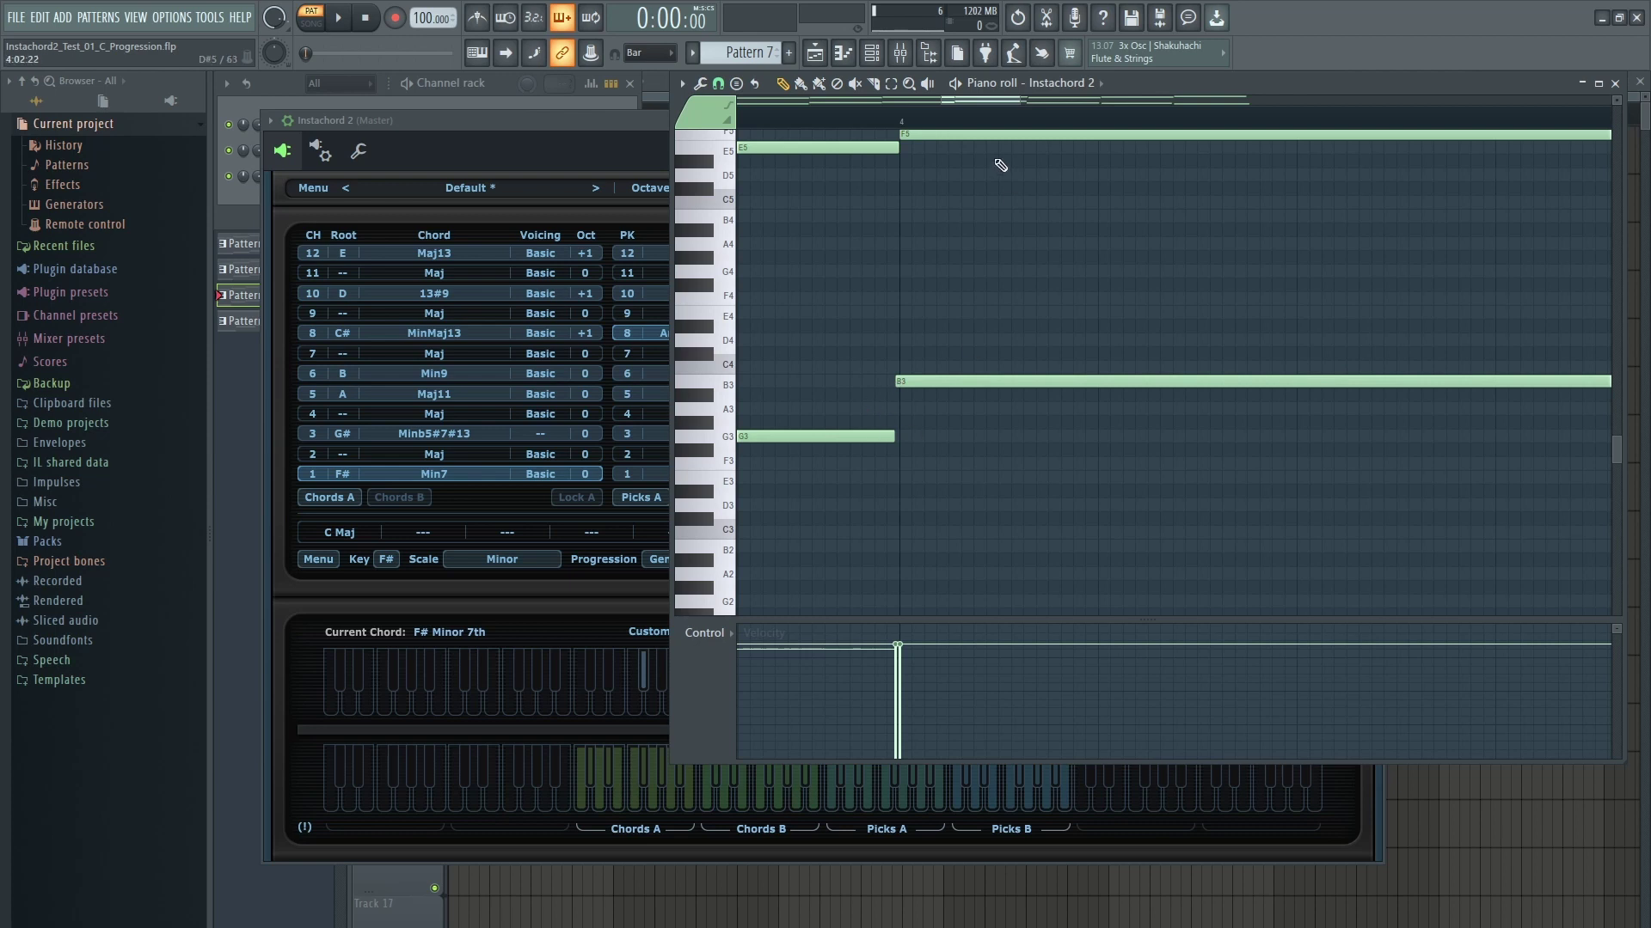
# Fine-tune the E3, D3 and C3 triggers to start slightly before bars 5, 6 and 7, closing the gaps behind the preceding triggers
pyautogui.hscroll(1, 989, 101)
pyautogui.moveTo(988, 100); pyautogui.dragTo(1064, 131)
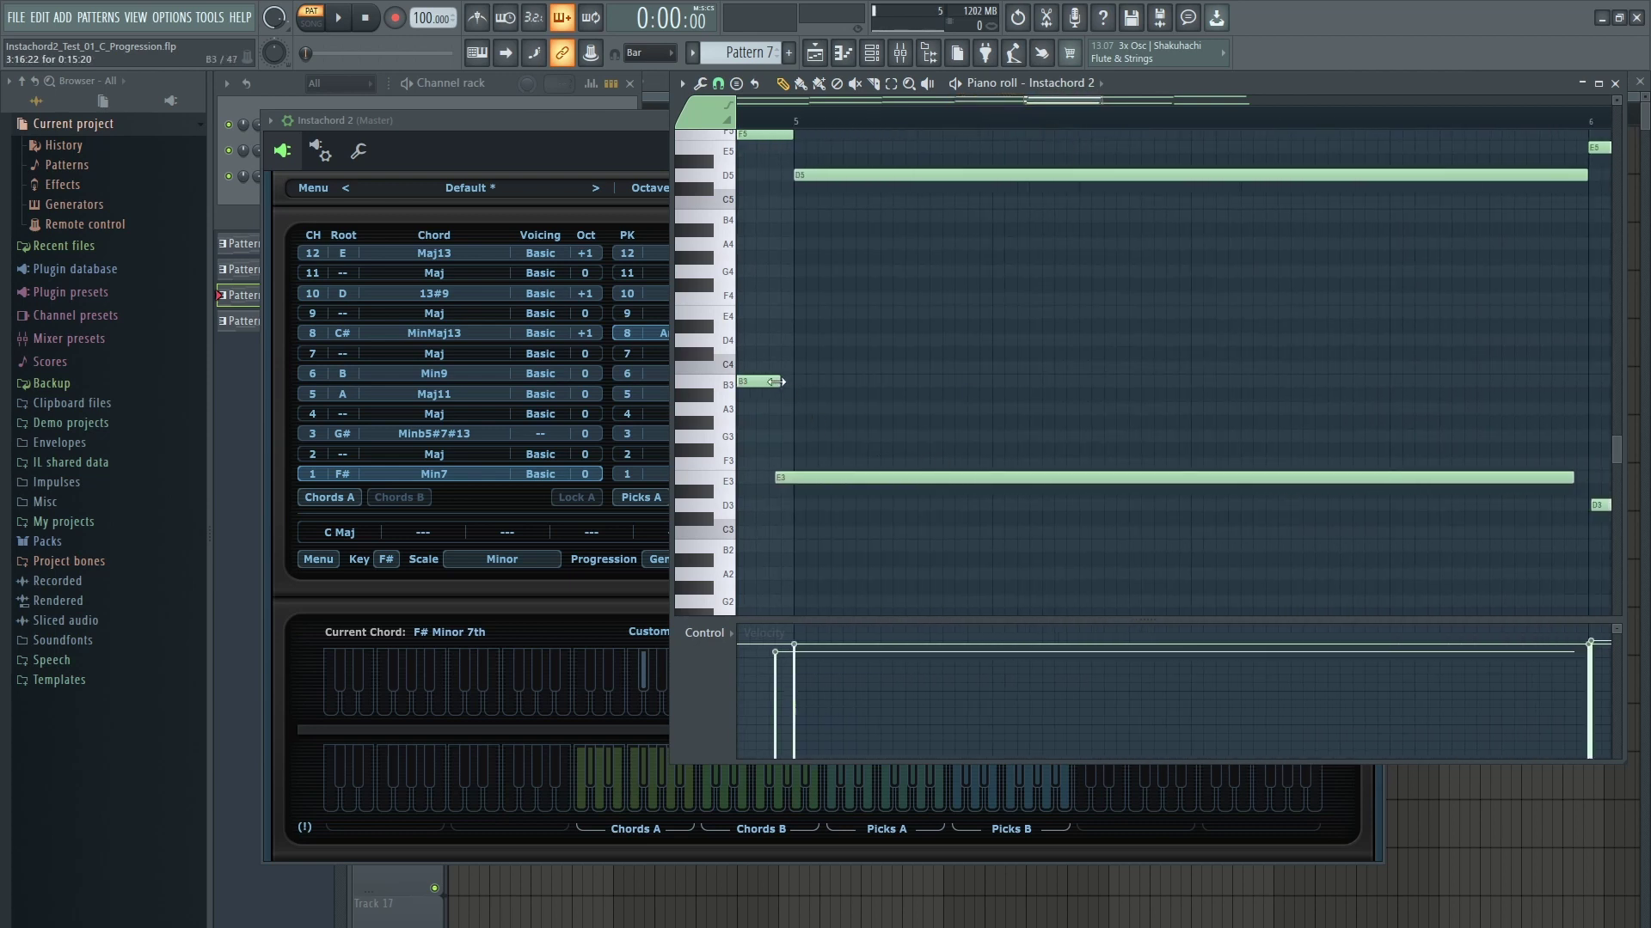
pyautogui.moveTo(782, 477); pyautogui.dragTo(792, 477)
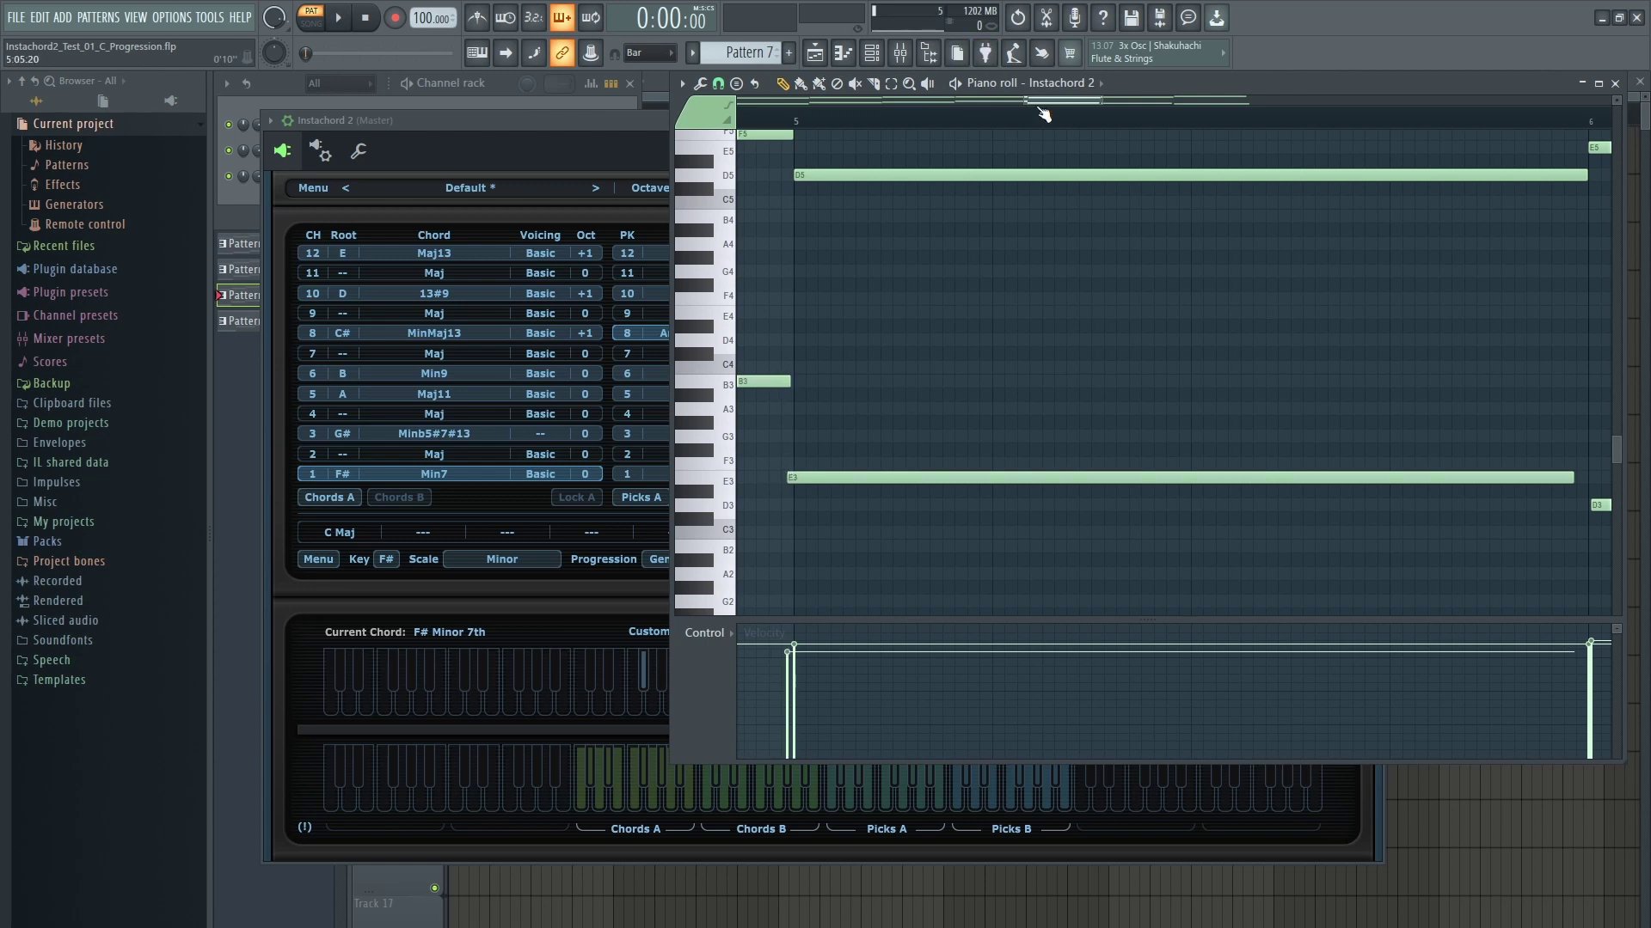
pyautogui.moveTo(1042, 103); pyautogui.dragTo(1102, 117)
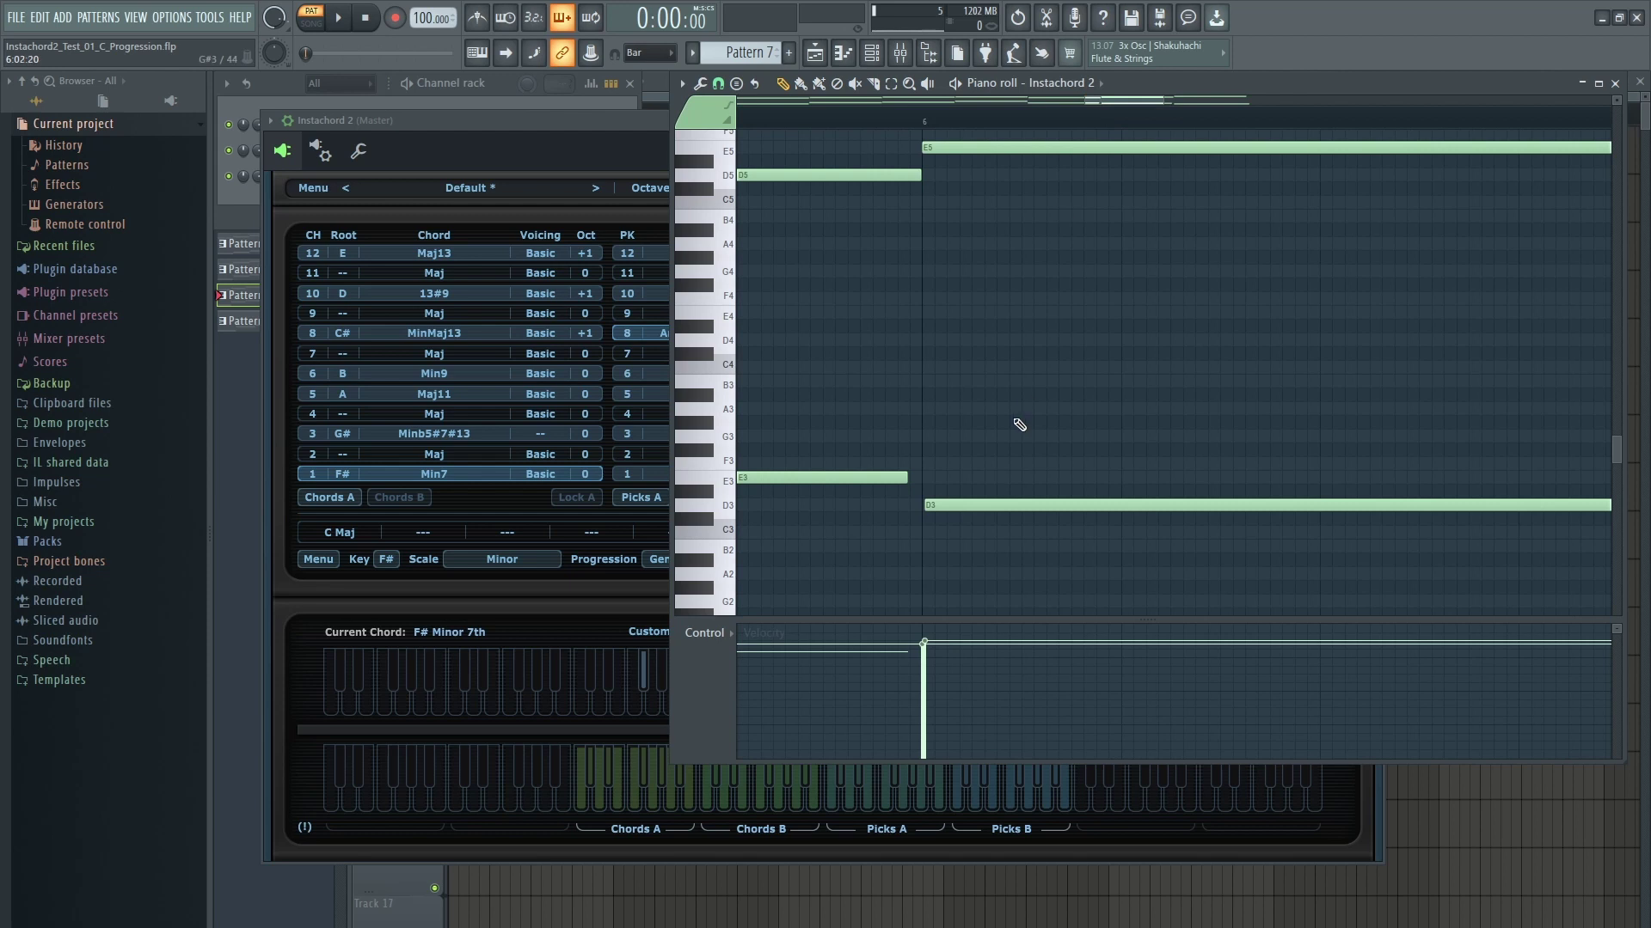
pyautogui.moveTo(923, 505); pyautogui.dragTo(912, 505)
pyautogui.moveTo(1138, 102); pyautogui.dragTo(1205, 119)
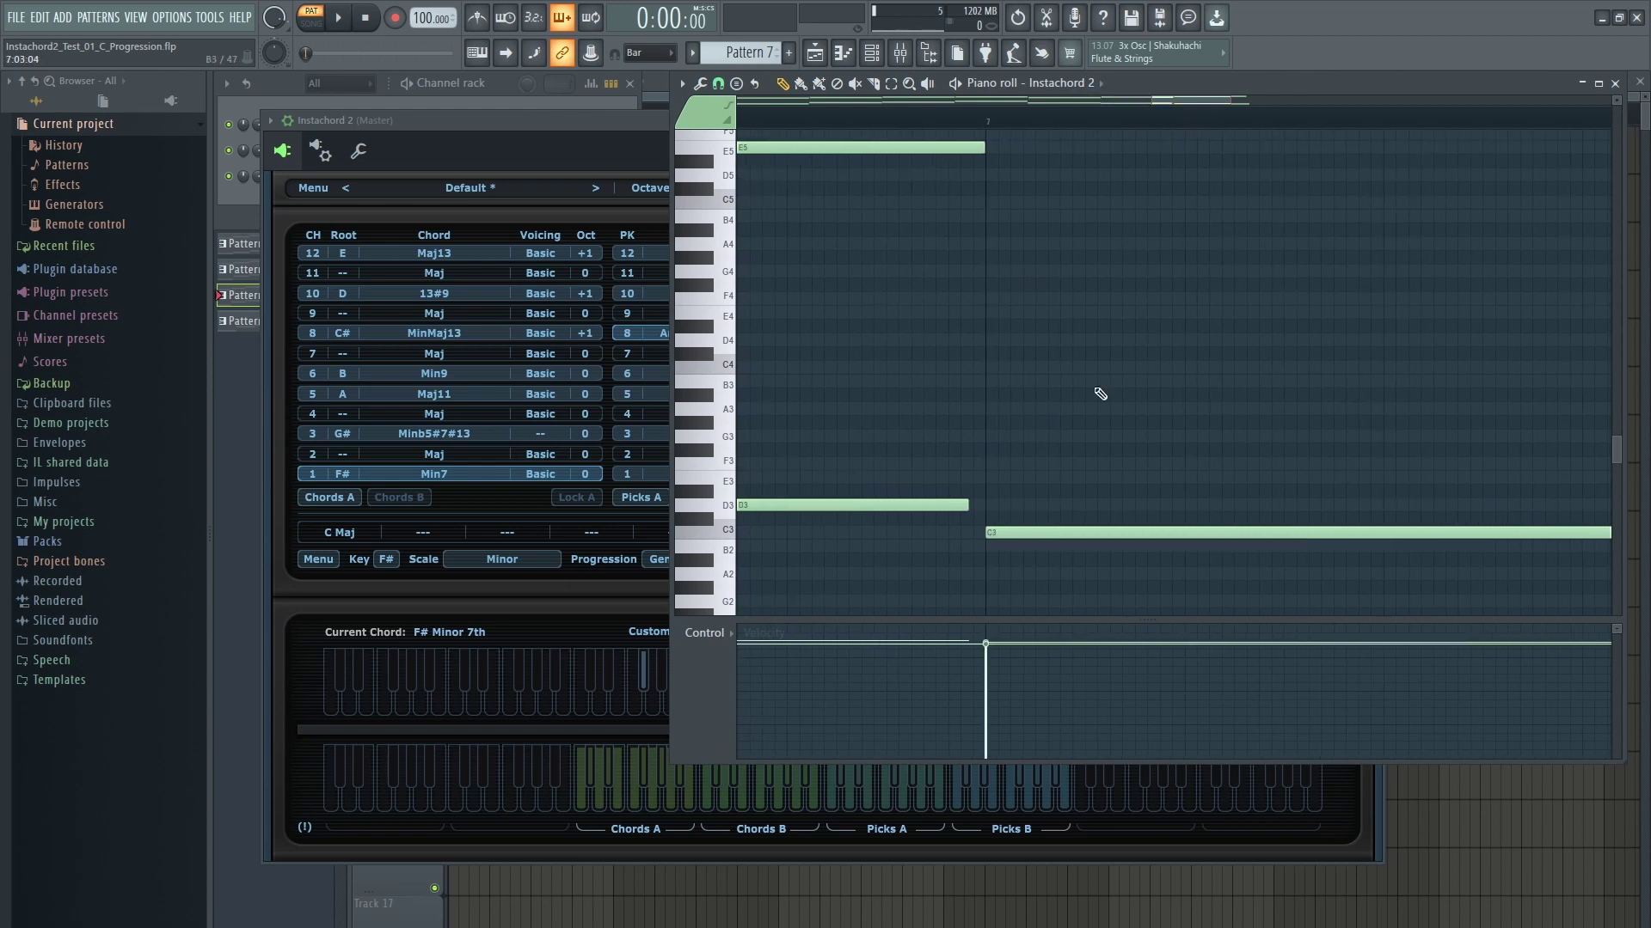
pyautogui.moveTo(985, 504); pyautogui.dragTo(981, 505)
pyautogui.scroll(-2, 957, 315)
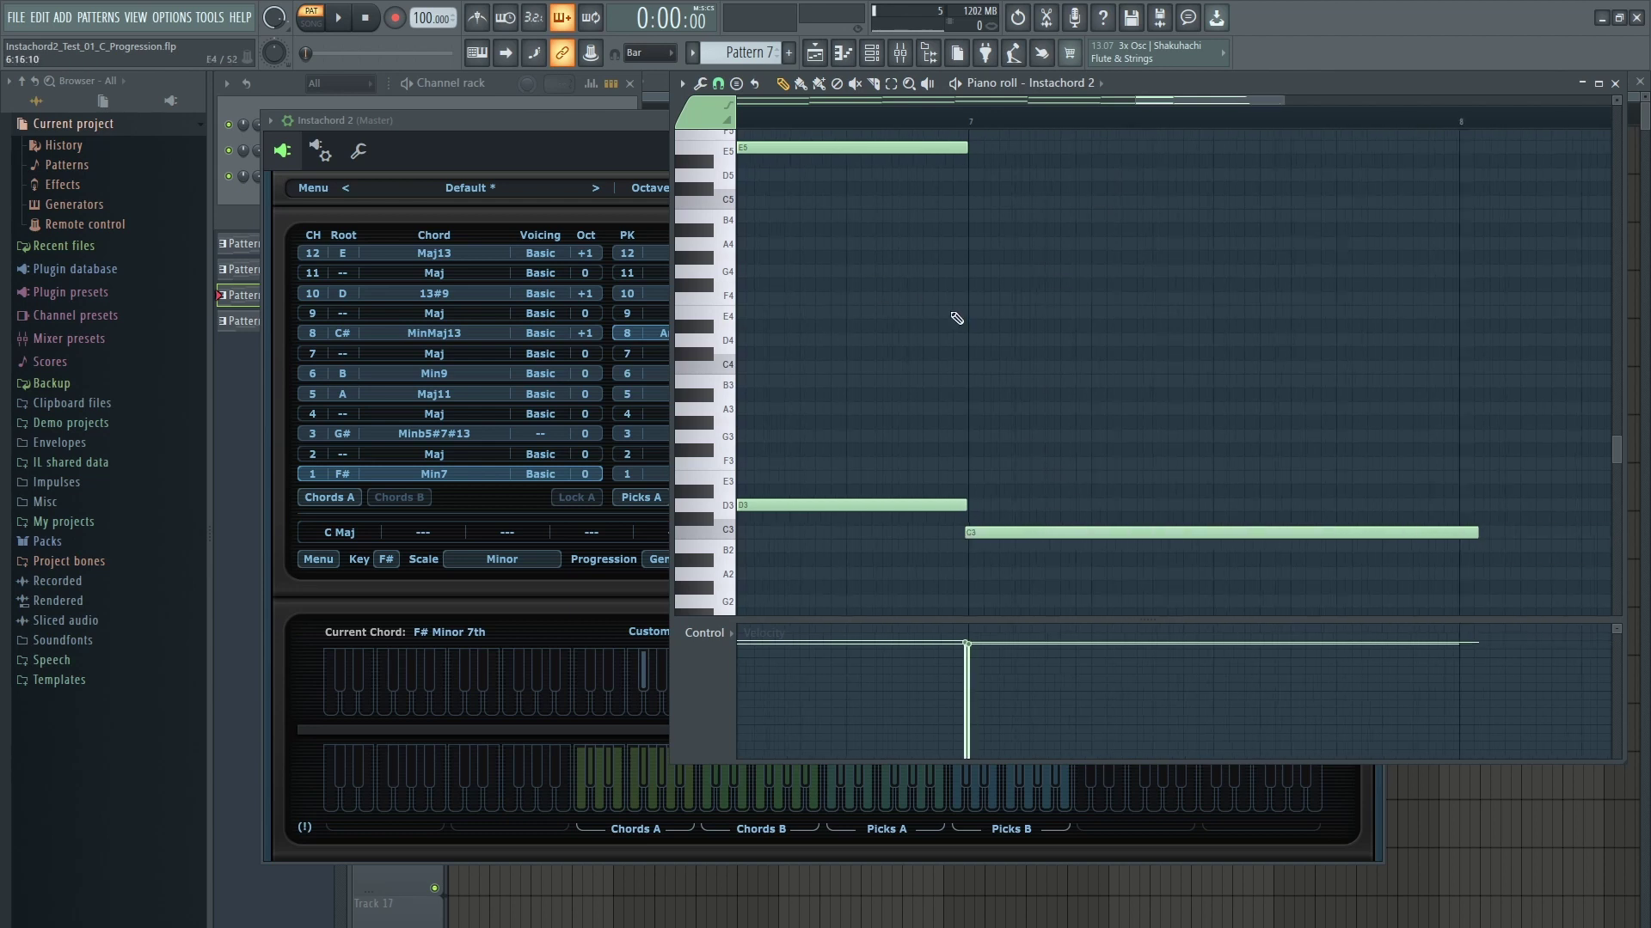
pyautogui.scroll(-1, 957, 316)
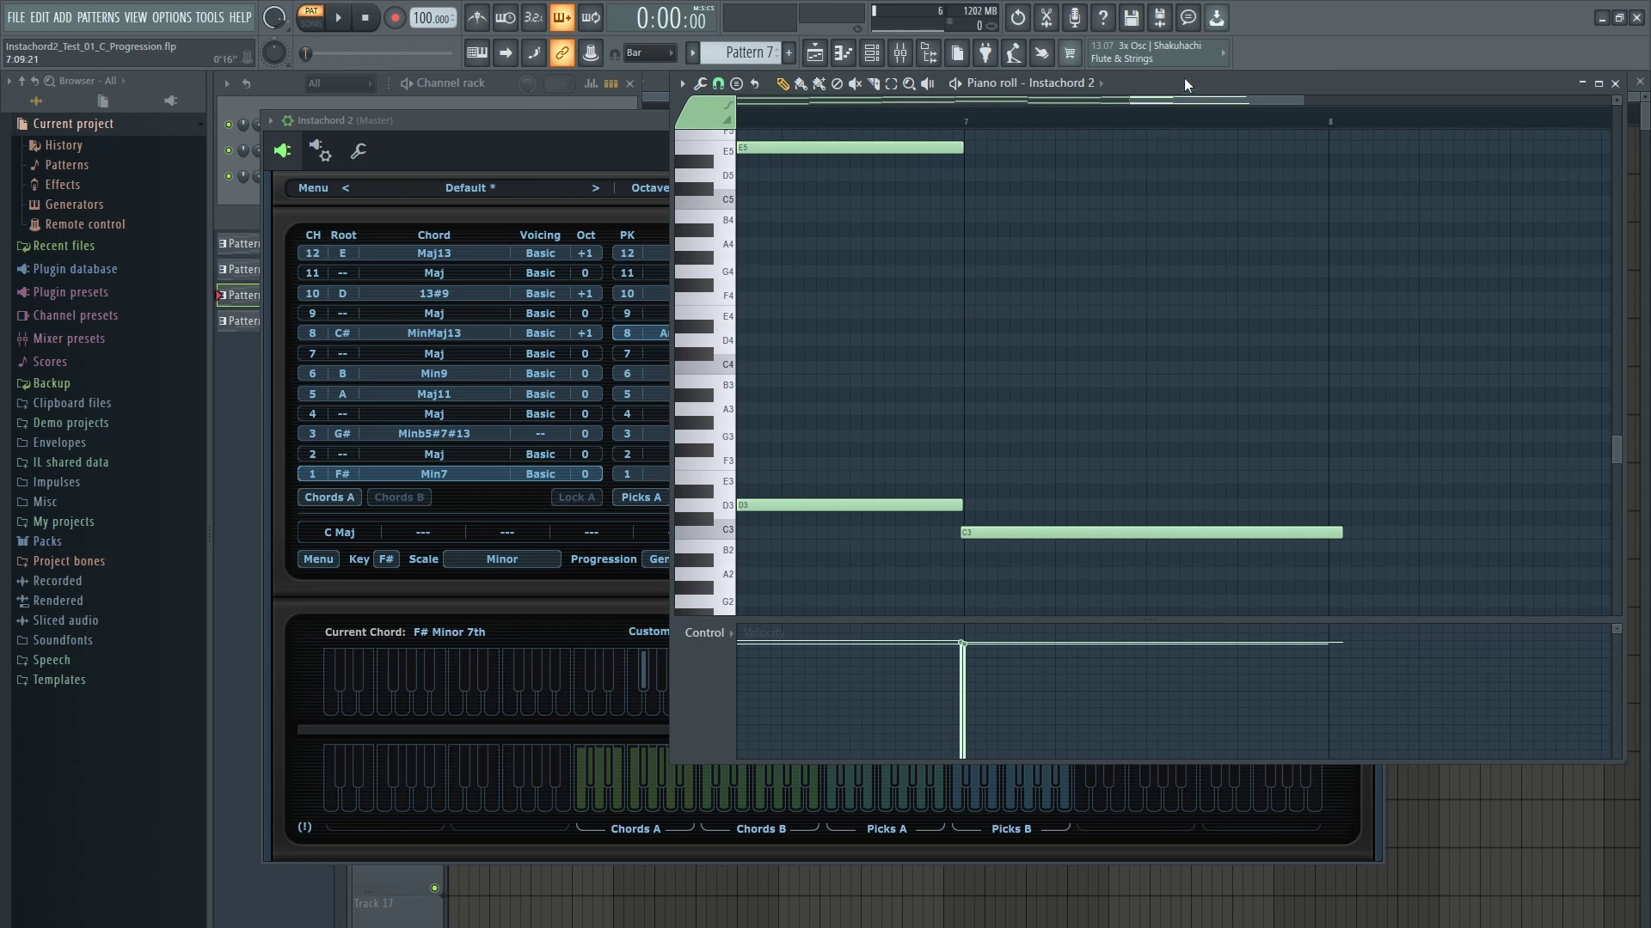
# Play Pattern 7 from the start, follow the triggered chords and picks in the Instachord 2 window, and stop playback
pyautogui.moveTo(1178, 98); pyautogui.dragTo(1249, 100)
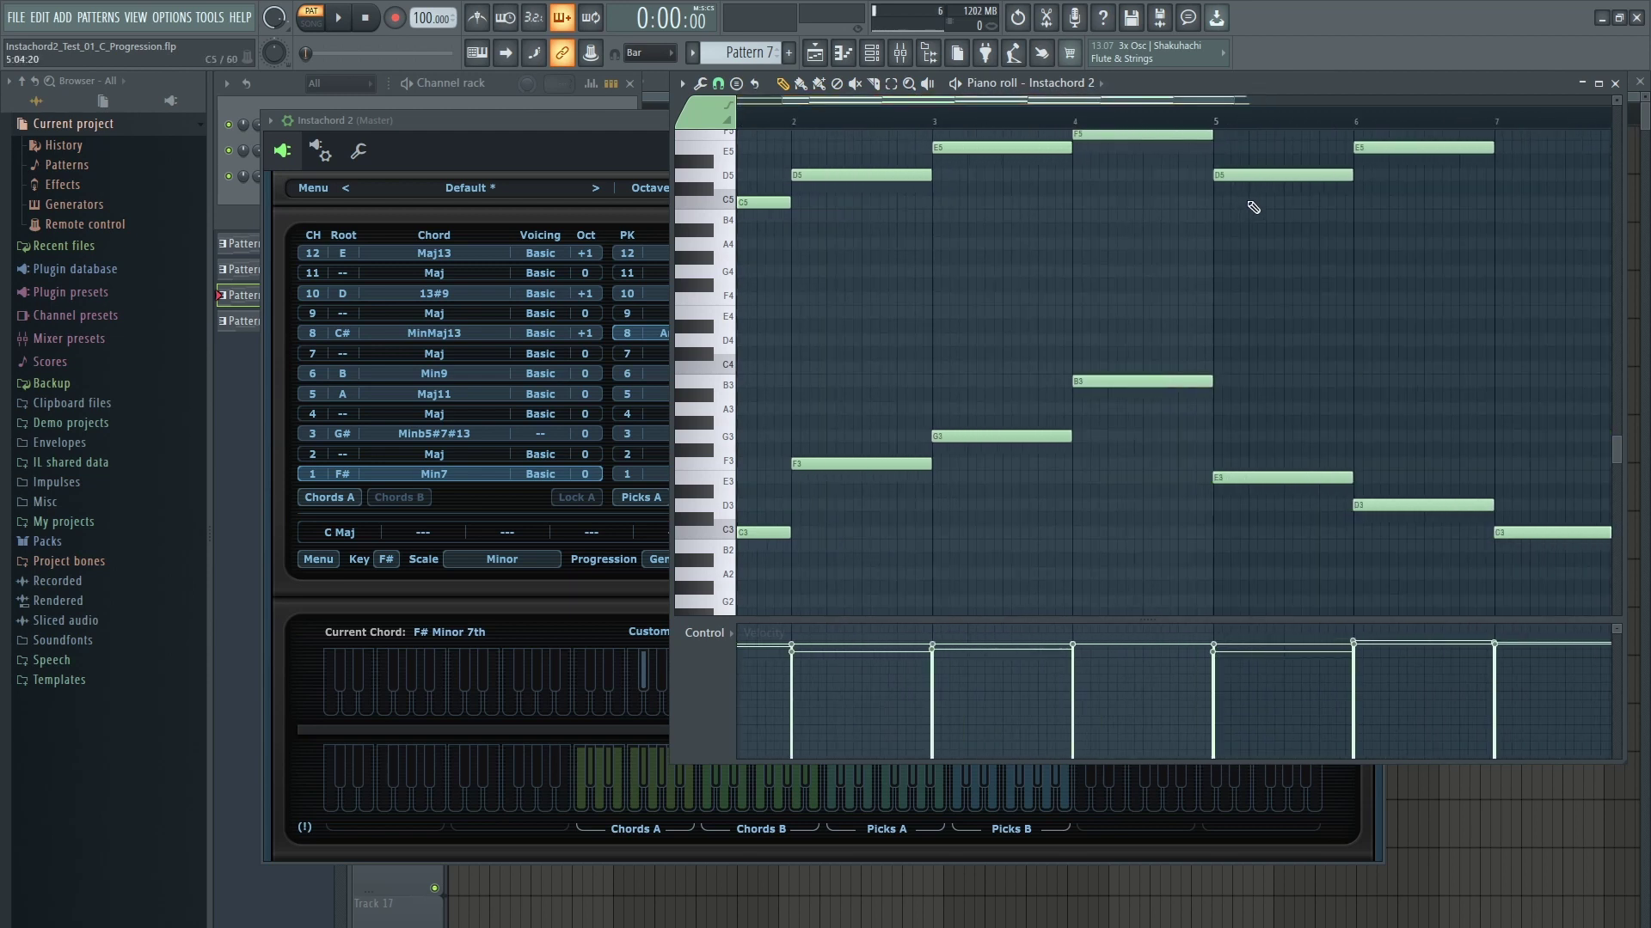
pyautogui.scroll(3, 1239, 206)
pyautogui.scroll(-2, 1239, 207)
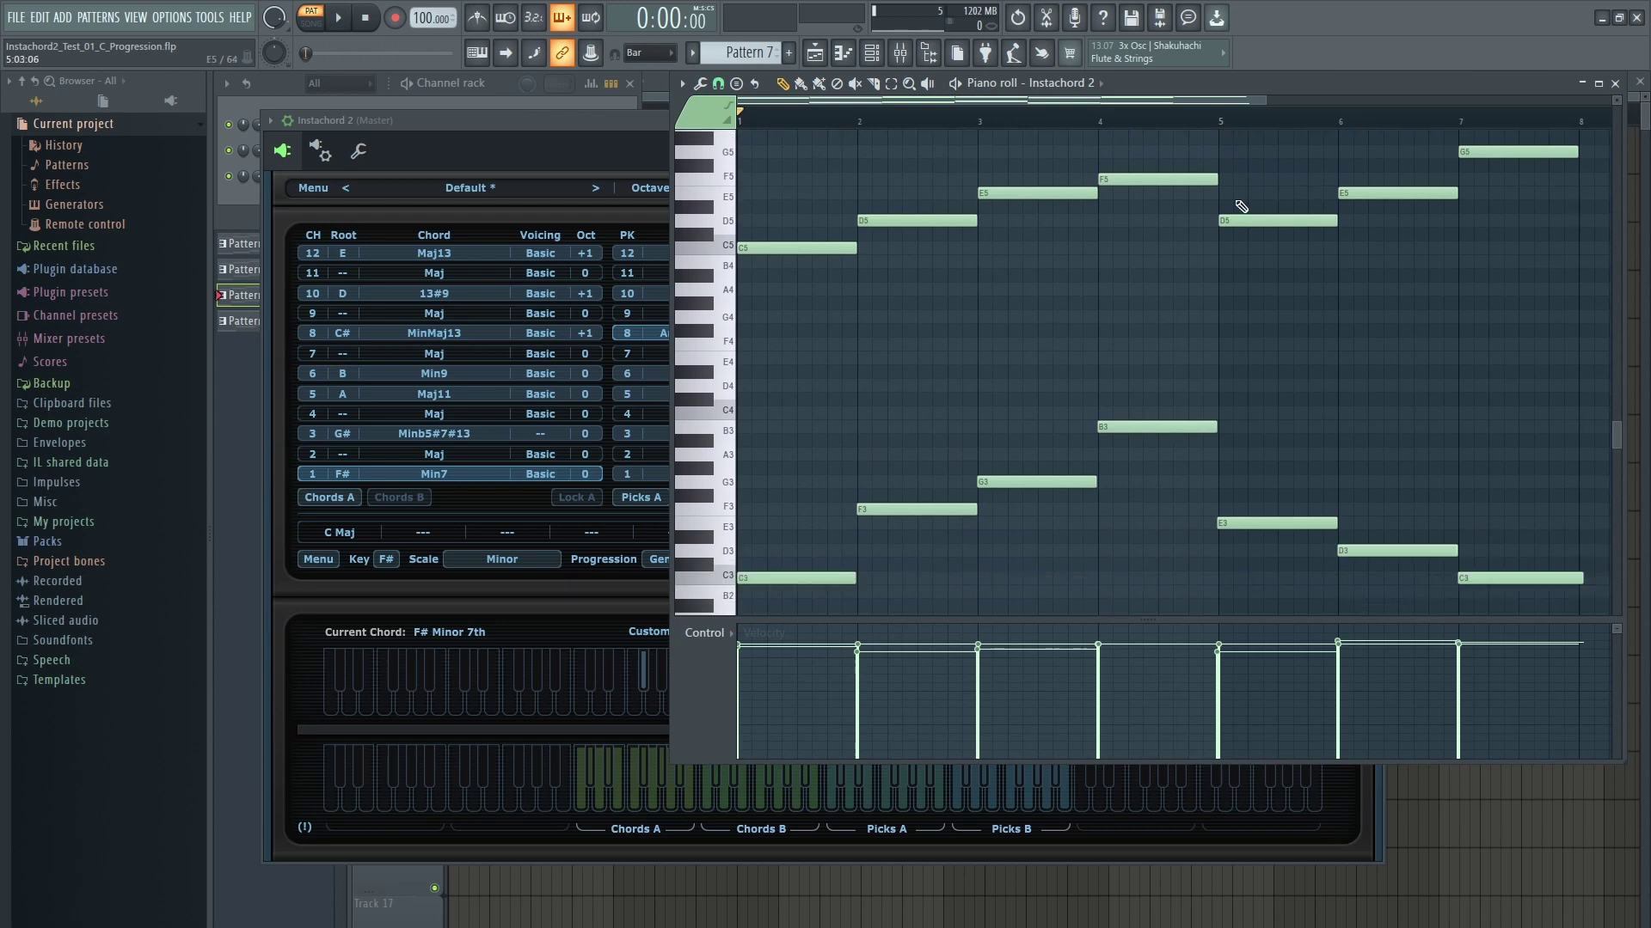
pyautogui.click(346, 23)
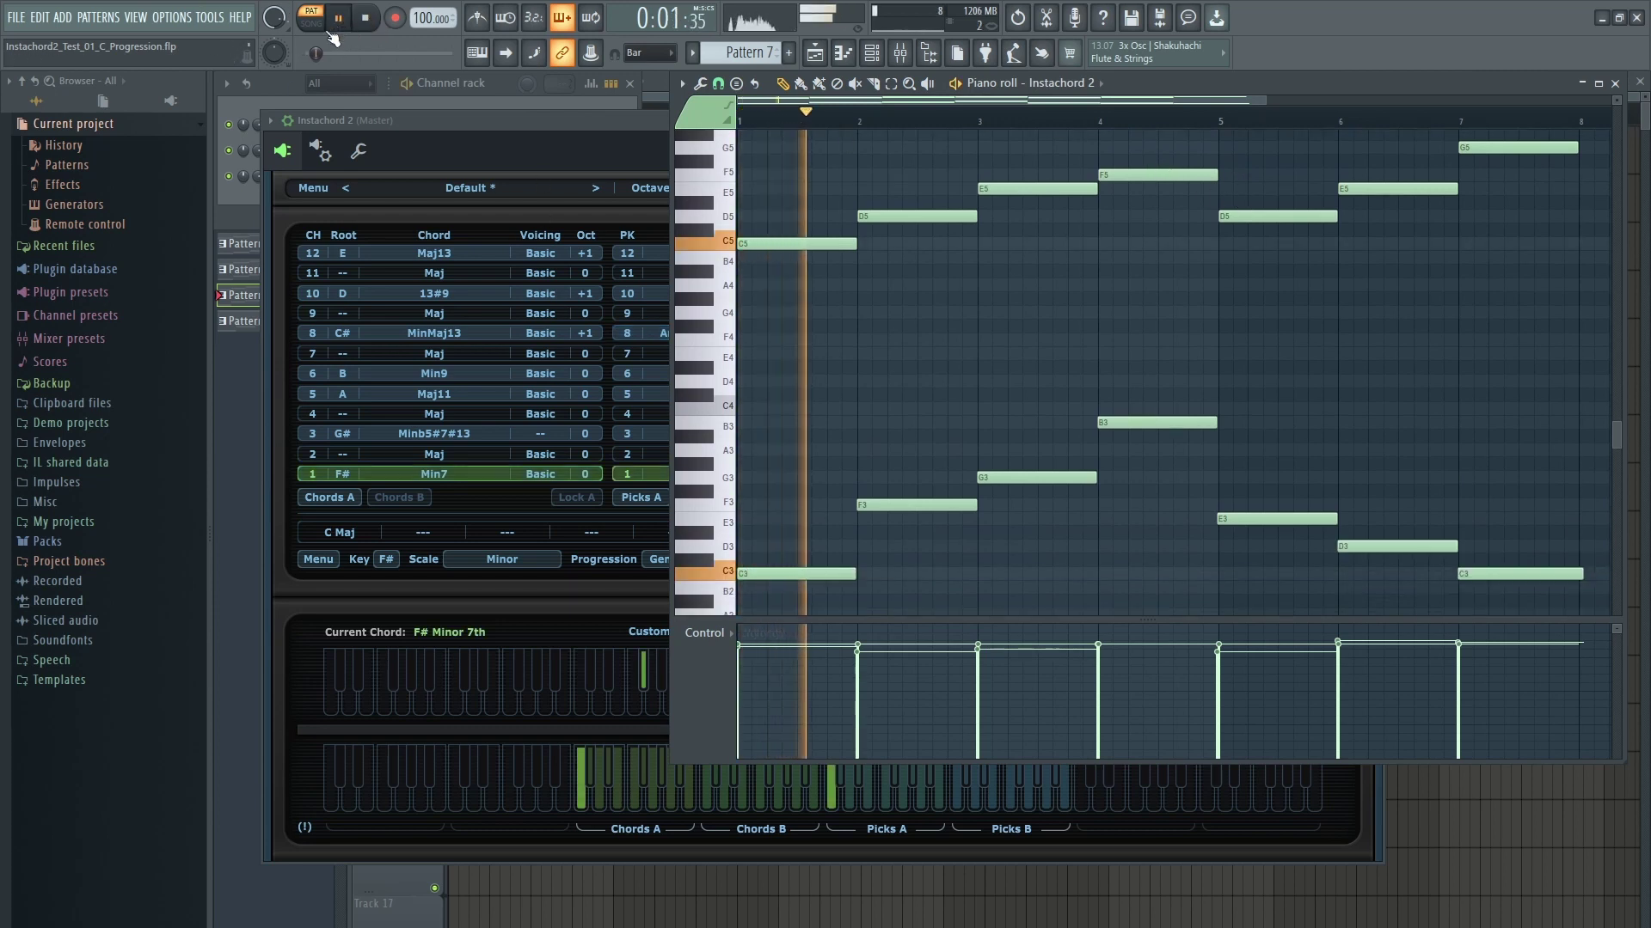
pyautogui.click(508, 123)
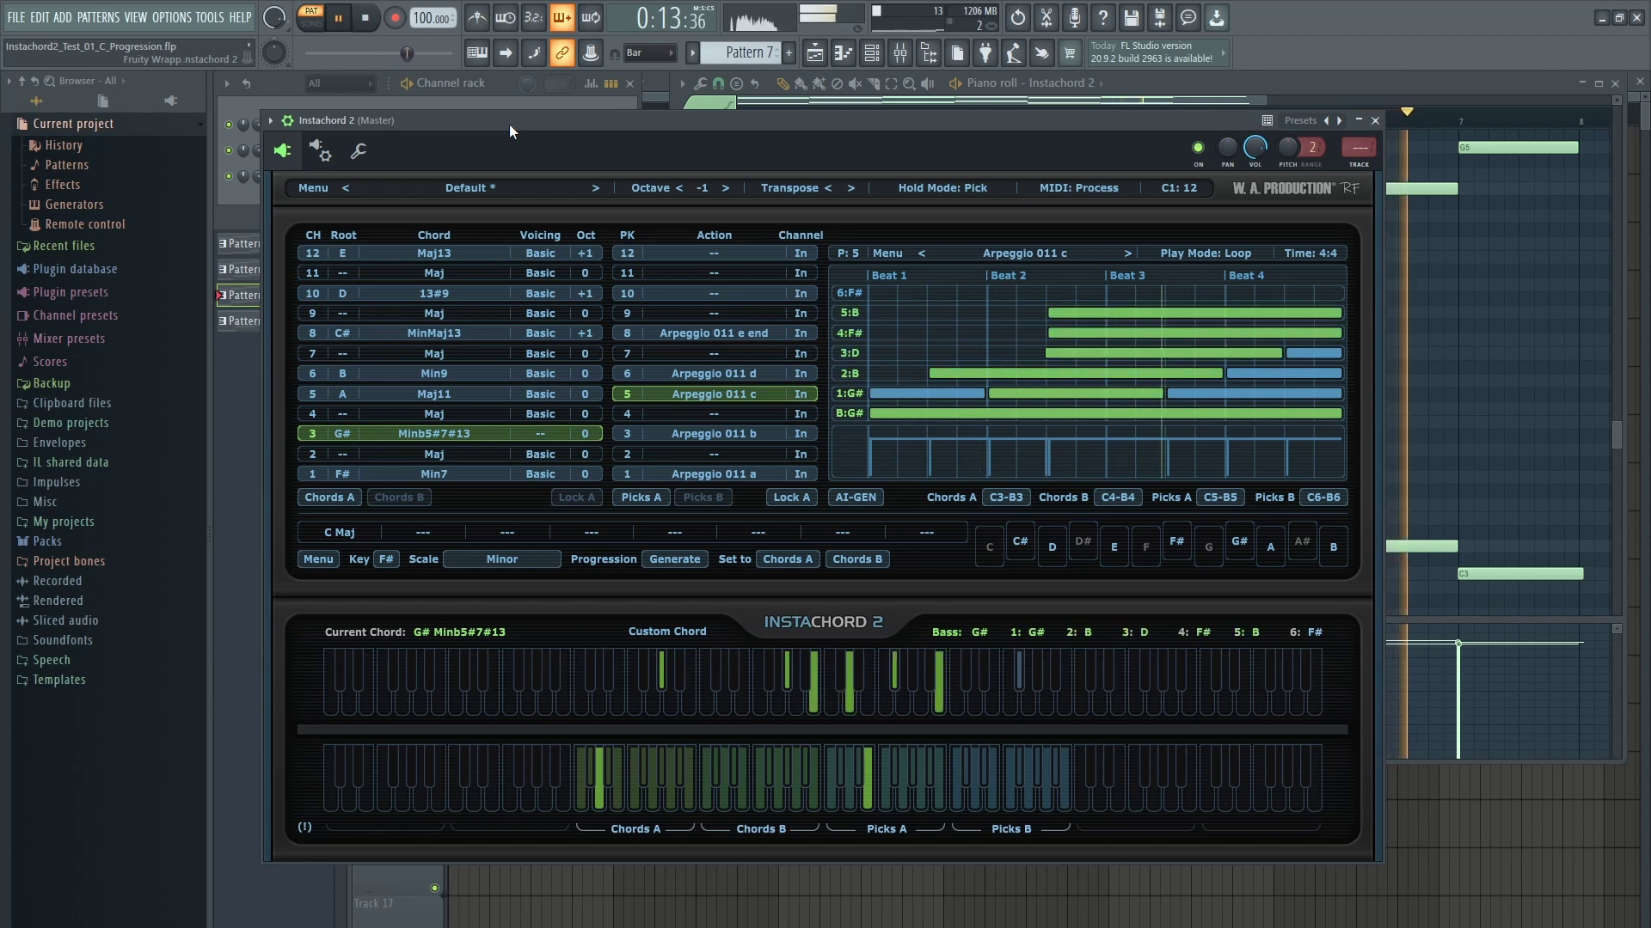
pyautogui.click(368, 20)
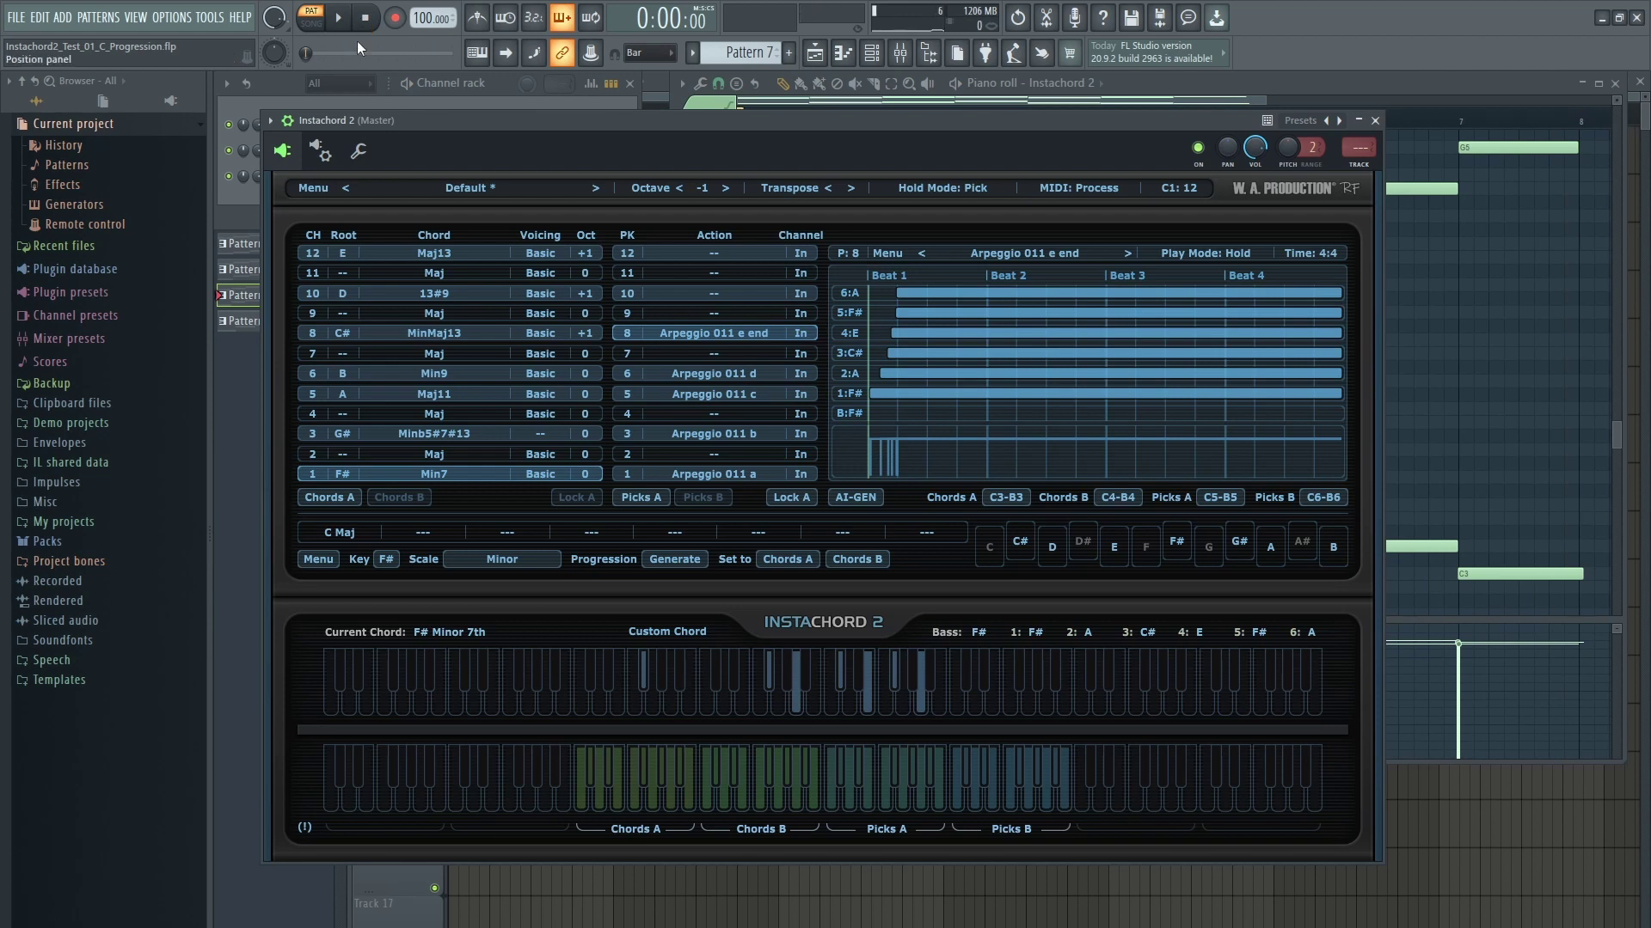
# Move the bar 5 chord trigger to A3 in the piano roll and play the pattern to check it
pyautogui.press('F7')
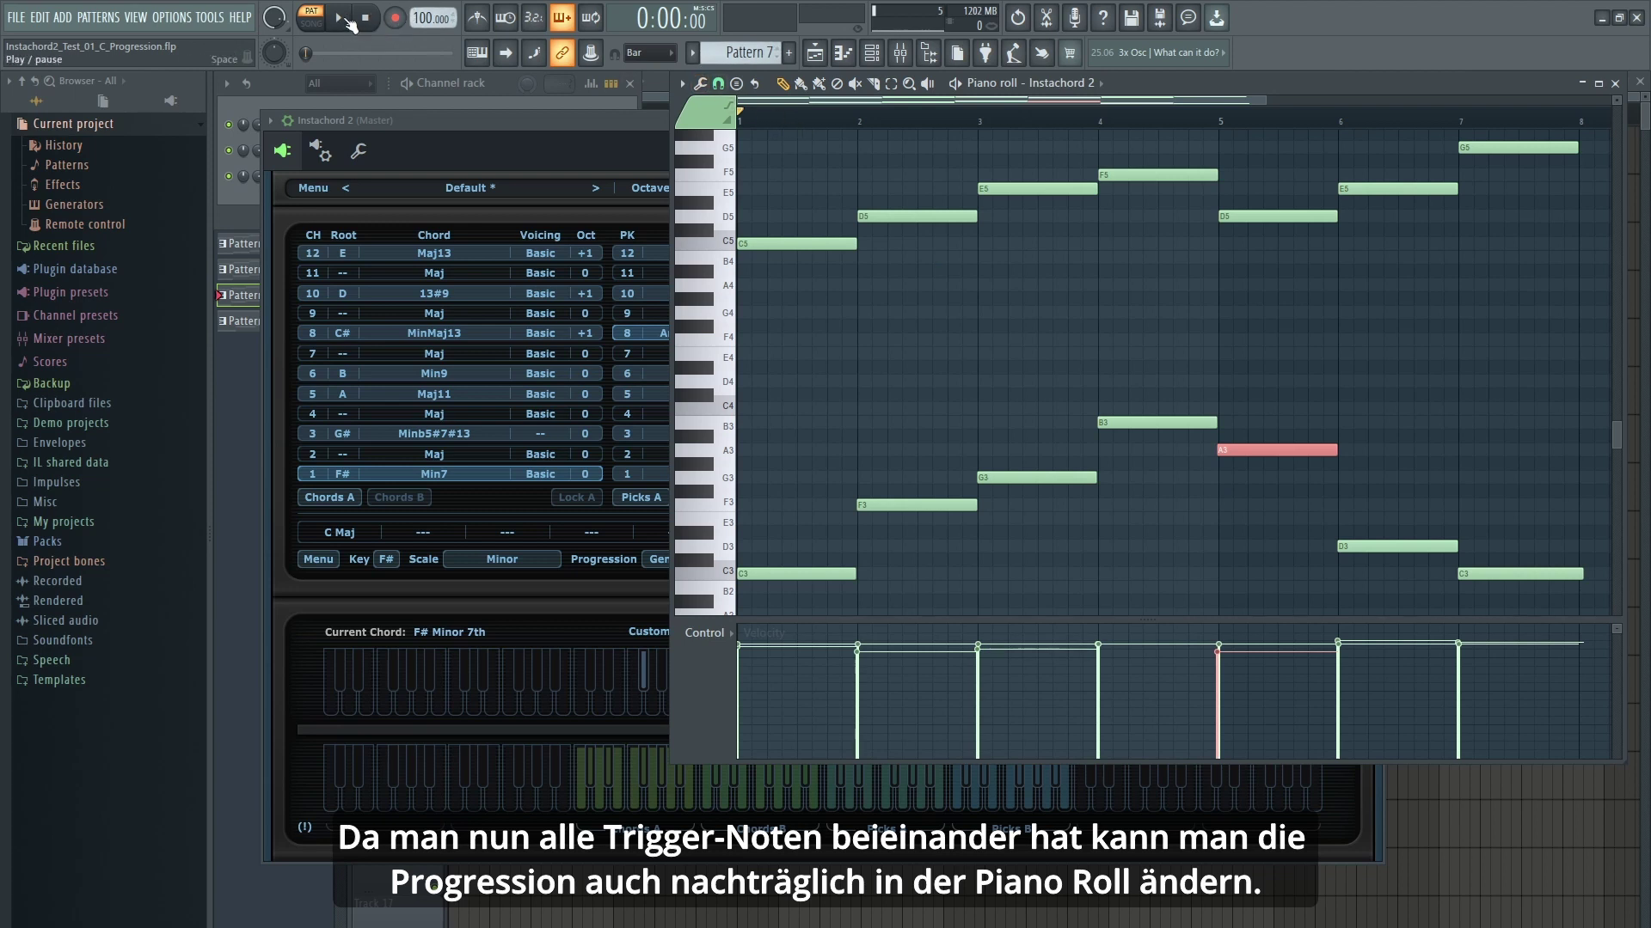
pyautogui.press('space')
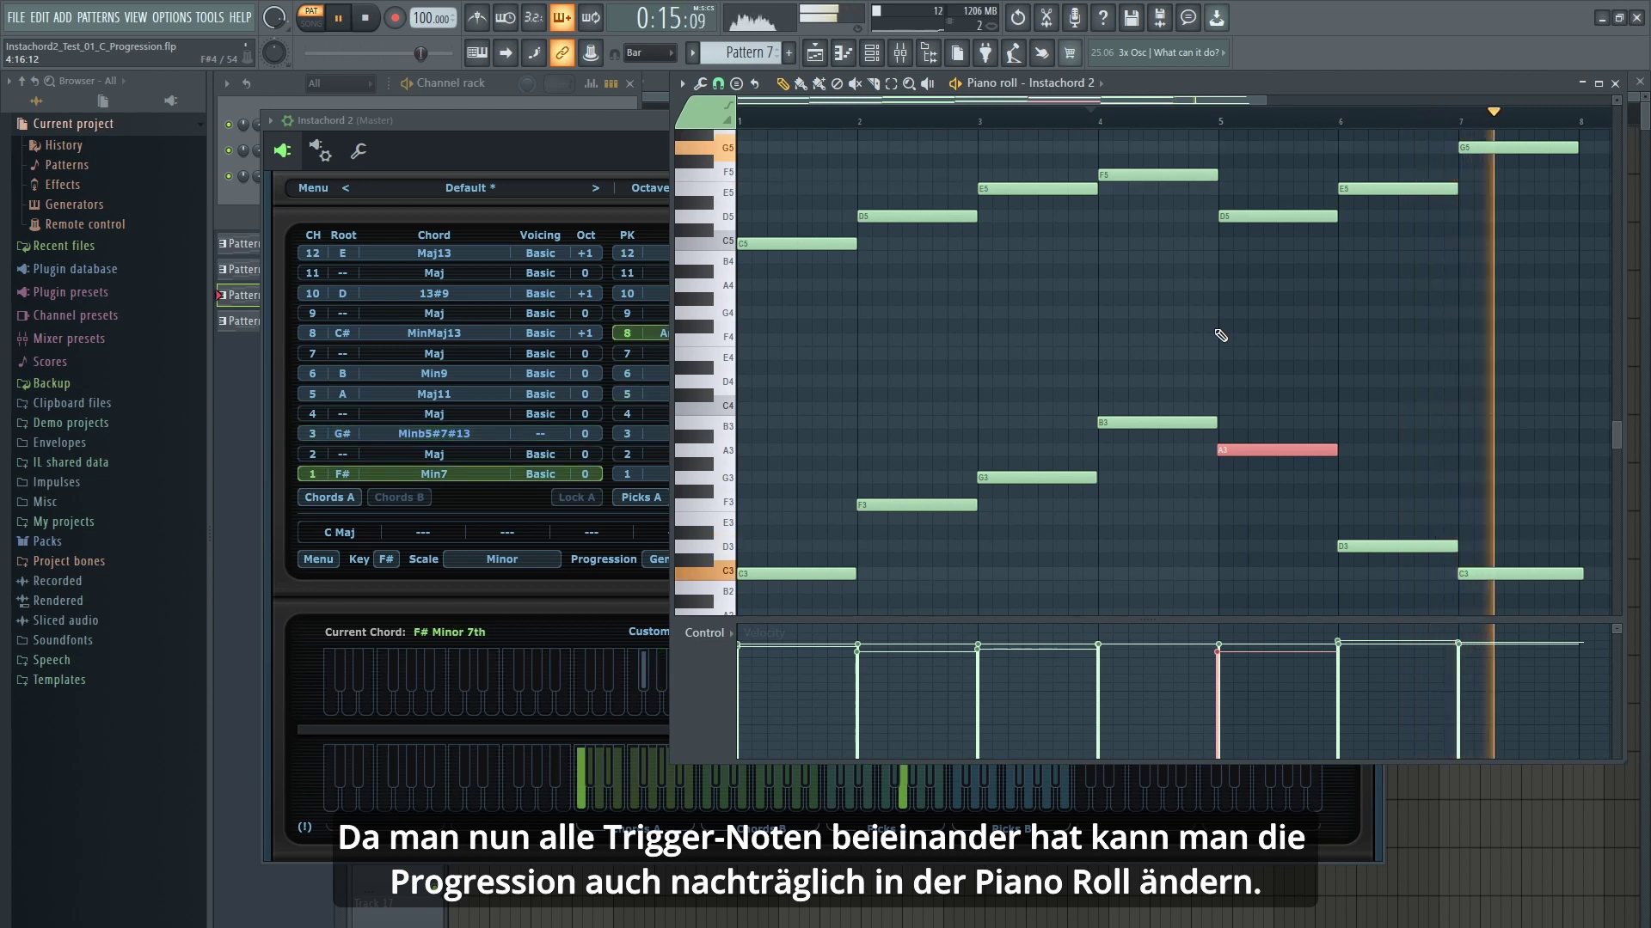
pyautogui.press('space')
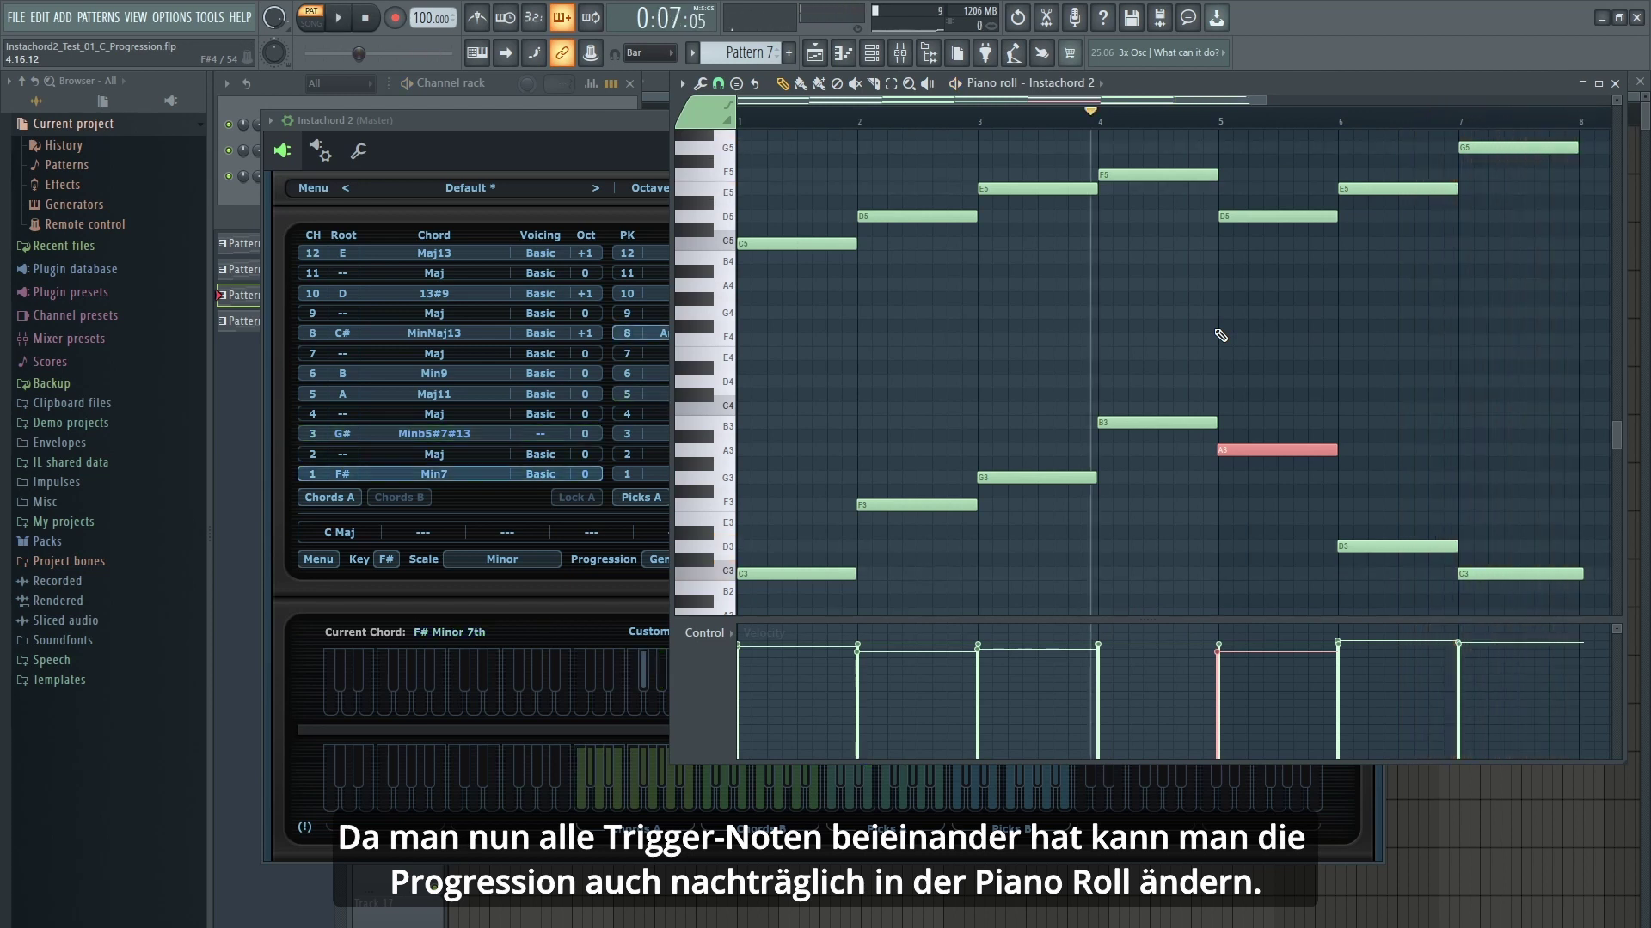
# Move the bar 4 chord trigger to D3 and the bar 6 trigger to E3, and play the changed progression to check it
pyautogui.hotkey('ctrl', 'z')
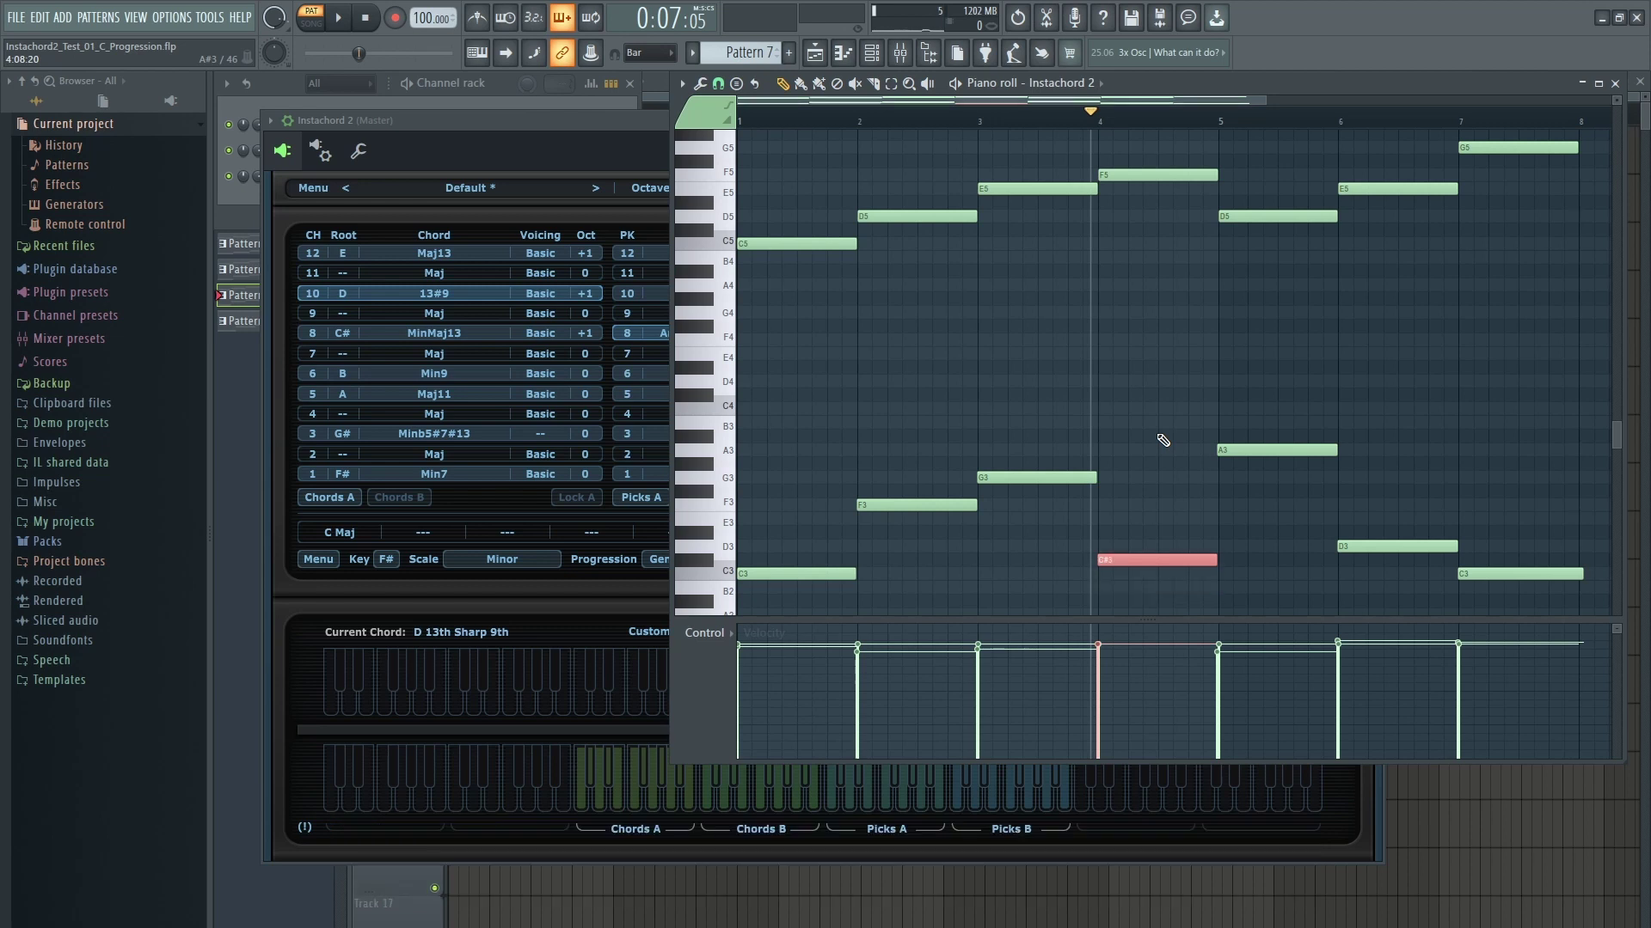
pyautogui.hotkey('ctrl', 'z')
pyautogui.click(1391, 548)
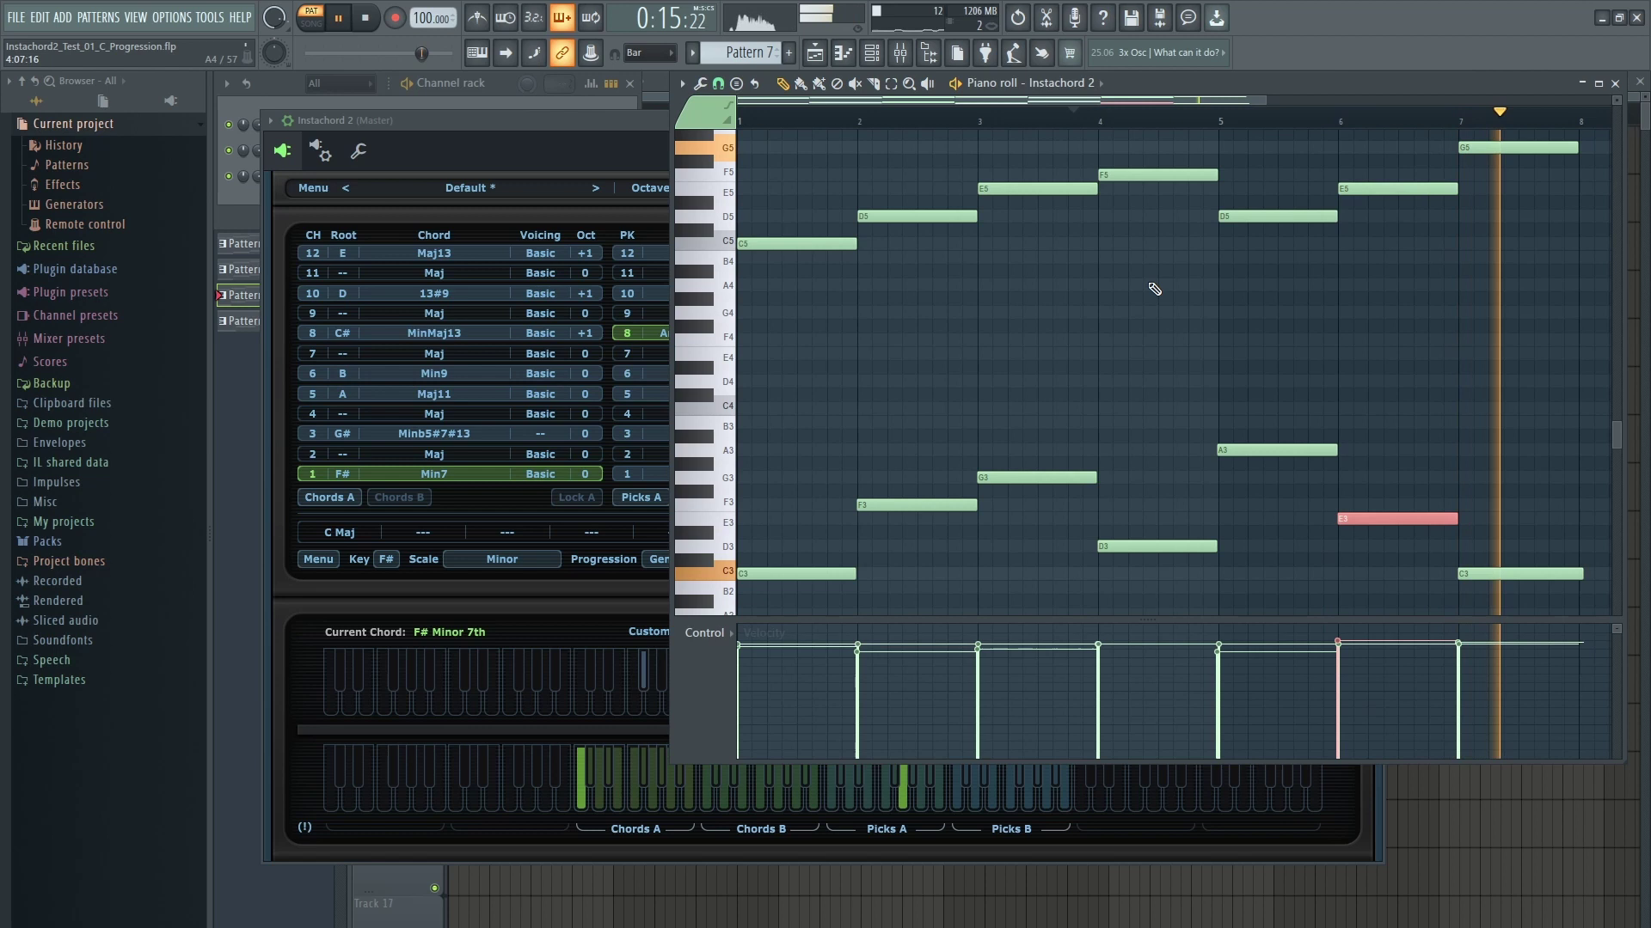
pyautogui.press('space')
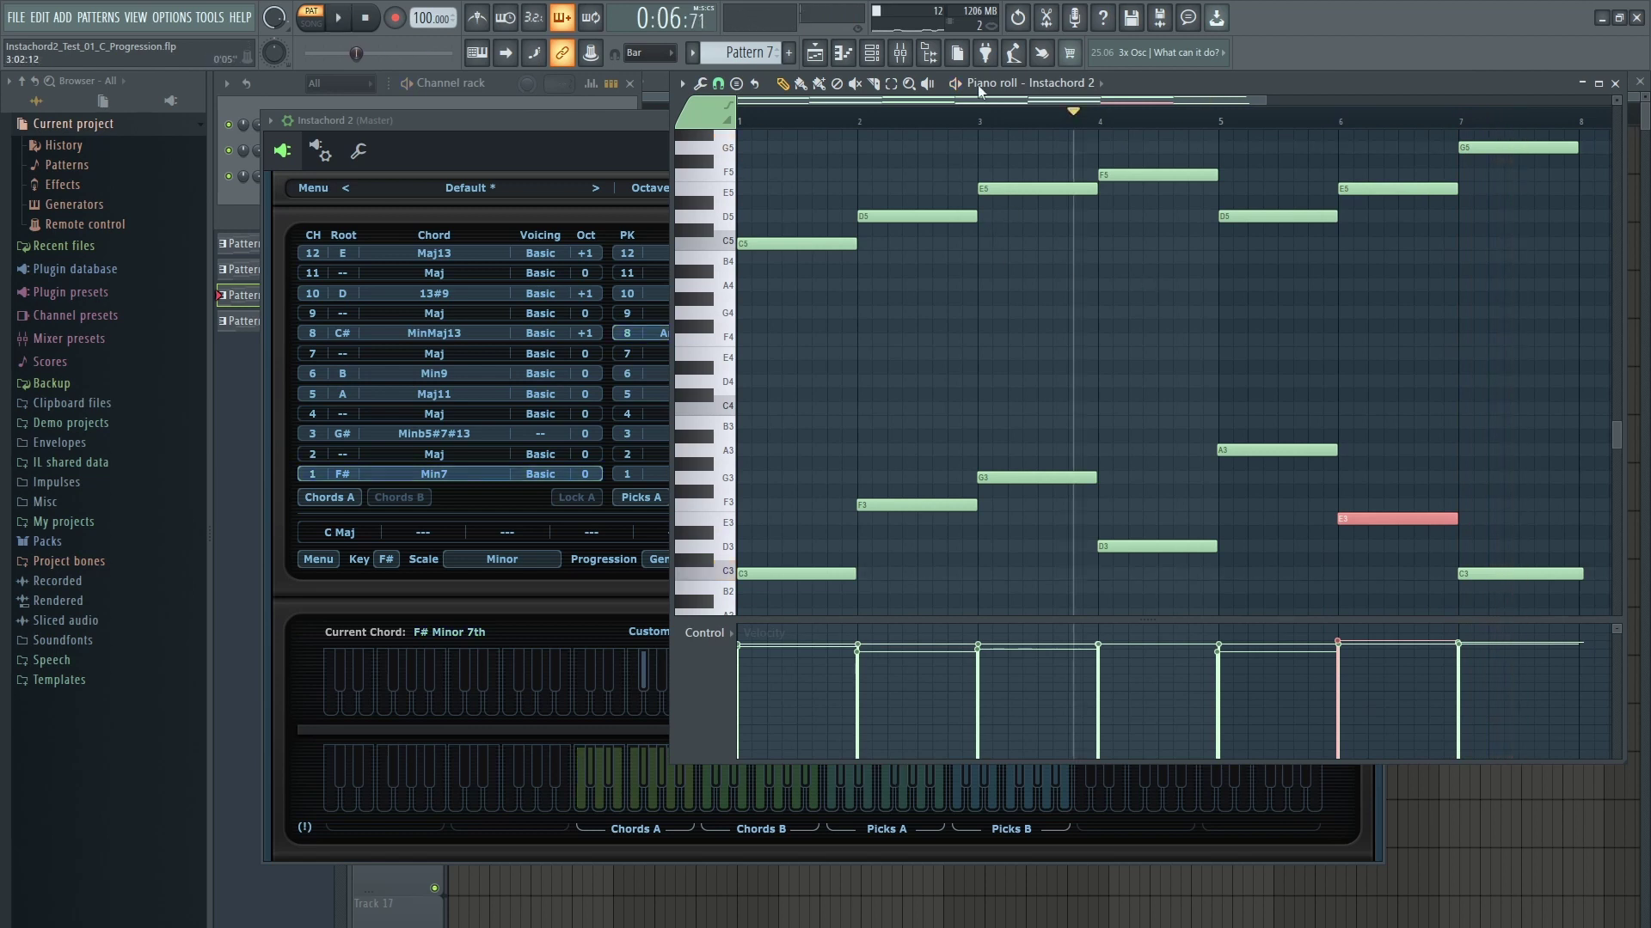
pyautogui.click(341, 20)
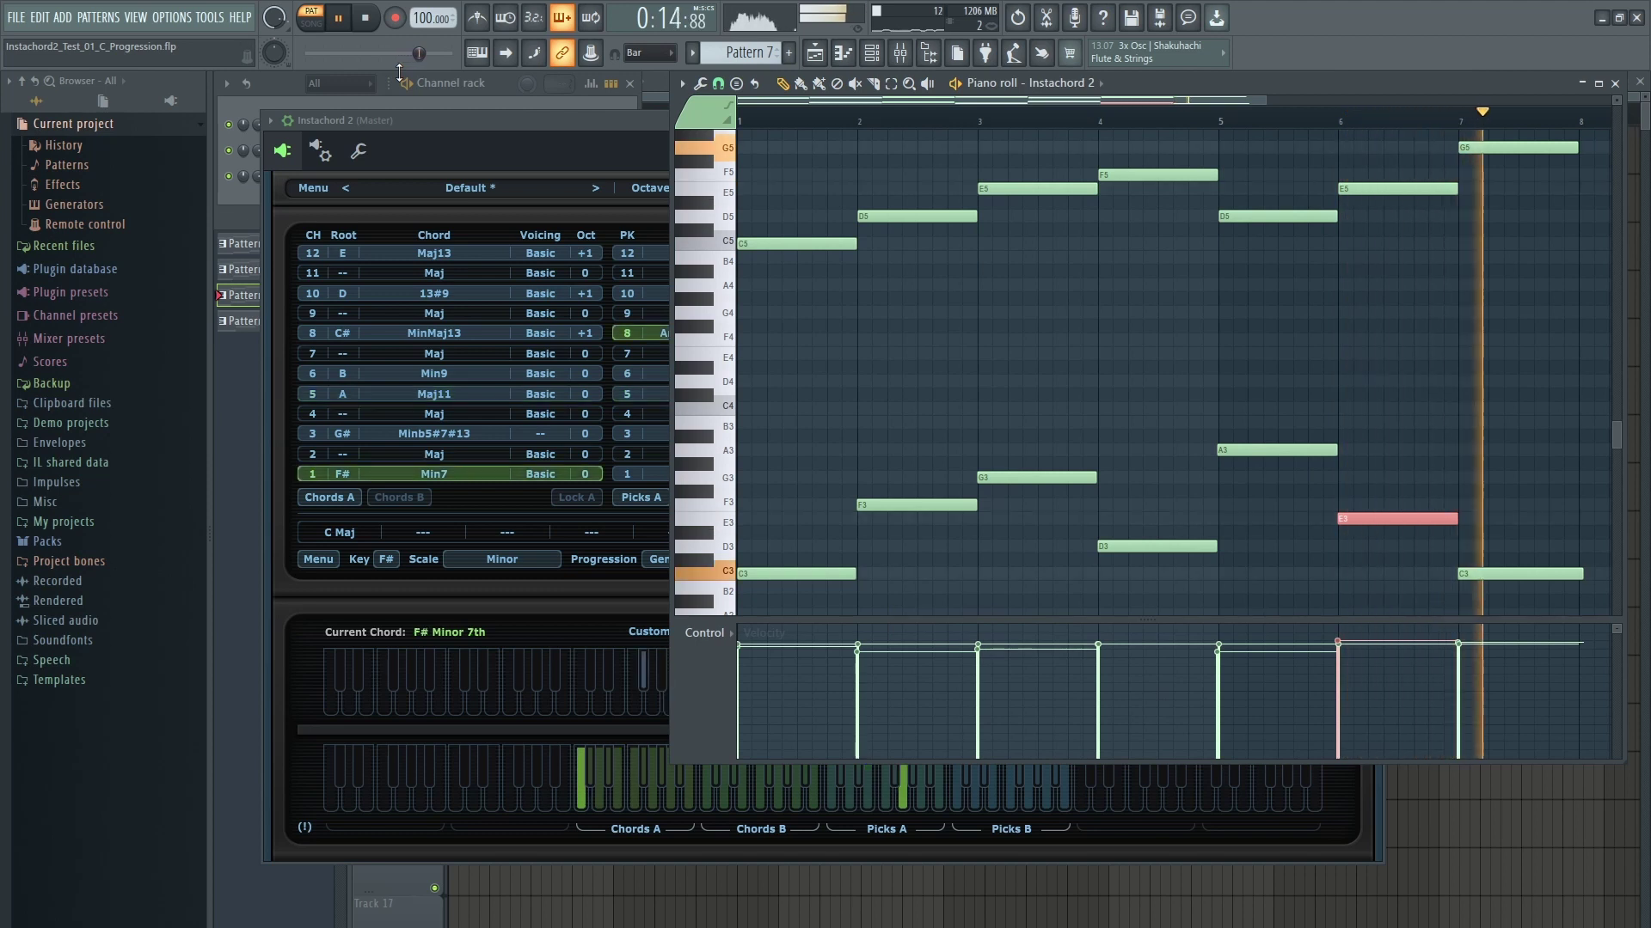
pyautogui.press('space')
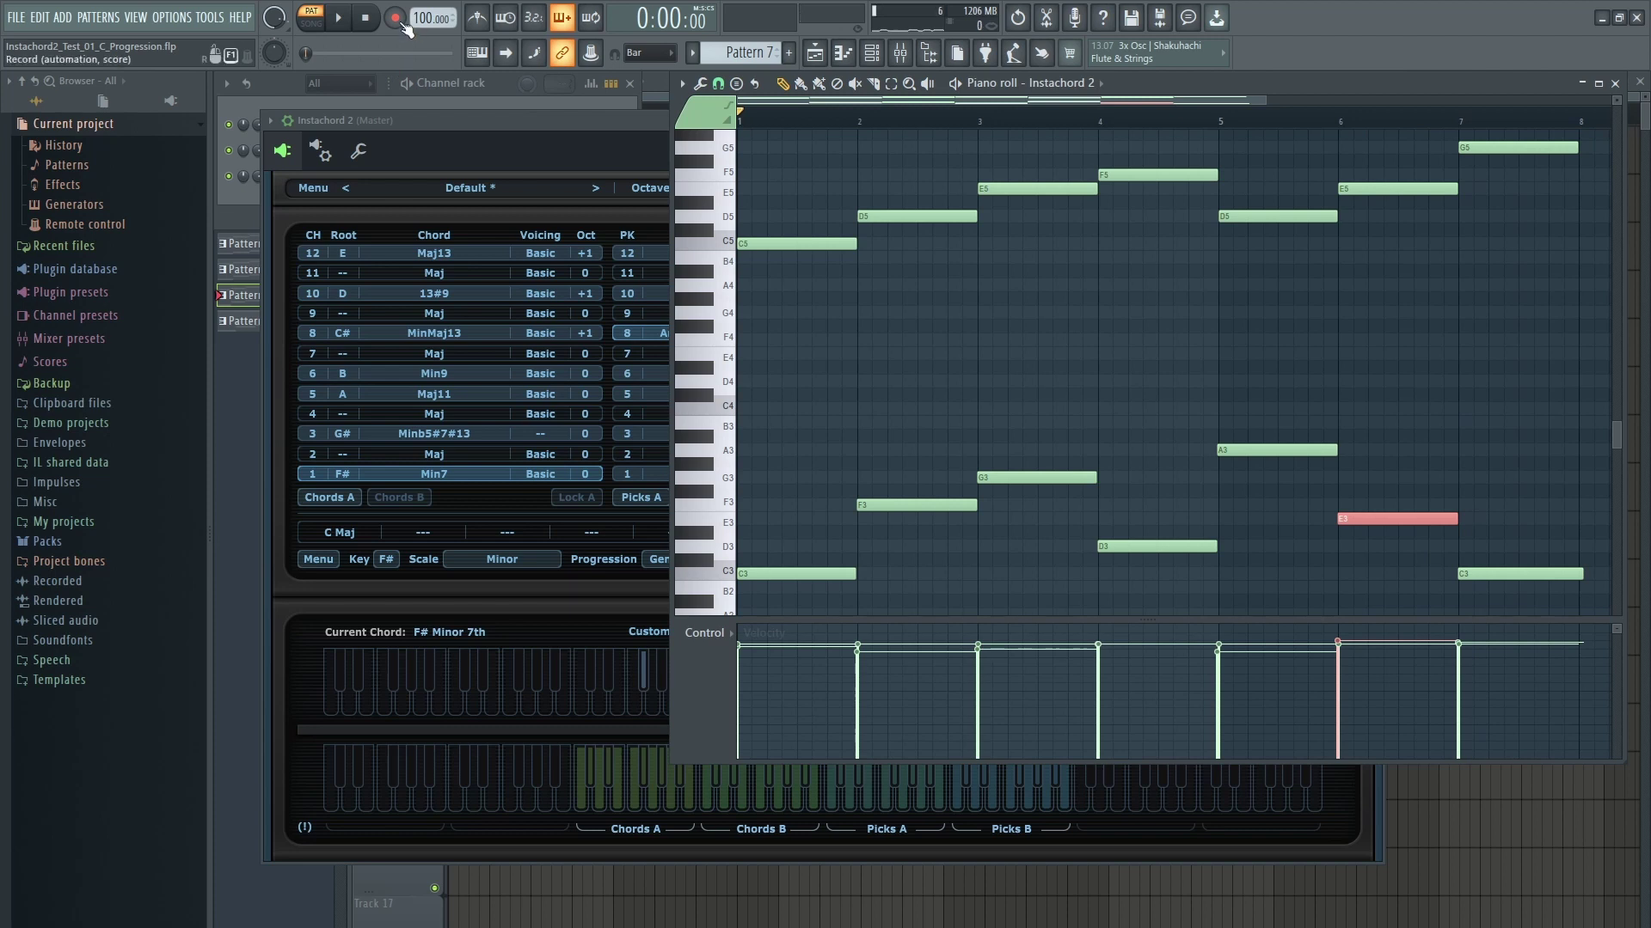